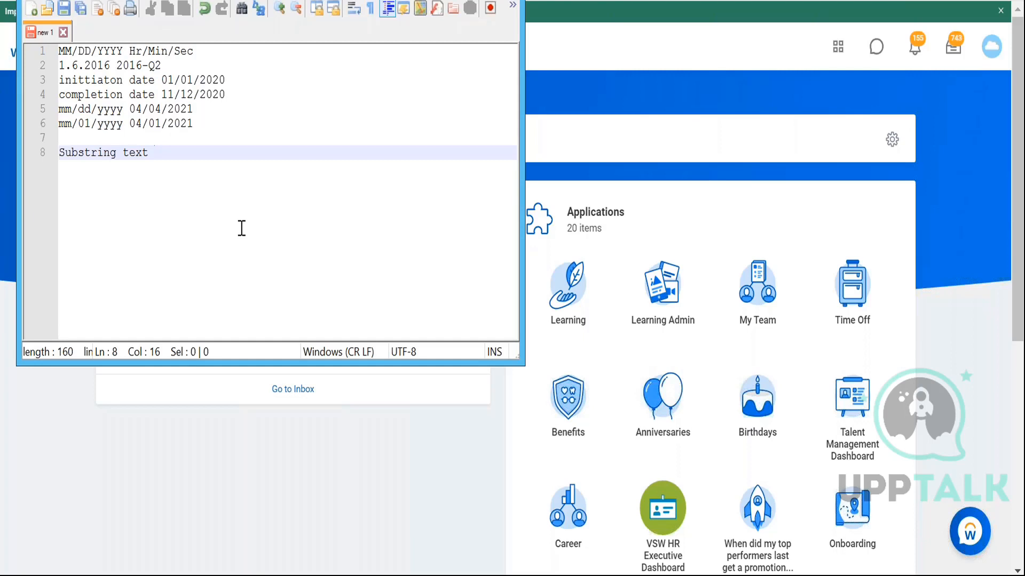
Step: Add the sample value 12345costcentername after "Substring text" in the notes and highlight its costcentername part
type("12345costcentername")
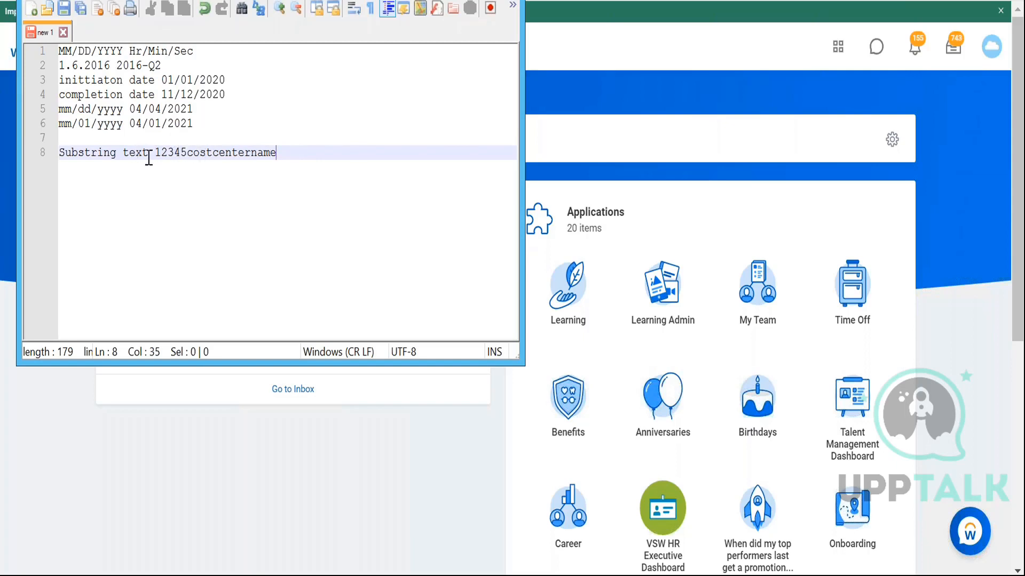
mouse_move(181, 154)
left_mouse_down()
mouse_move(212, 158)
mouse_move(187, 154)
left_mouse_up()
left_click(291, 154)
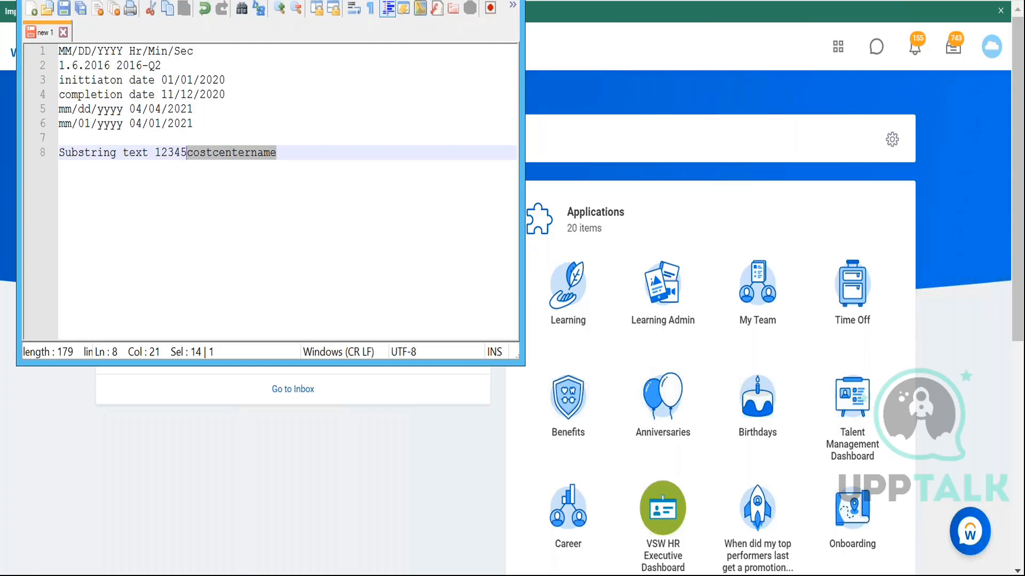
Step: Switch to Workday, search for "create calc" and open the Create Calculated Field task
left_click(453, 1)
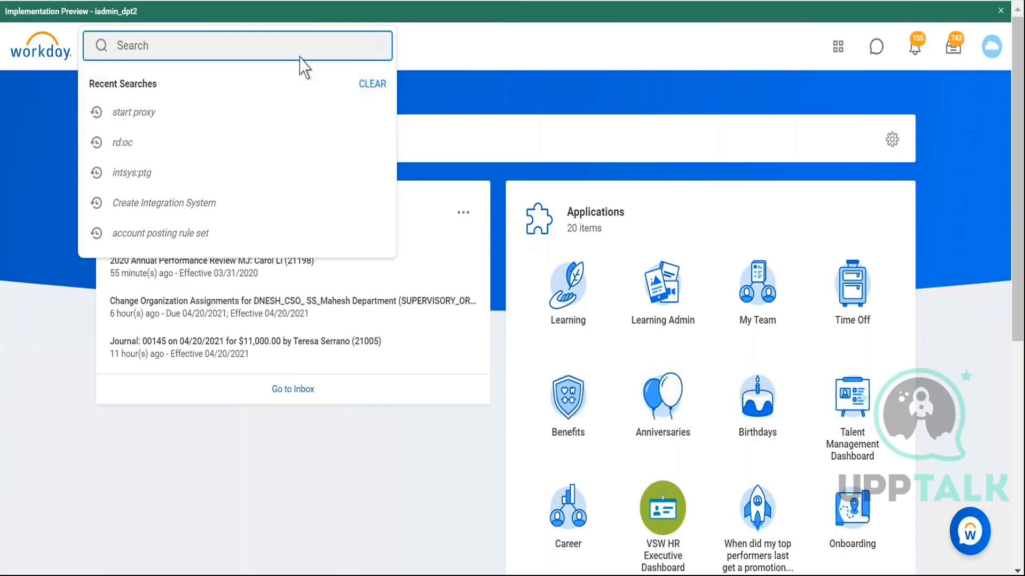
type("create calc")
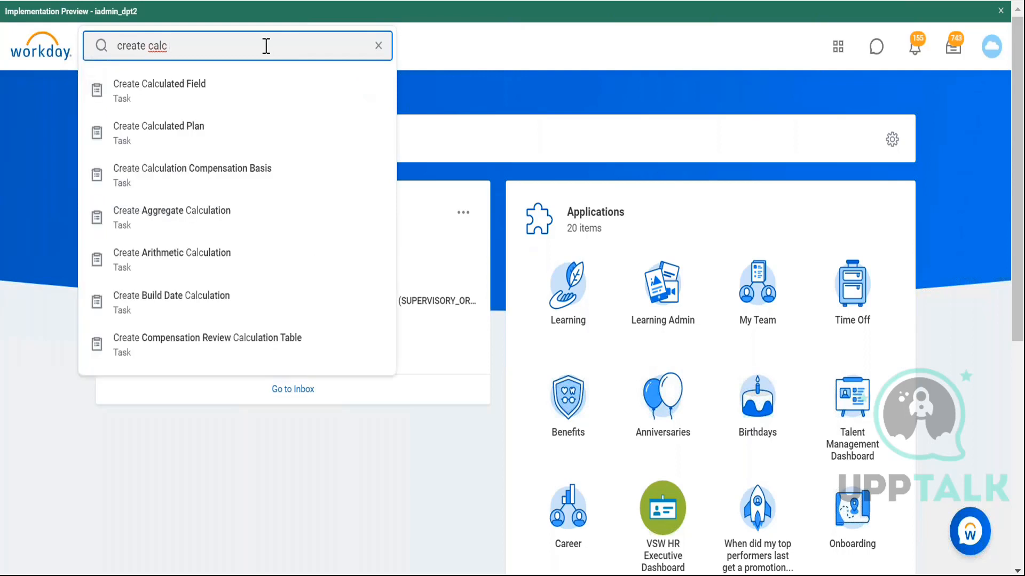
left_click(212, 105)
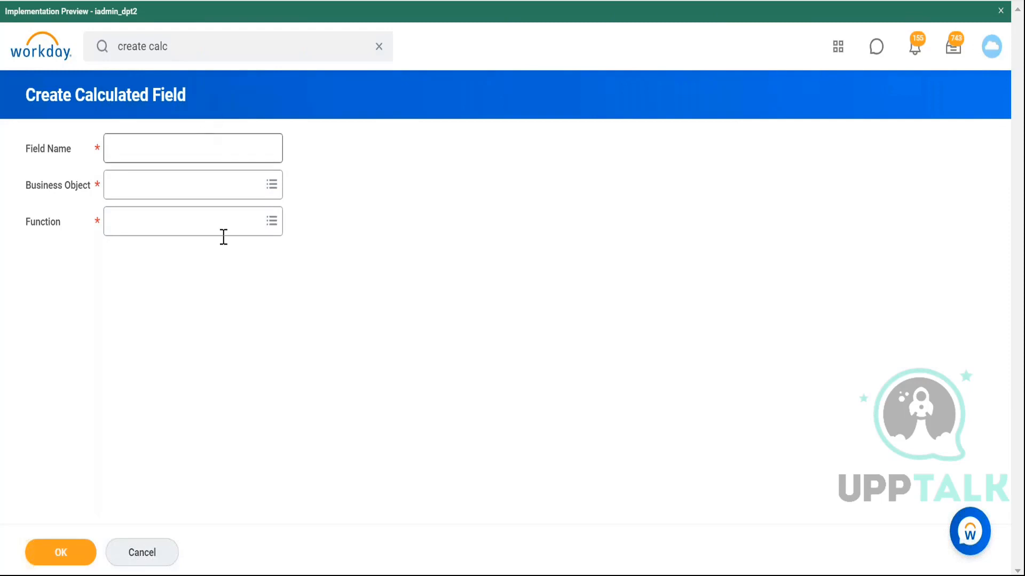
key("alt+Tab")
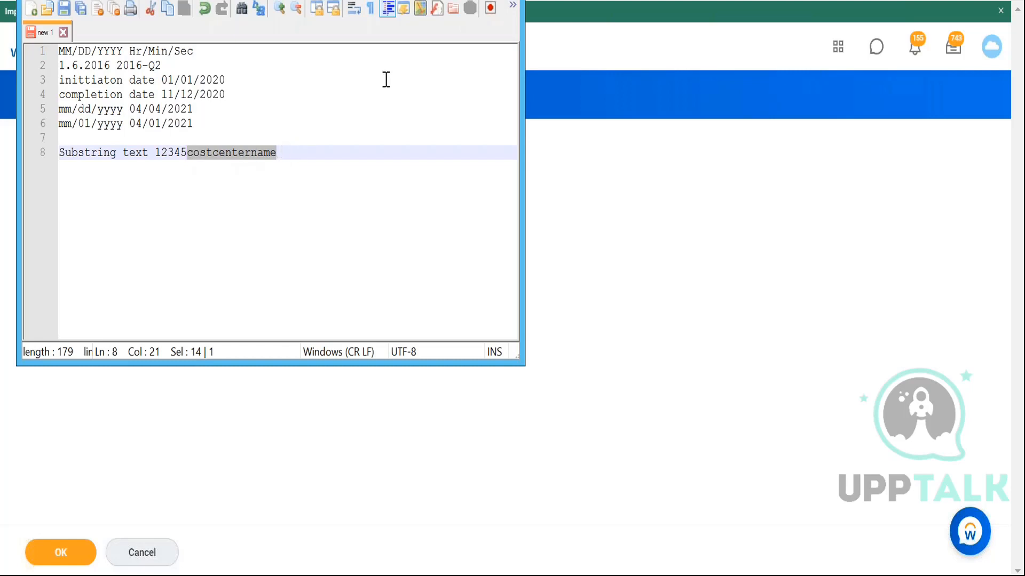
key("alt+Tab")
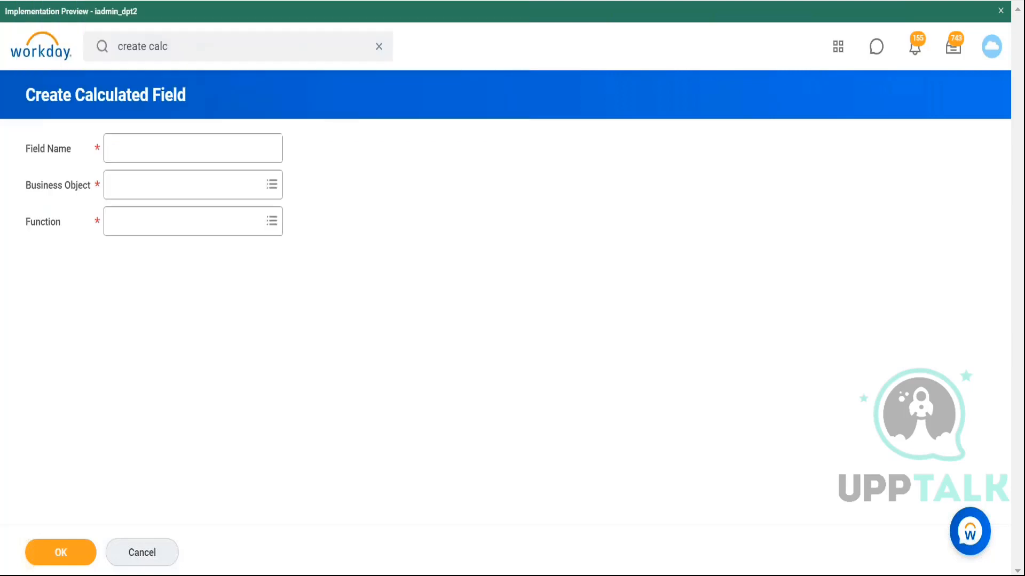
Step: Name the calculated field "CF Cost center name Substring text" and set its business object to Journal Line
left_click(241, 155)
type("CF")
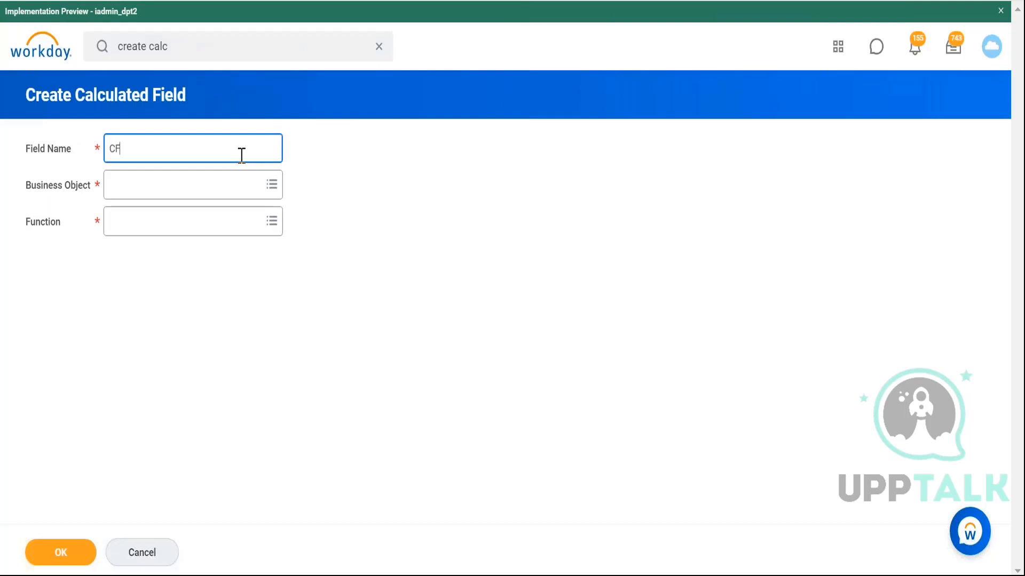
type(" Cost center name Substring text")
left_click(216, 188)
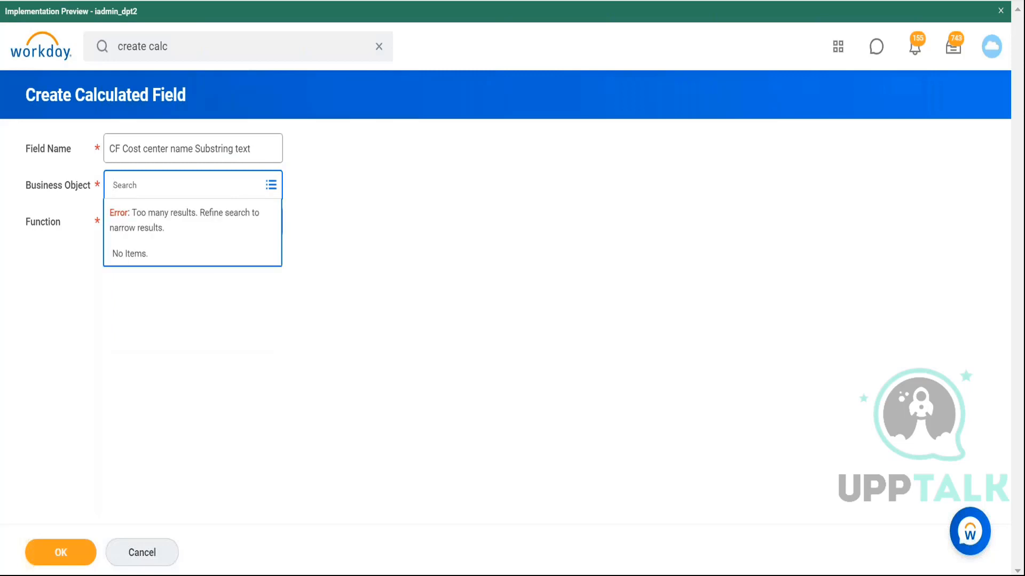
type("journal line")
key("Return")
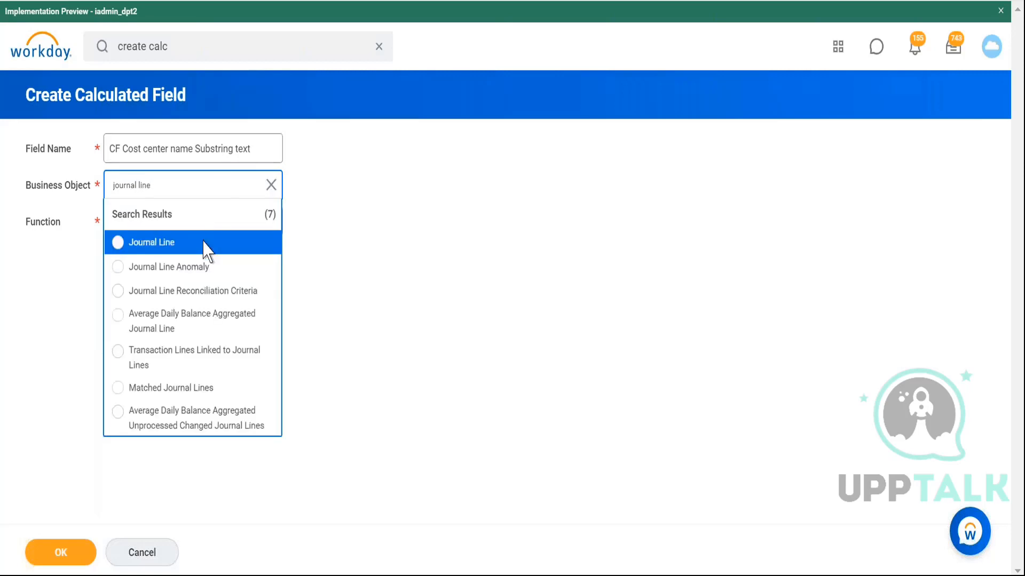
left_click(203, 251)
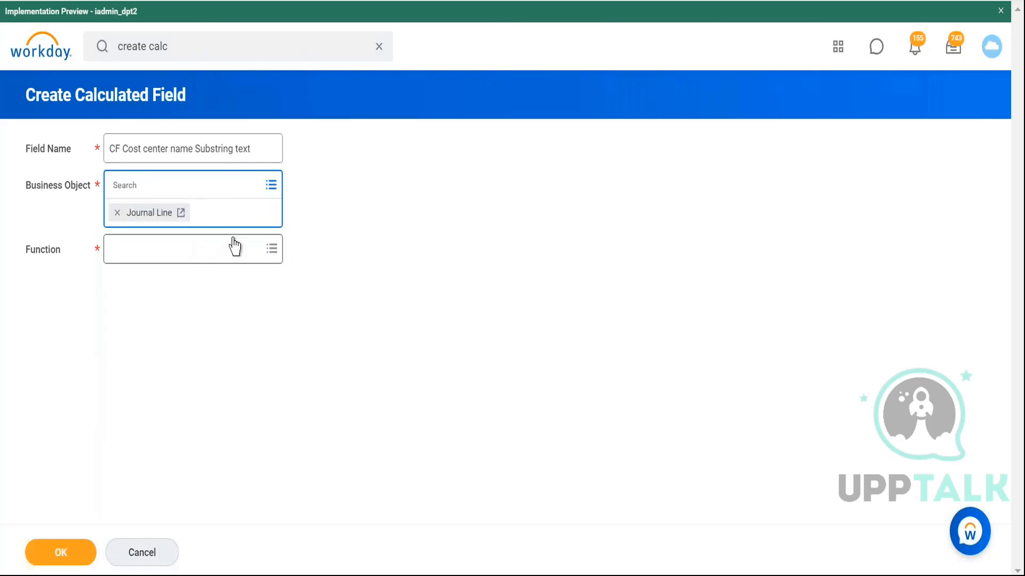
Step: Choose Substring Text as the calculated field's function and continue to its definition page
left_click(238, 256)
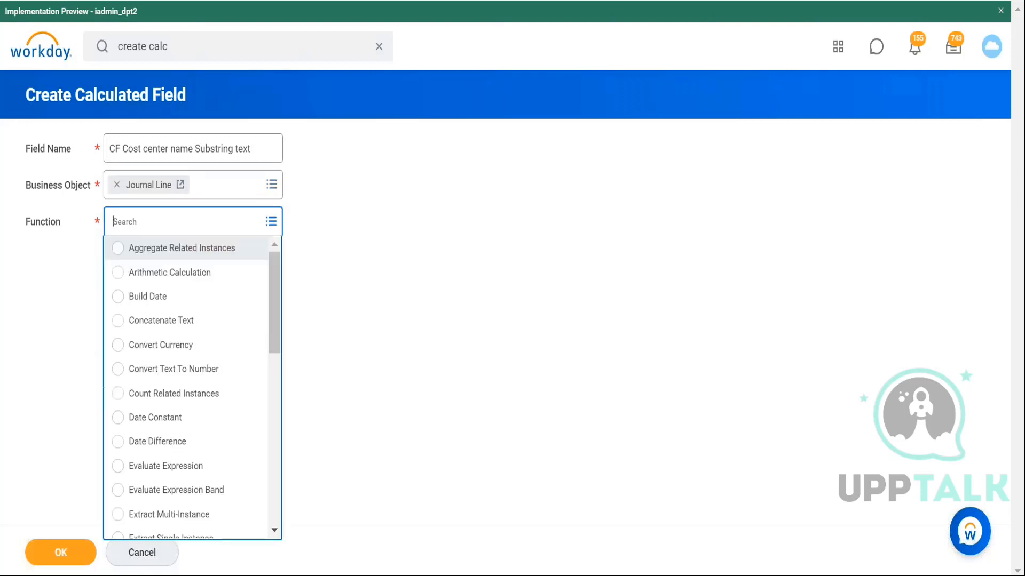
mouse_move(277, 269)
left_mouse_down()
mouse_move(272, 293)
mouse_move(272, 250)
left_mouse_up()
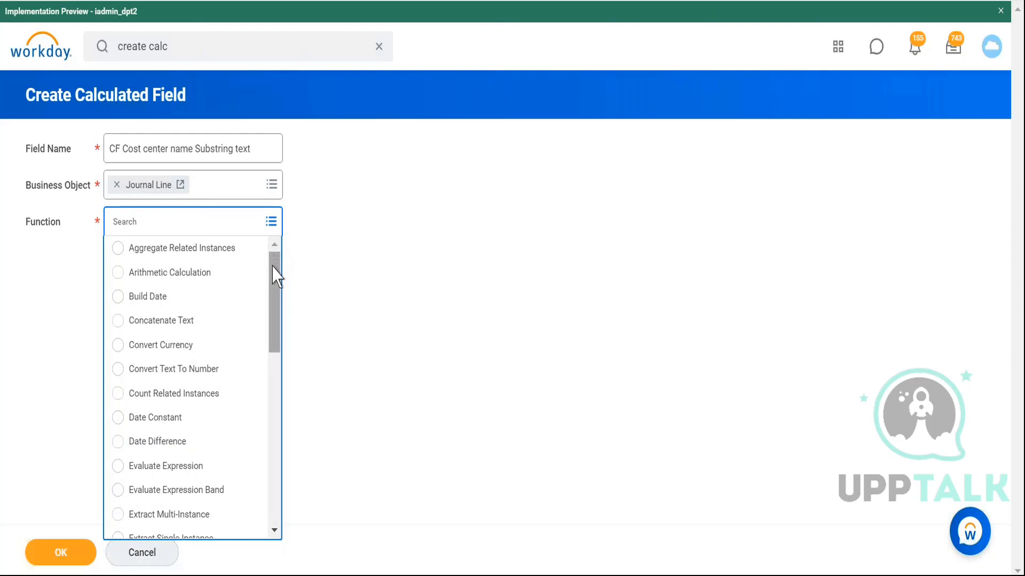
left_click_drag(274, 270, 277, 244)
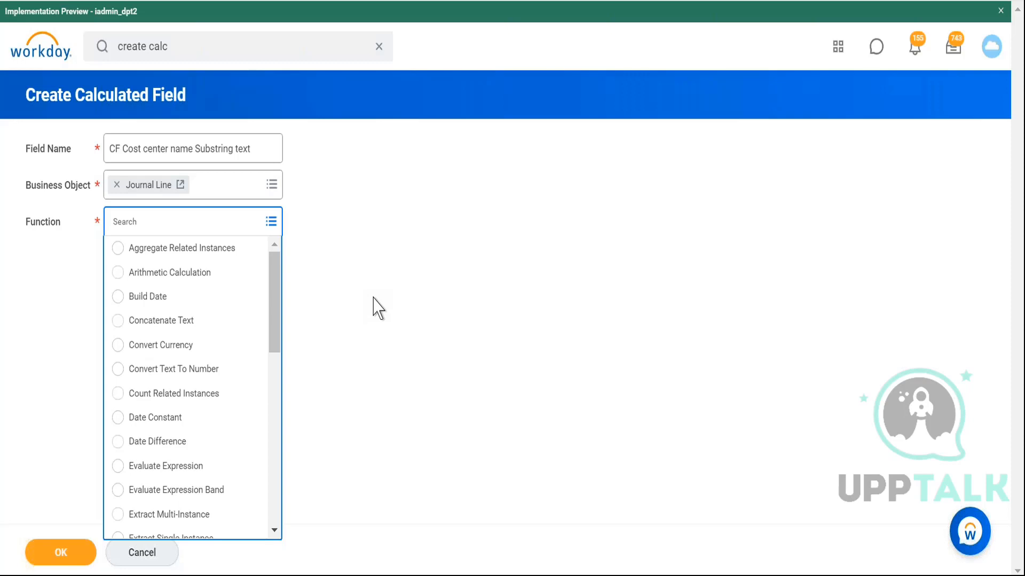
left_click_drag(282, 286, 270, 498)
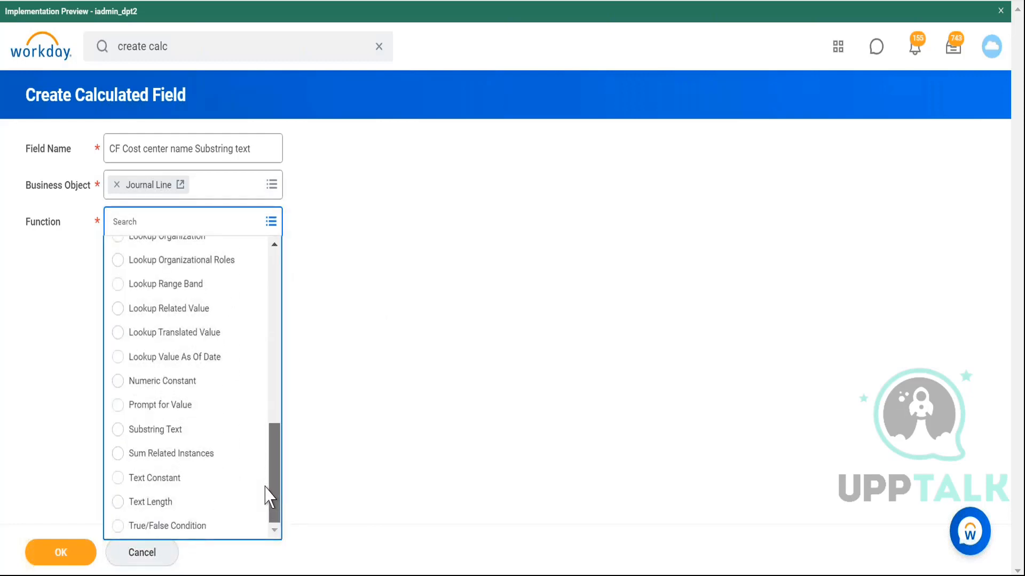
left_click(177, 433)
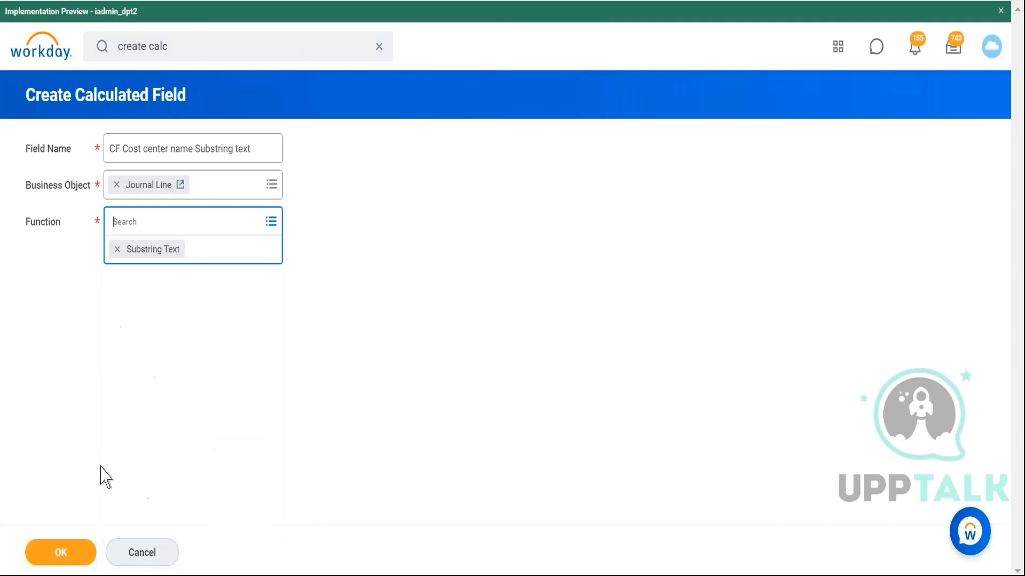
left_click(80, 554)
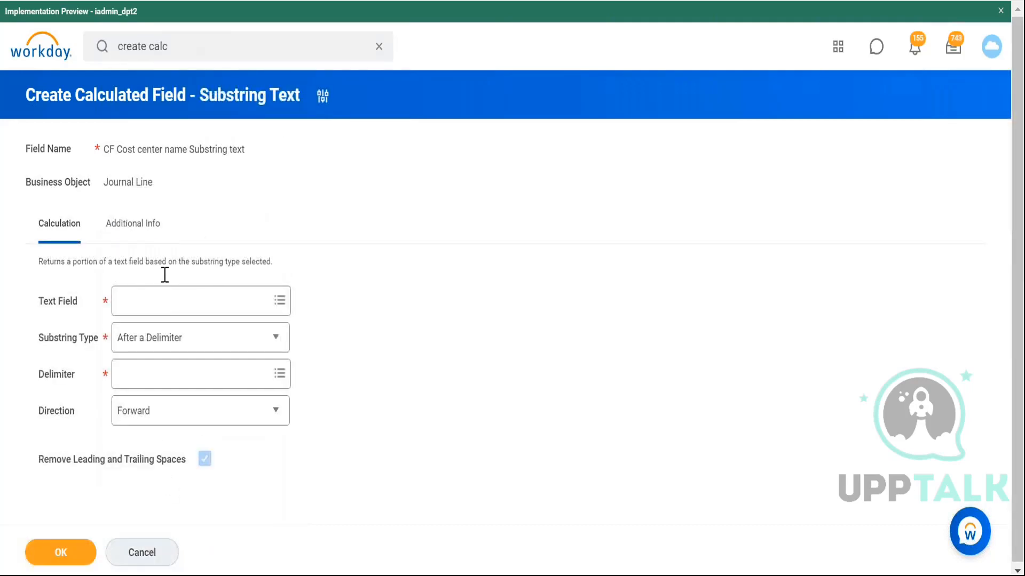
Step: Search the Text Field options for "cost center", check the Cost Center field's details and select that field
left_click(204, 303)
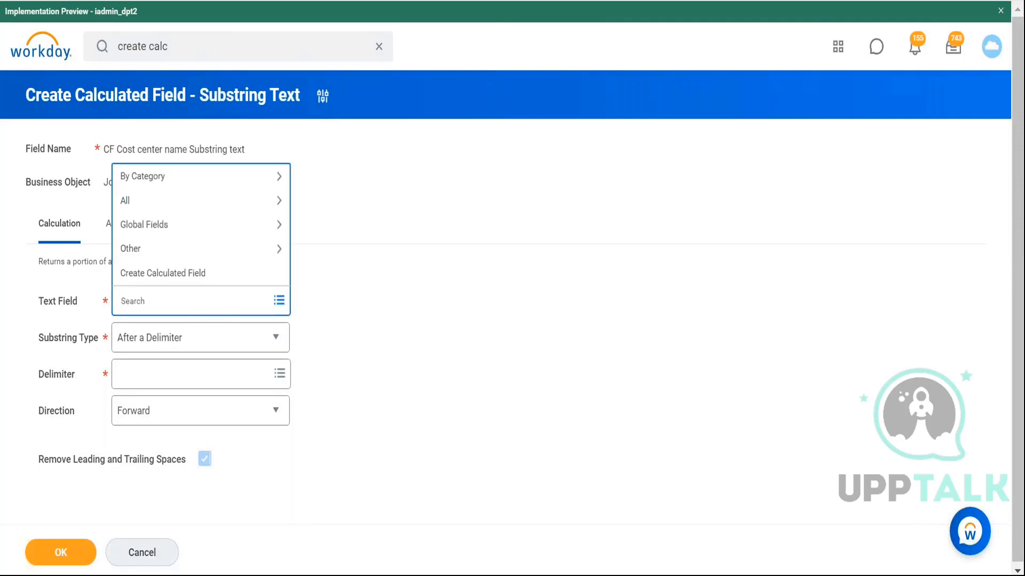
type("cost center")
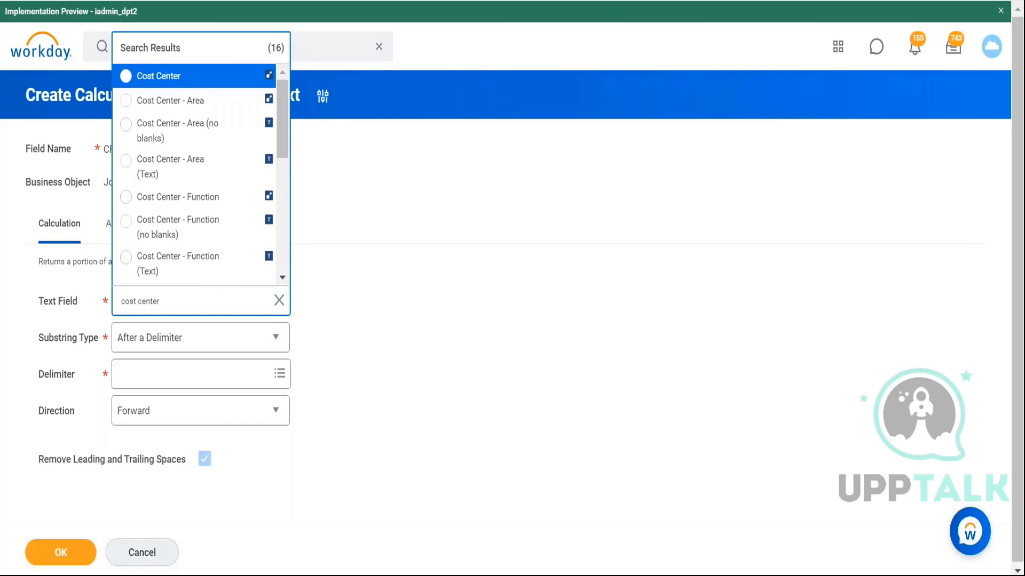
mouse_move(238, 79)
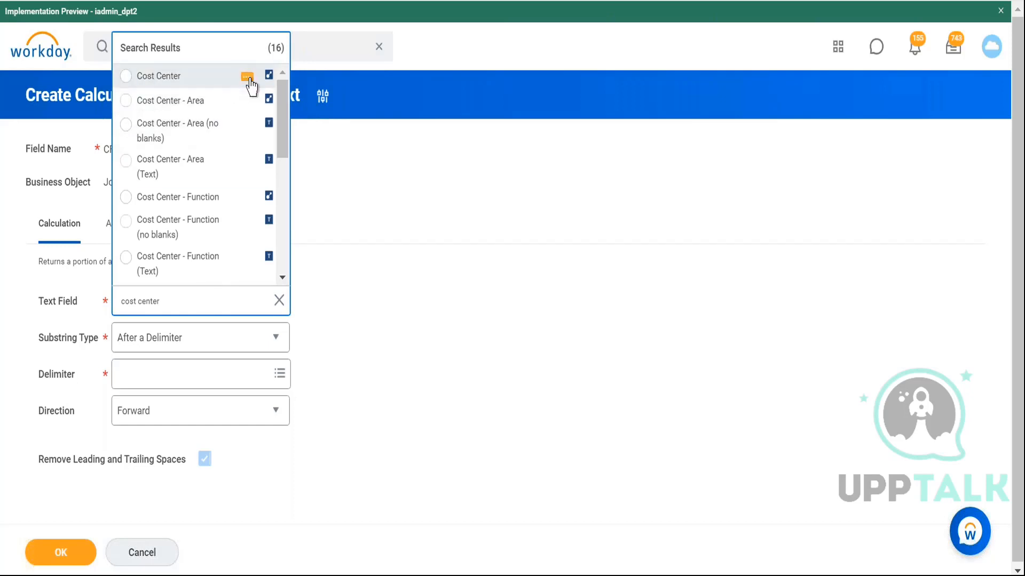
left_click_drag(288, 118, 279, 80)
left_click(247, 77)
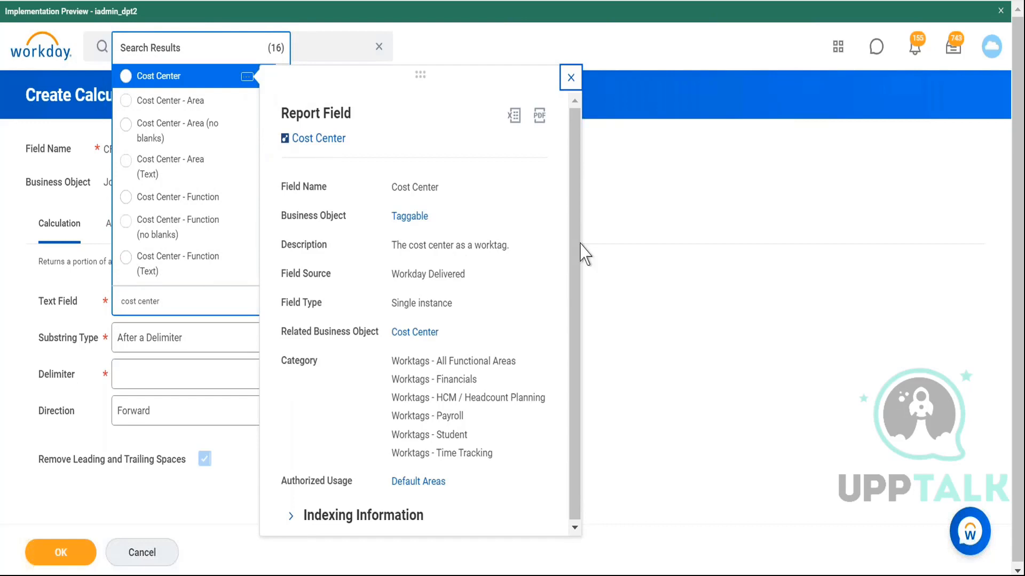
left_click(652, 258)
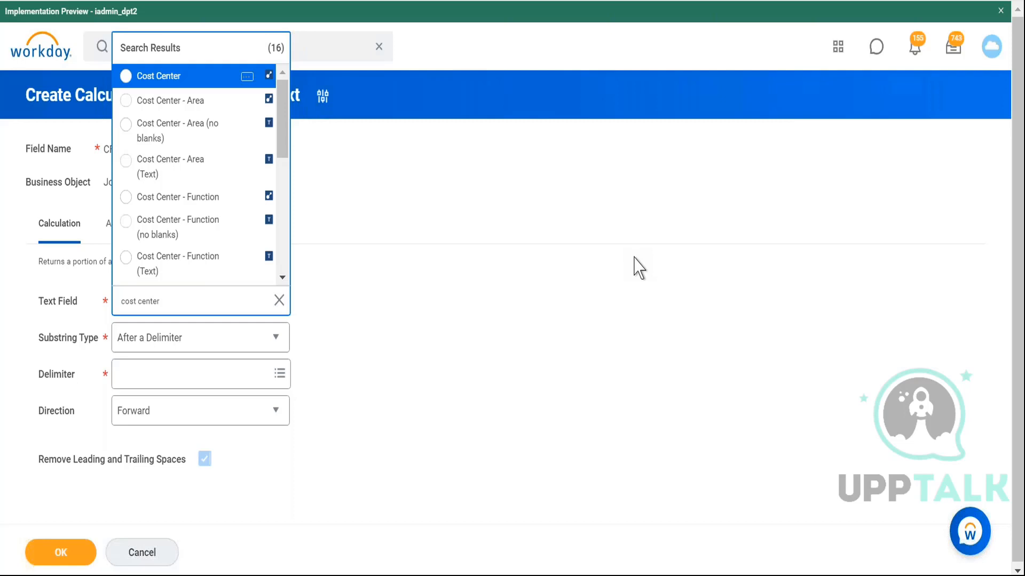
left_click(183, 76)
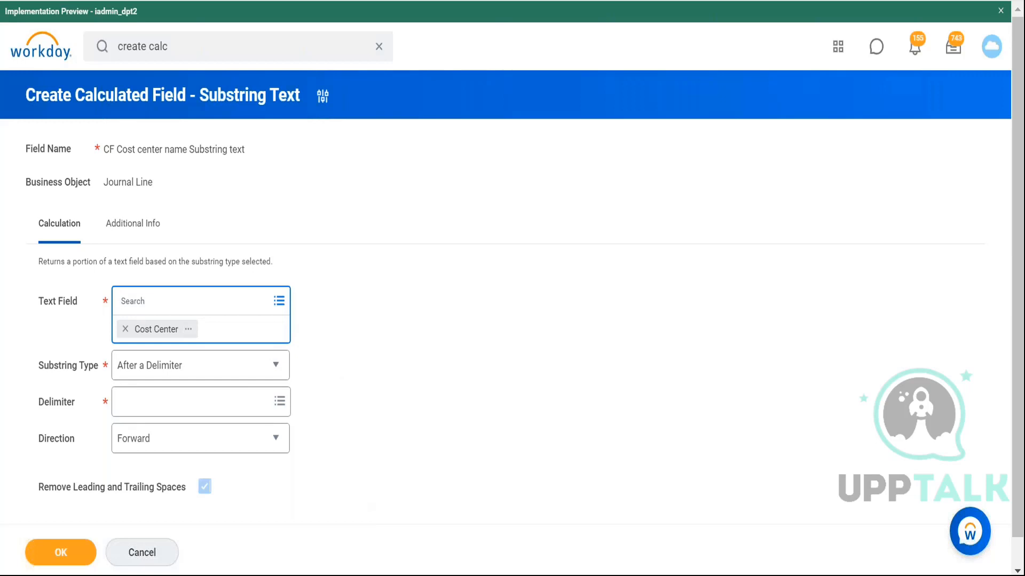
Step: Switch to the notes, try "-" and "/" as delimiters after 12345, restore costcentername and return to Workday
key("alt+Tab")
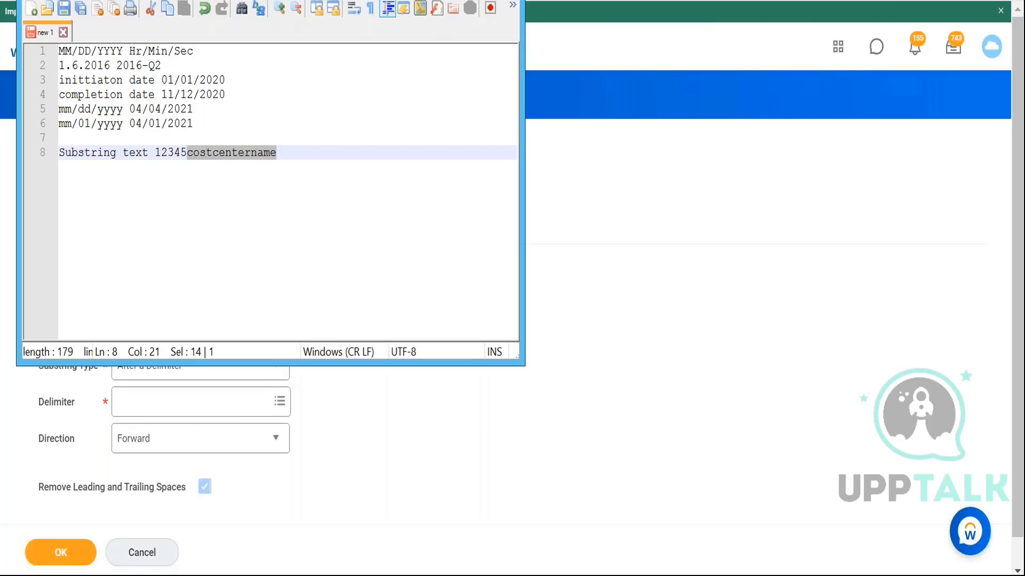
left_click(435, 1)
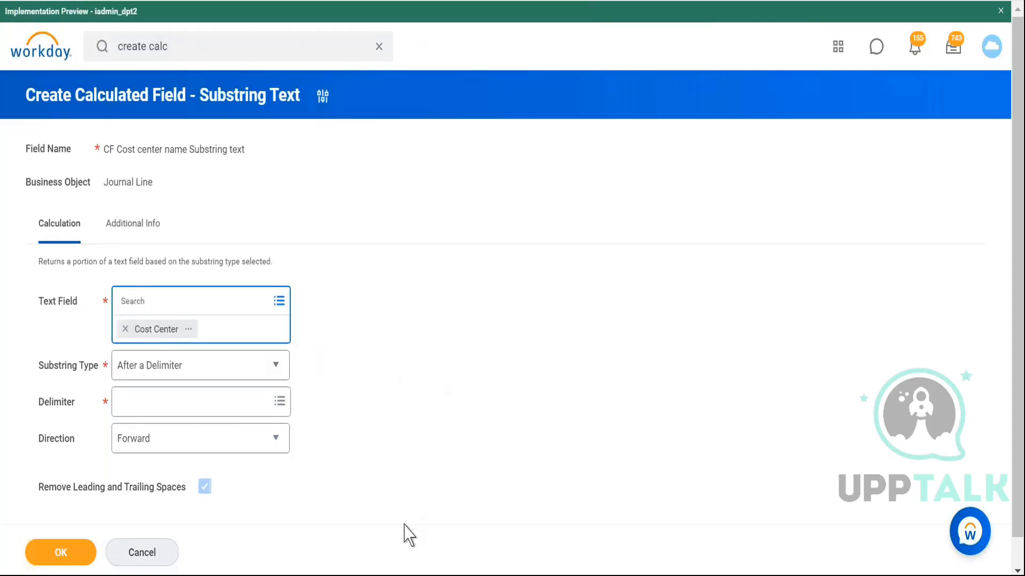
key("alt+Tab")
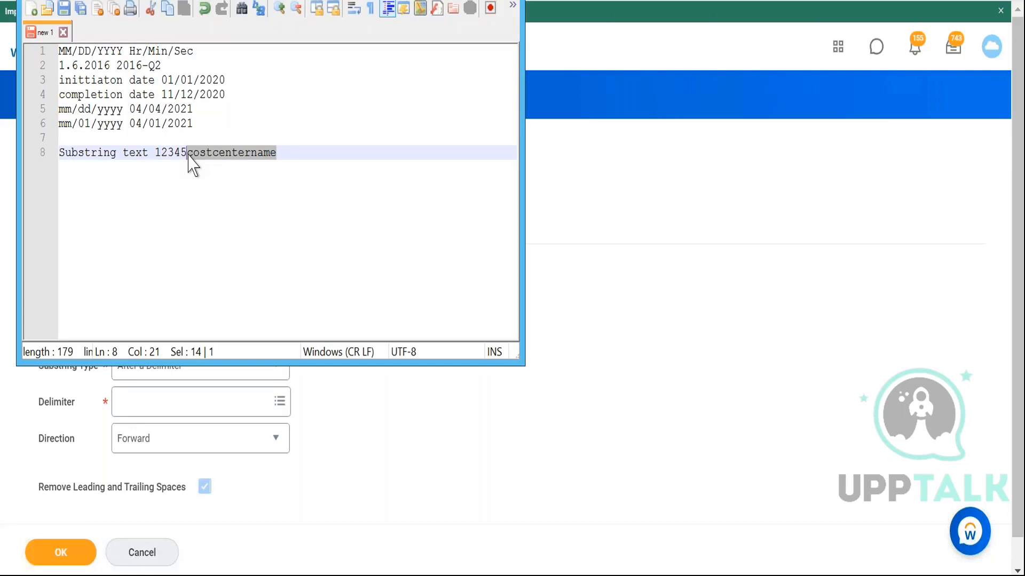
type("-")
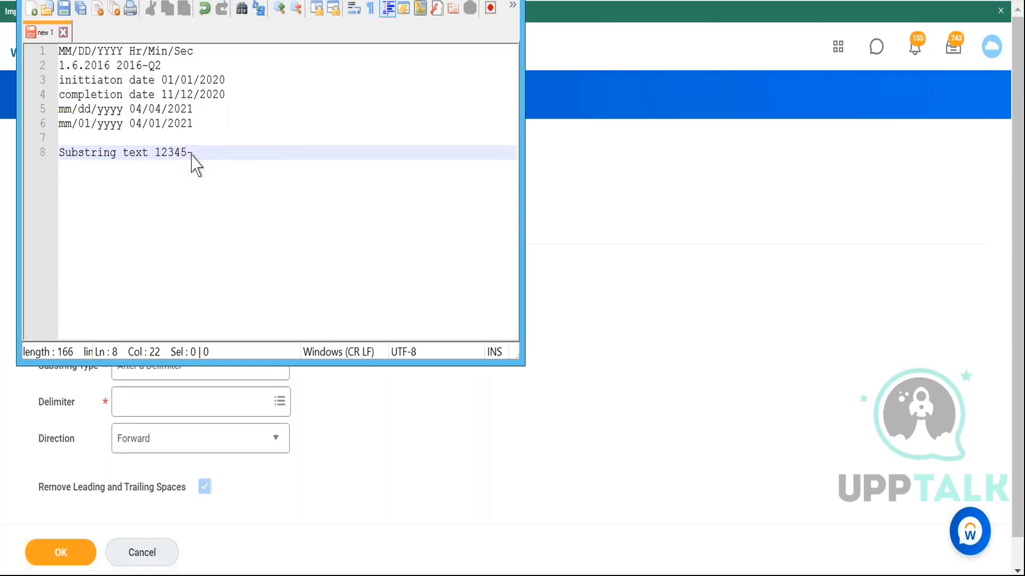
key("BackSpace")
type("/")
key("BackSpace")
type("/")
key("BackSpace")
type("-")
key("BackSpace")
type("costcentername")
left_click(452, 1)
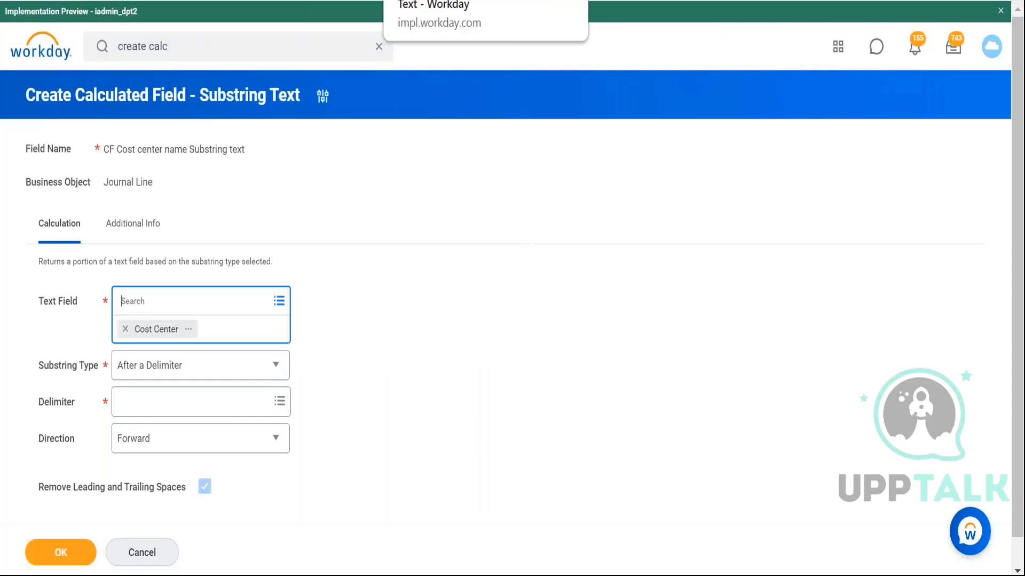
Step: Set the Substring Type to Fixed Position
left_click(254, 367)
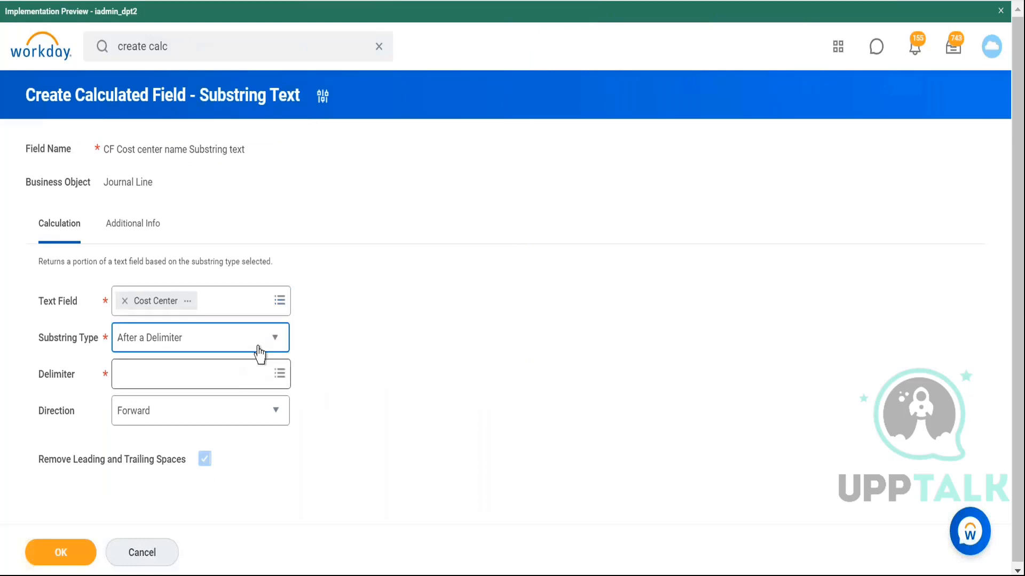
left_click(271, 342)
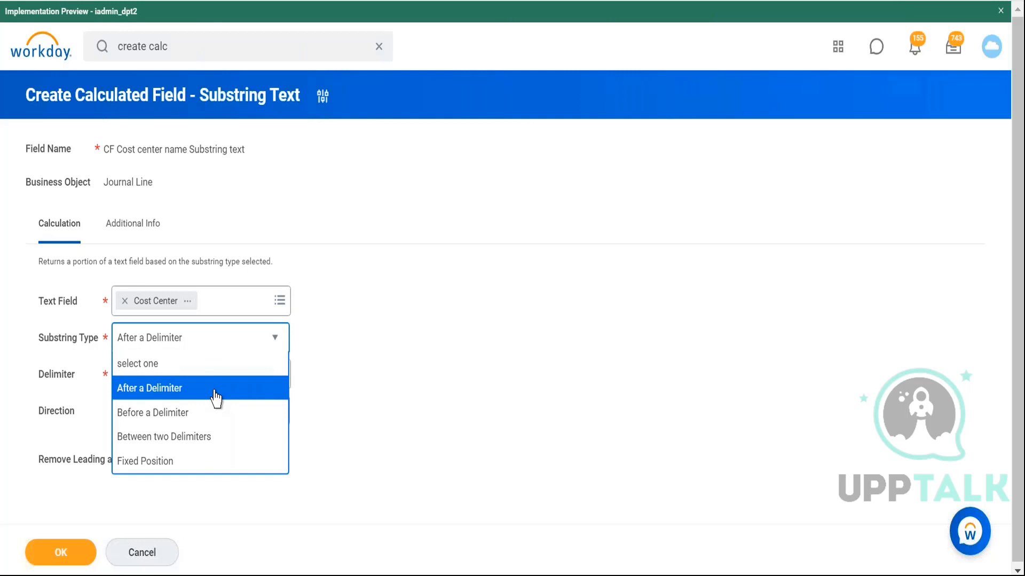
left_click(203, 466)
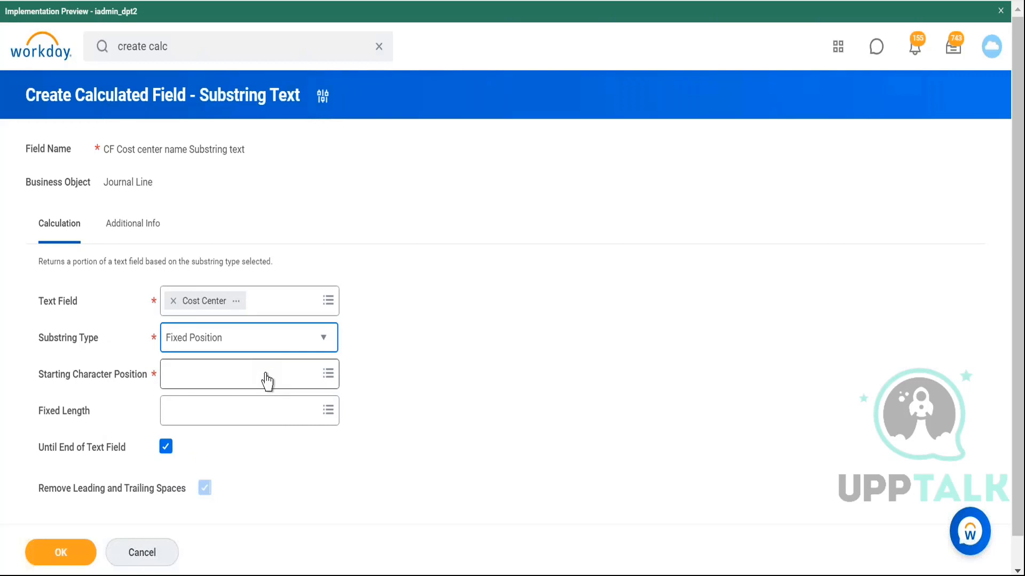
Step: Check the sample text in the notes and set the Starting Character Position to the numeric constant 6
left_click(267, 382)
key("alt+Tab")
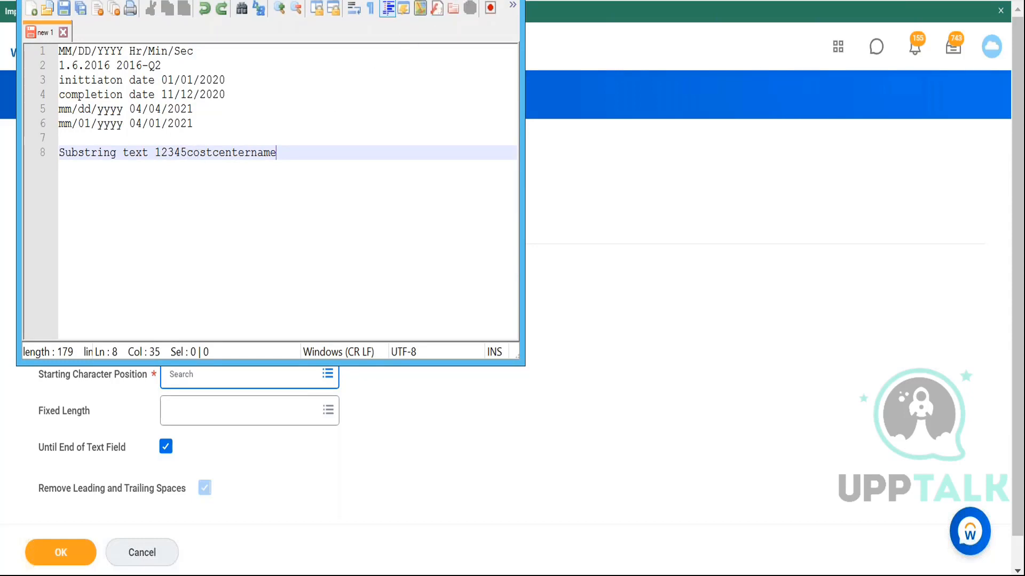
left_click(205, 373)
type("6")
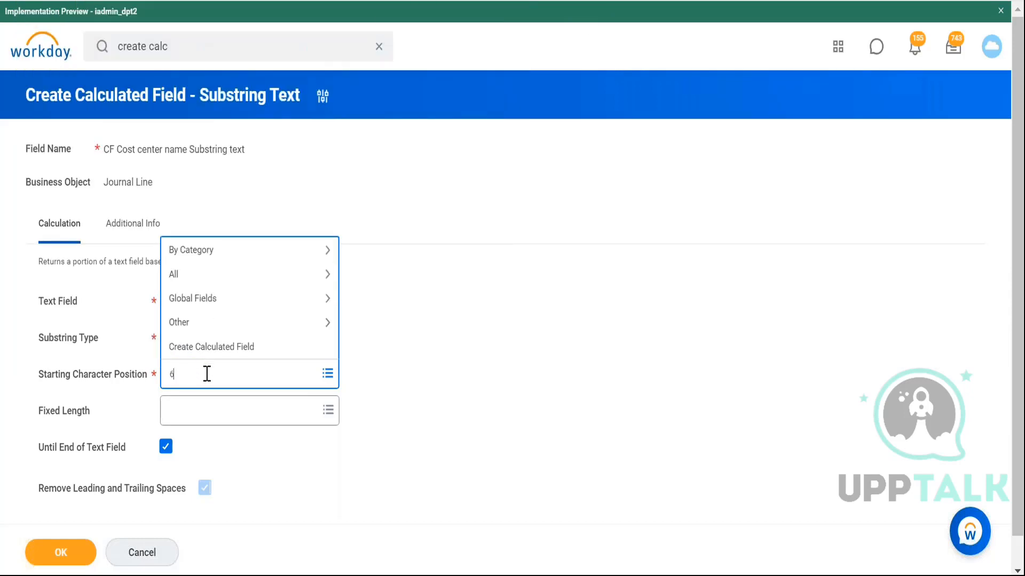
key("Return")
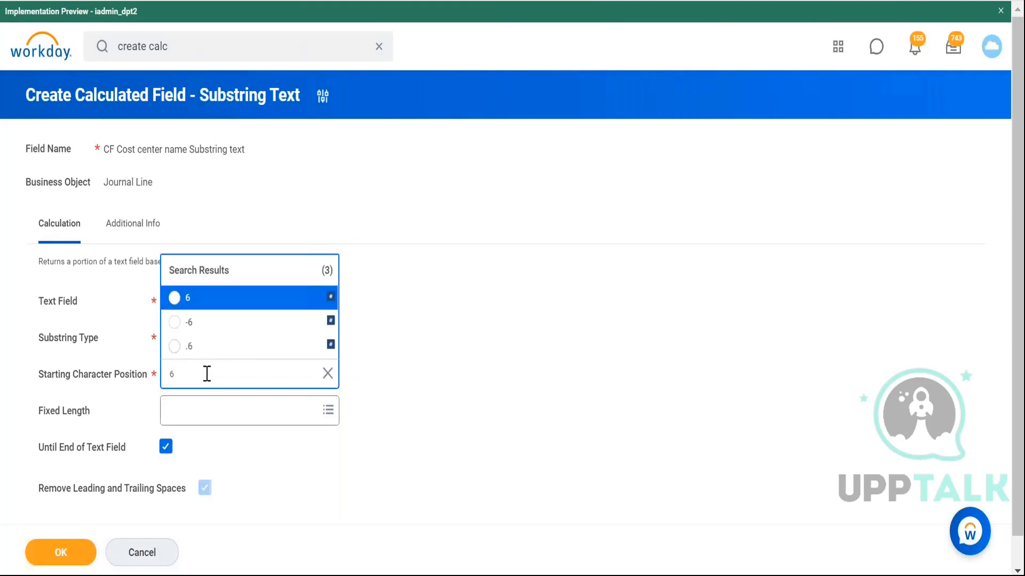
left_click(248, 298)
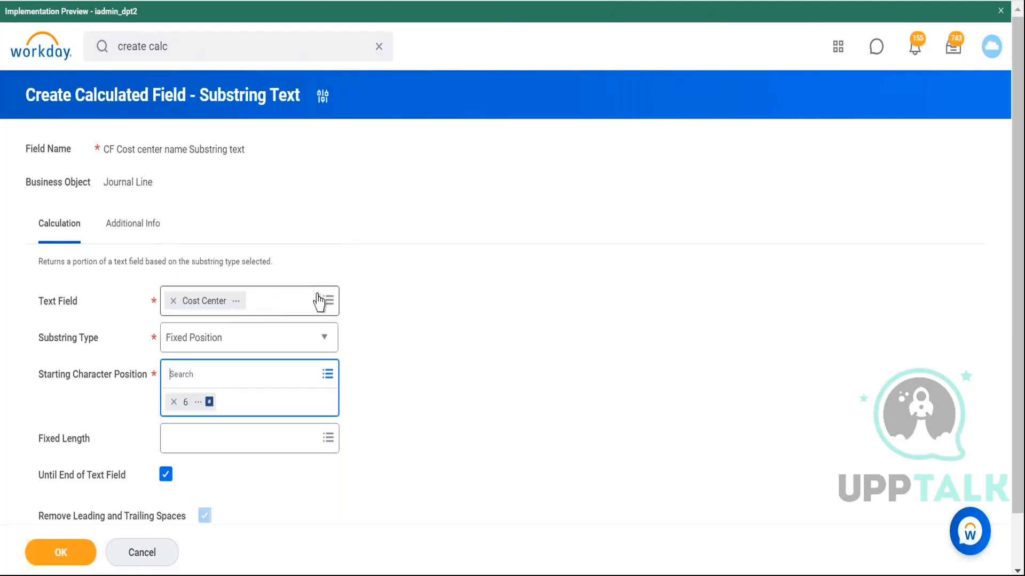
Step: Check the remaining options against the sample text in the notes, leave Fixed Length empty and save the calculated field
scroll(379, 321, "down", 2)
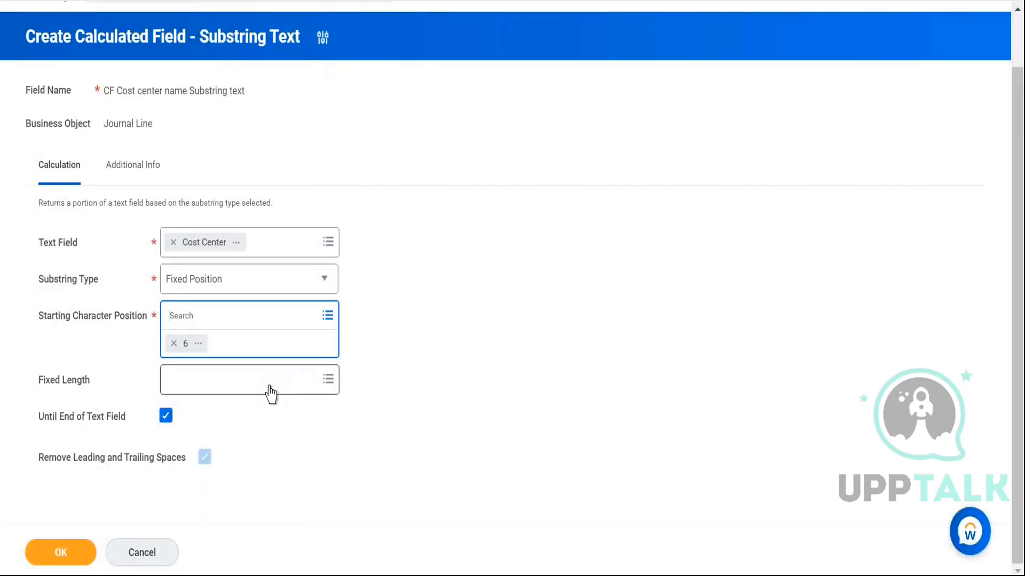
key("alt+Tab")
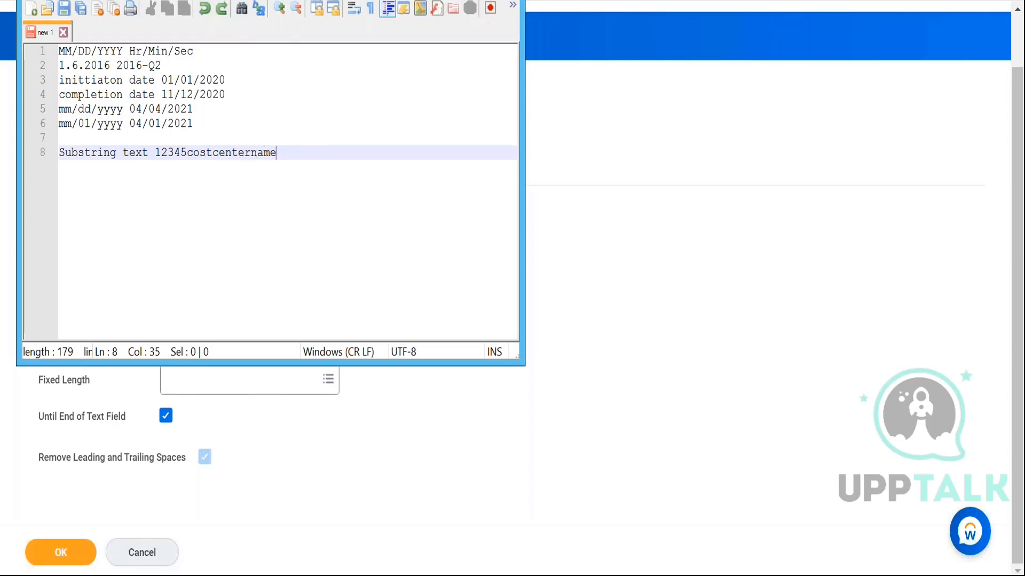
left_click(433, 2)
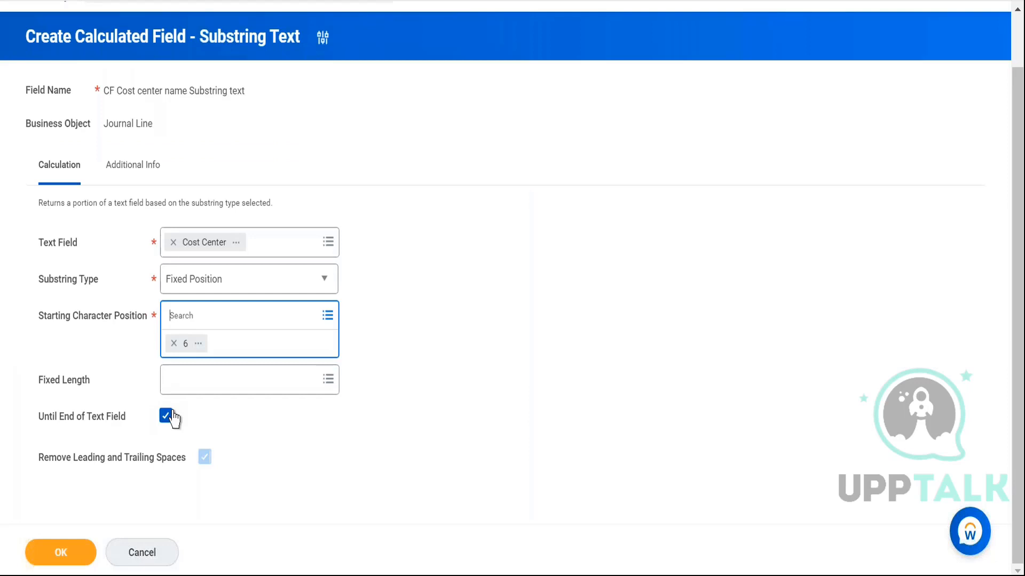
left_click(220, 388)
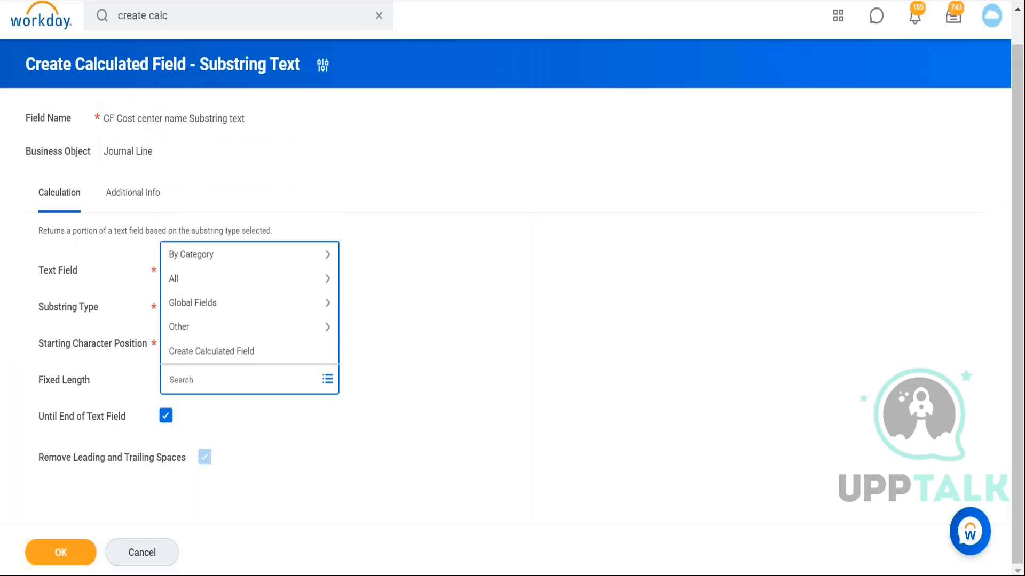
left_click(378, 401)
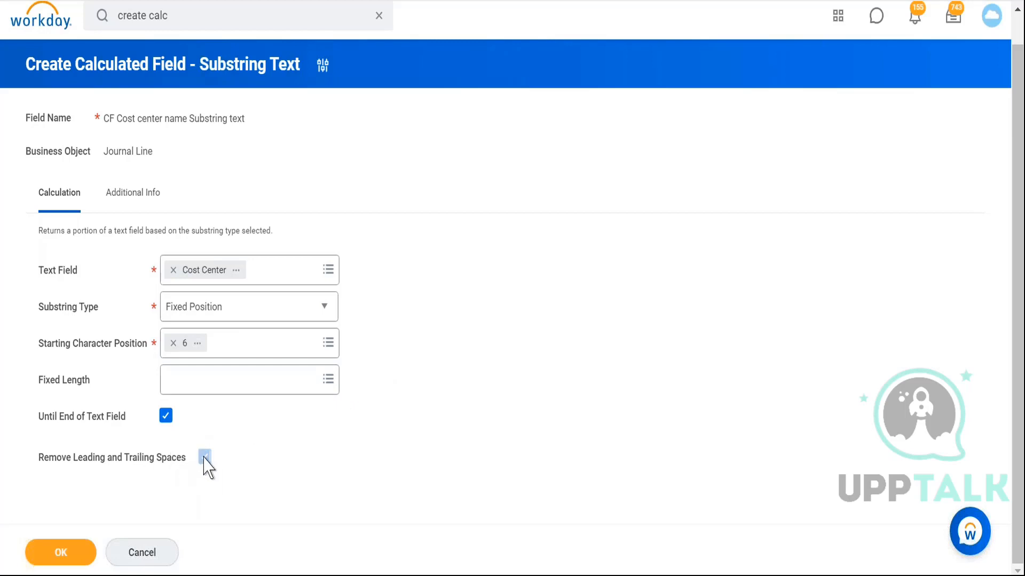
key("alt+Tab")
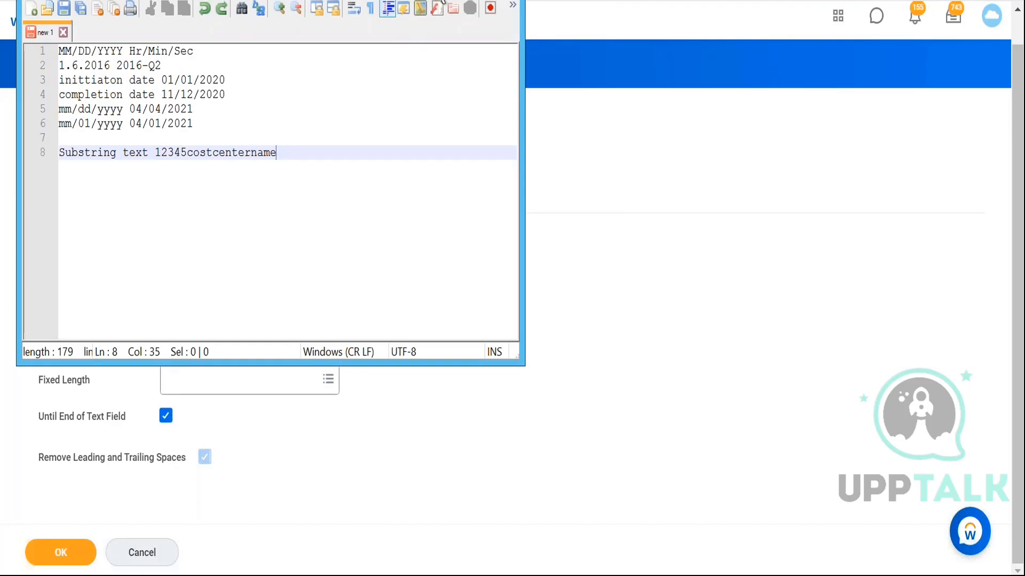
left_click(454, 1)
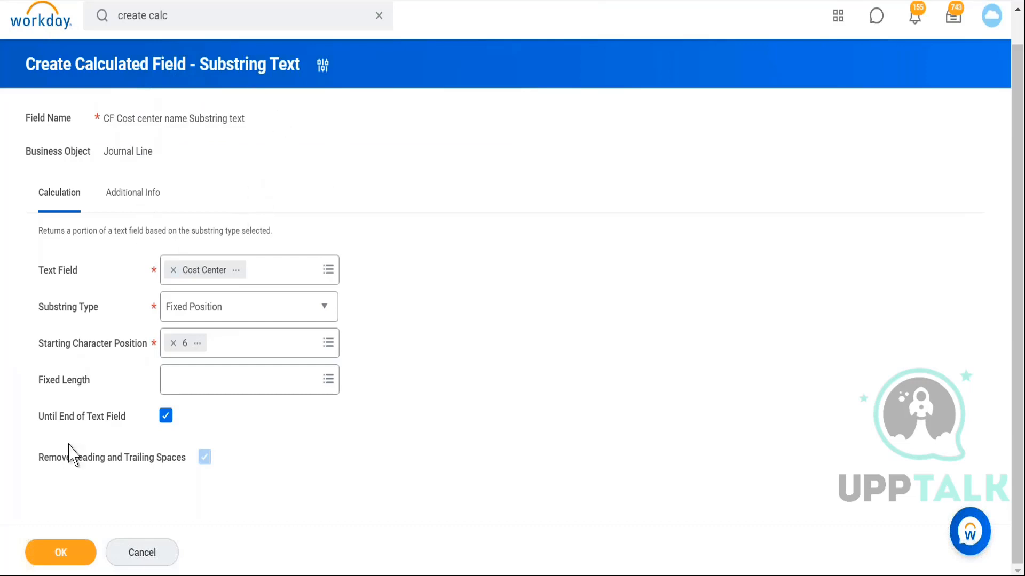
left_click(70, 560)
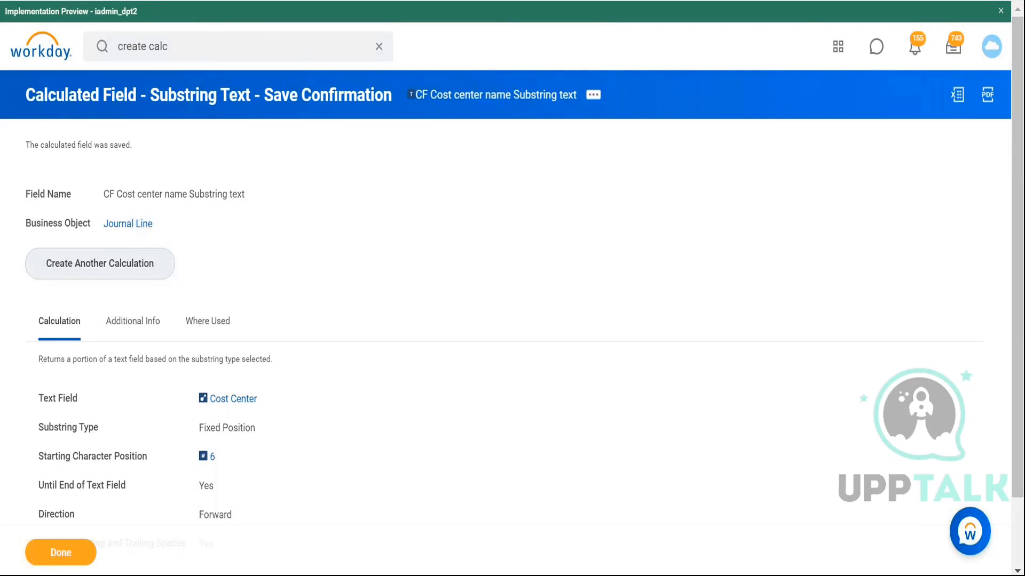
Step: Switch to the notes, add the example "ABC-XYZ ABC" below the substring sample with a blank line between, and return to Workday
left_click(289, 575)
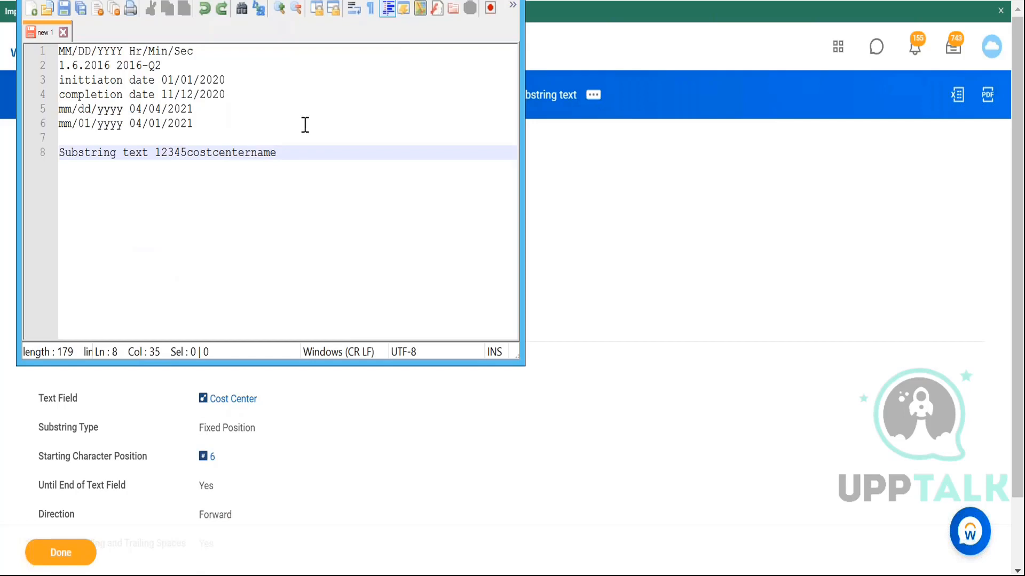
key("Return")
key("Return")
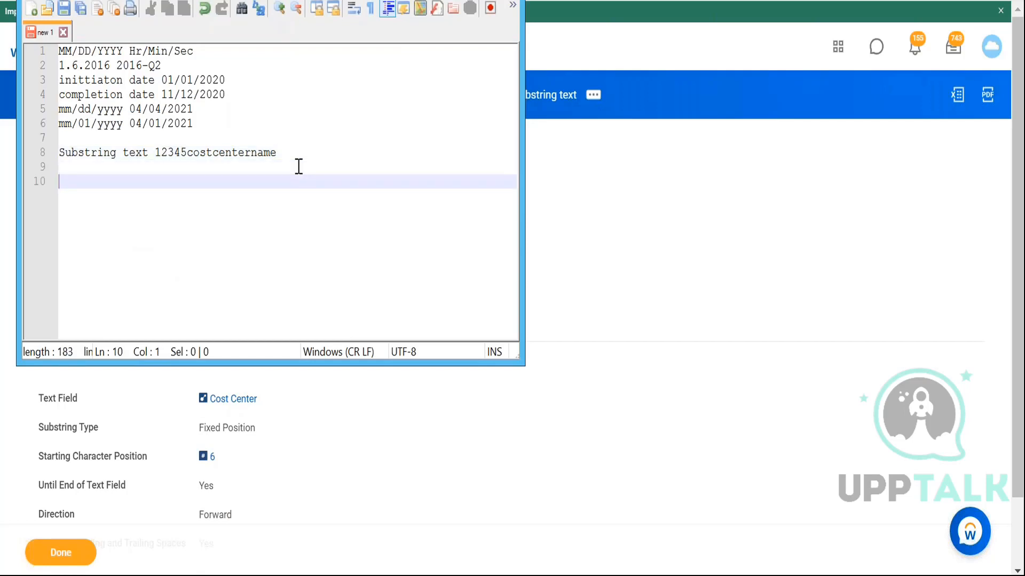
type("ABC-XYZ  ABC")
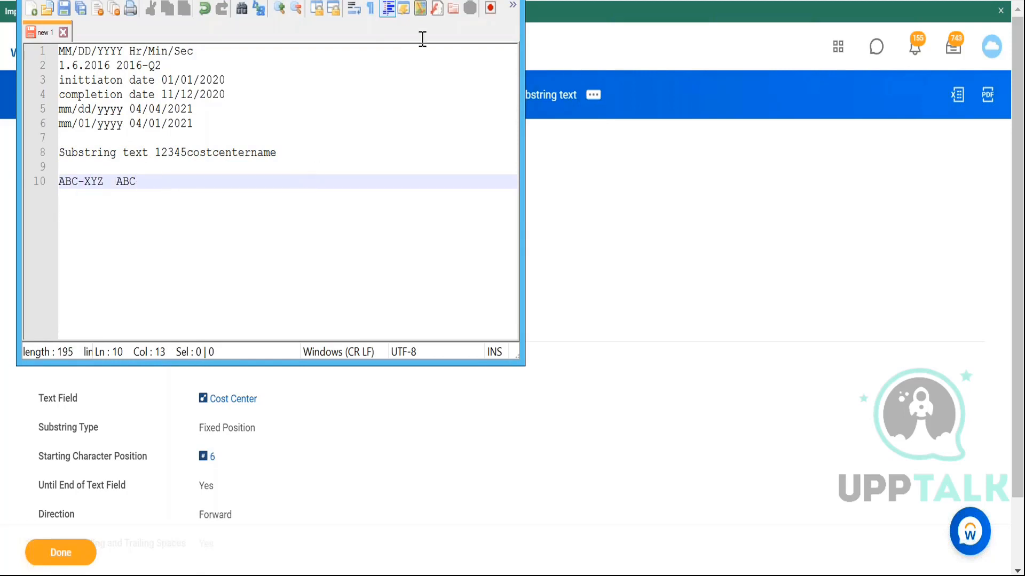
left_click(542, 84)
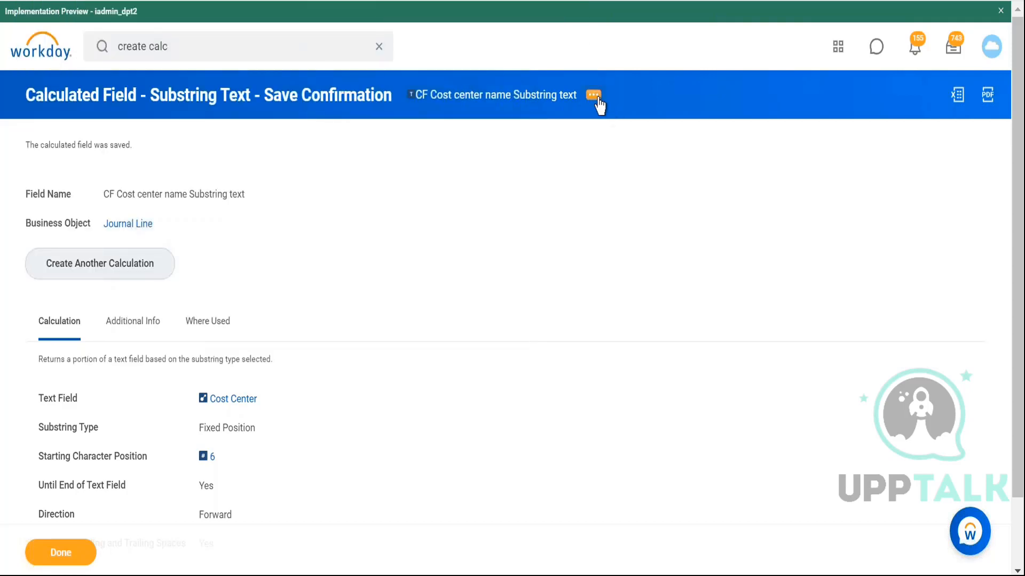
Step: Start a copy of the saved CF Cost center name Substring text calculated field
left_click(593, 95)
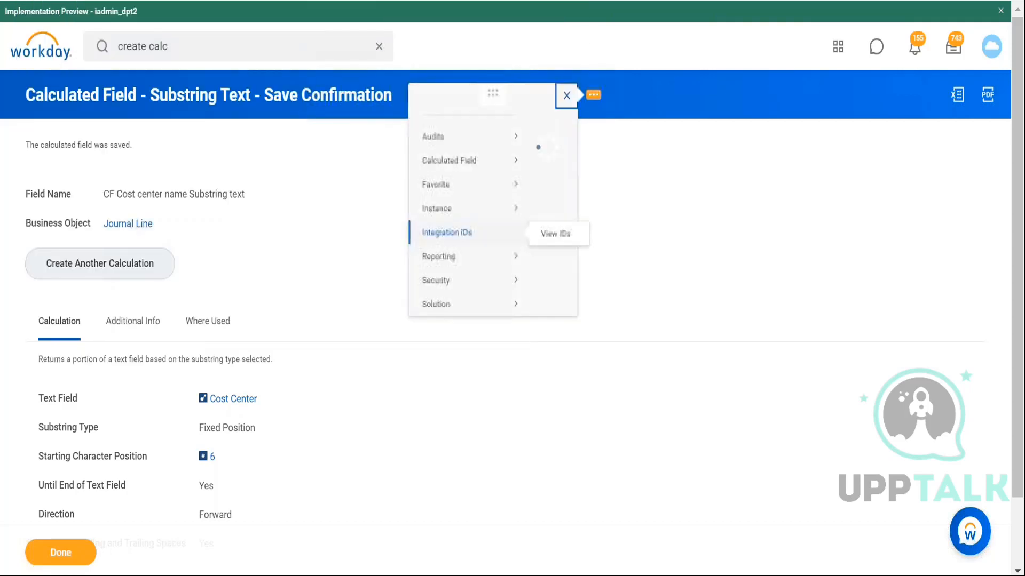
mouse_move(212, 158)
mouse_move(220, 178)
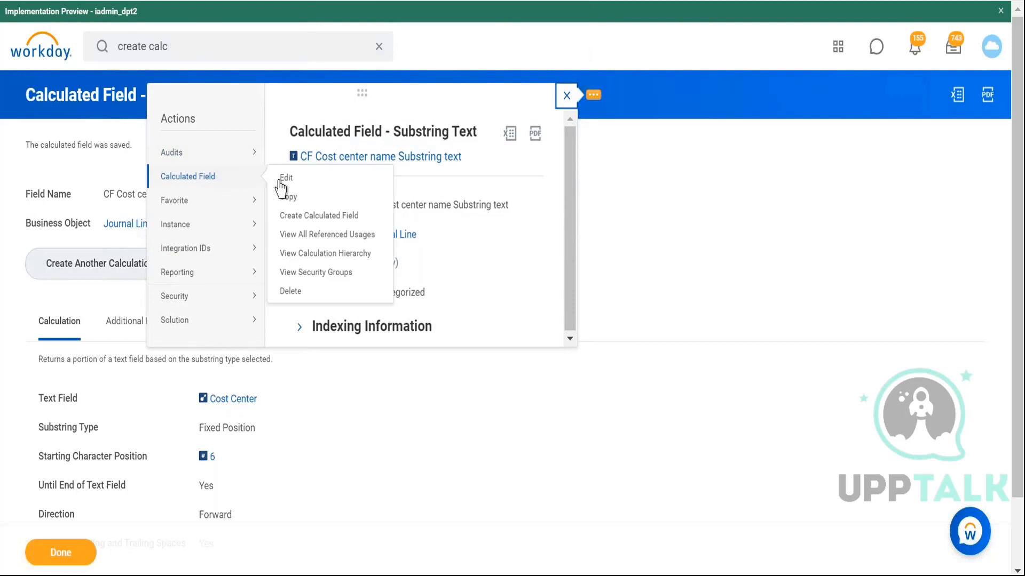
left_click(288, 197)
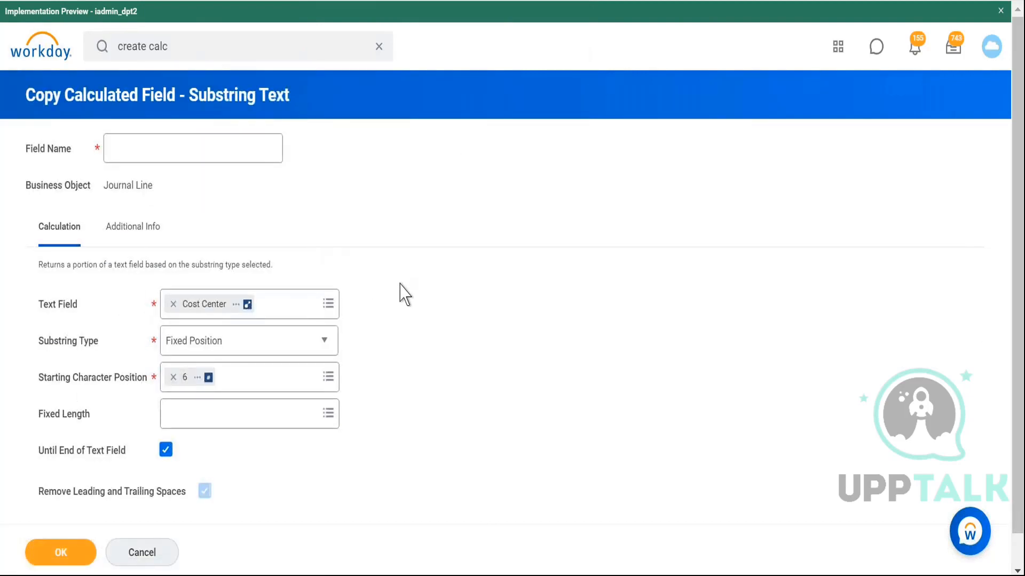
Step: Check the ABC-XYZ example in the notes and set the copied field's Substring Type to Before a Delimiter
key("alt+Tab")
key("alt+Tab")
key("alt+Tab")
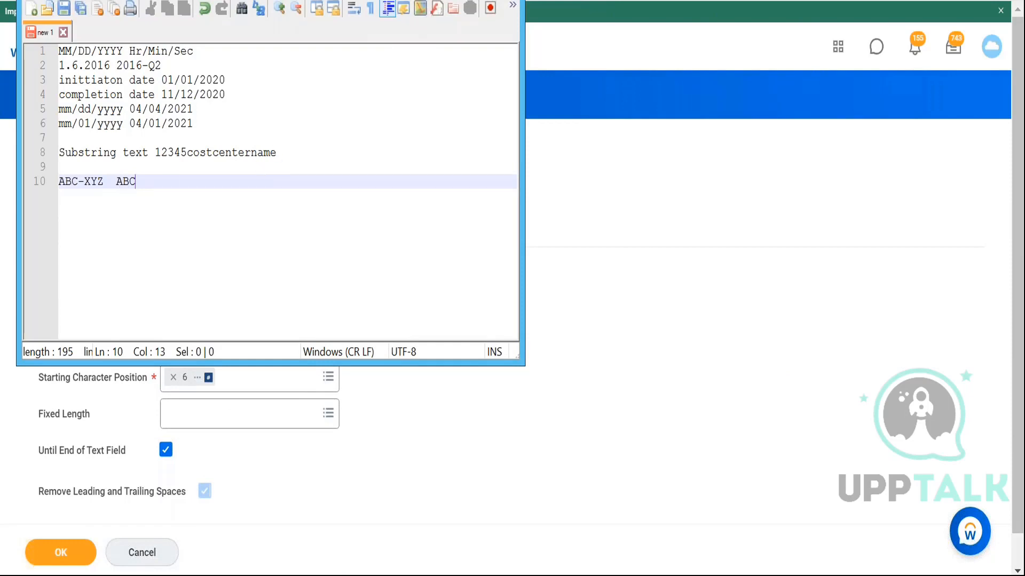
left_click(440, 1)
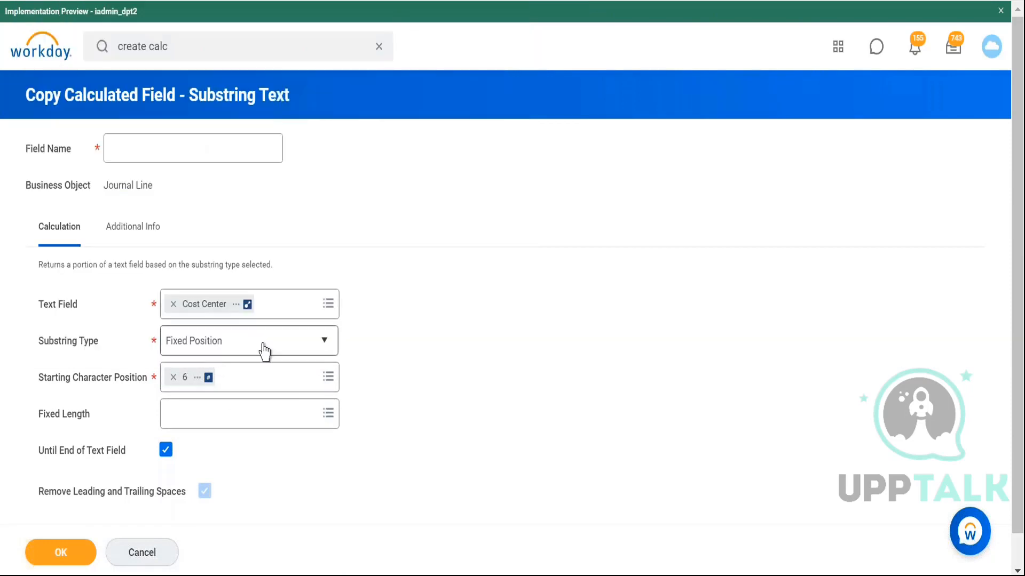
left_click(281, 348)
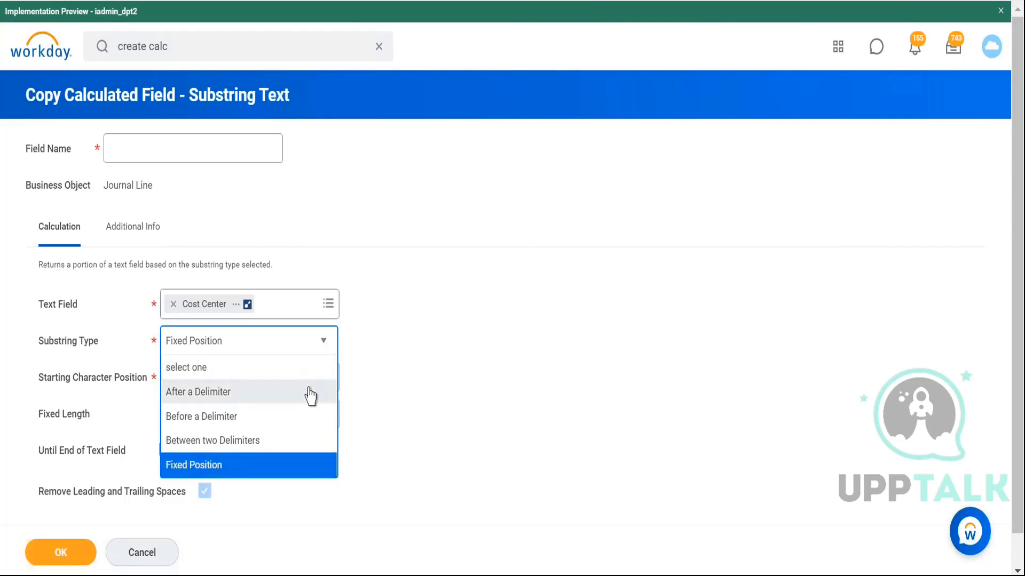
key("alt+Tab")
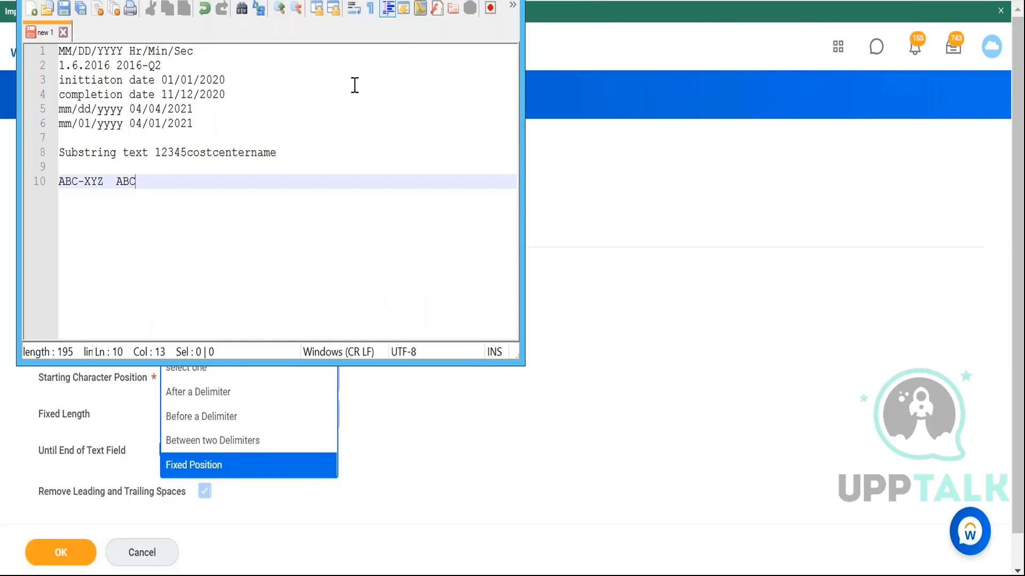
key("alt+Tab")
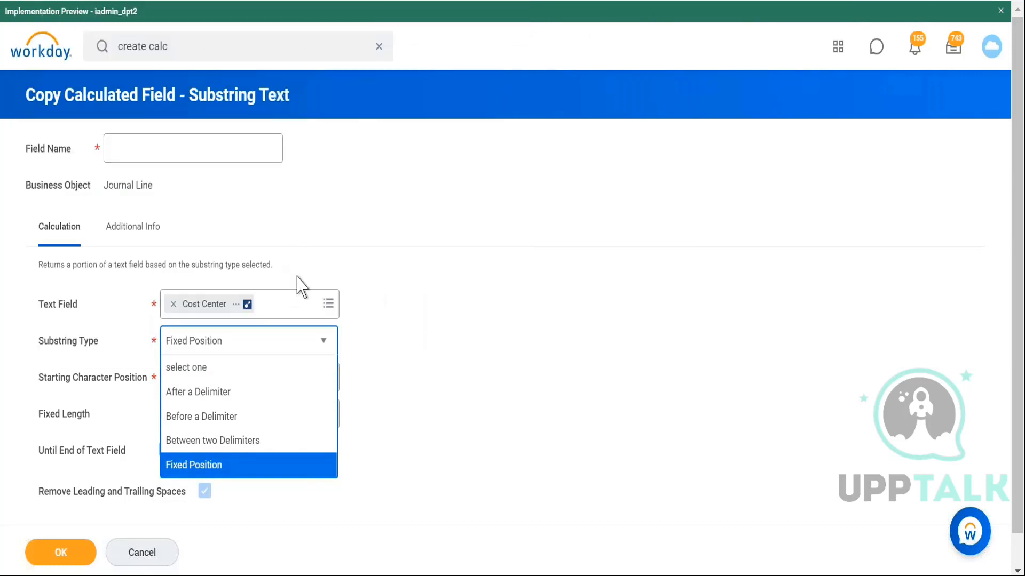
left_click(278, 427)
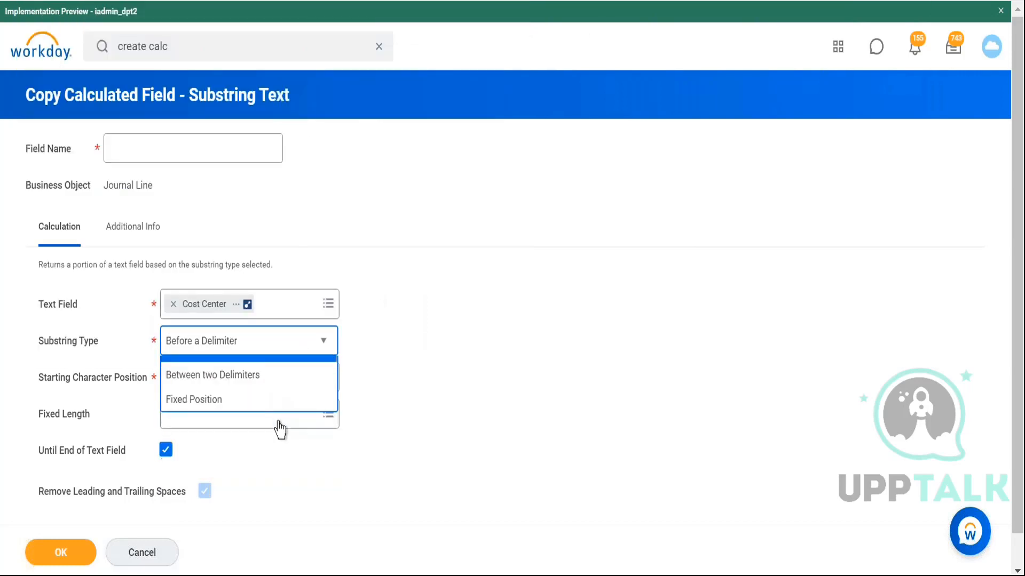
Step: Set the Delimiter to the "-" text value from the Global Fields
left_click(243, 385)
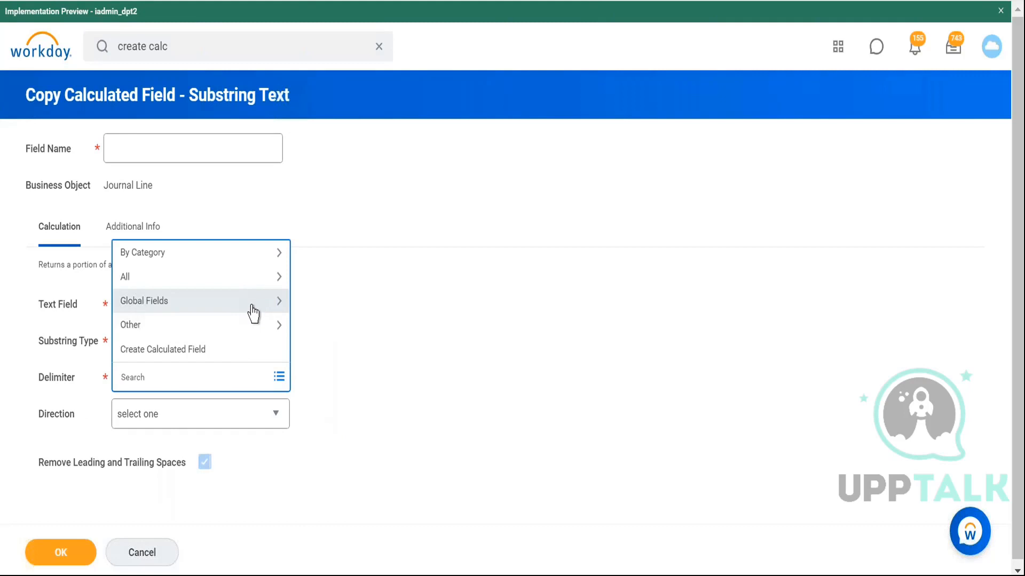
left_click(269, 302)
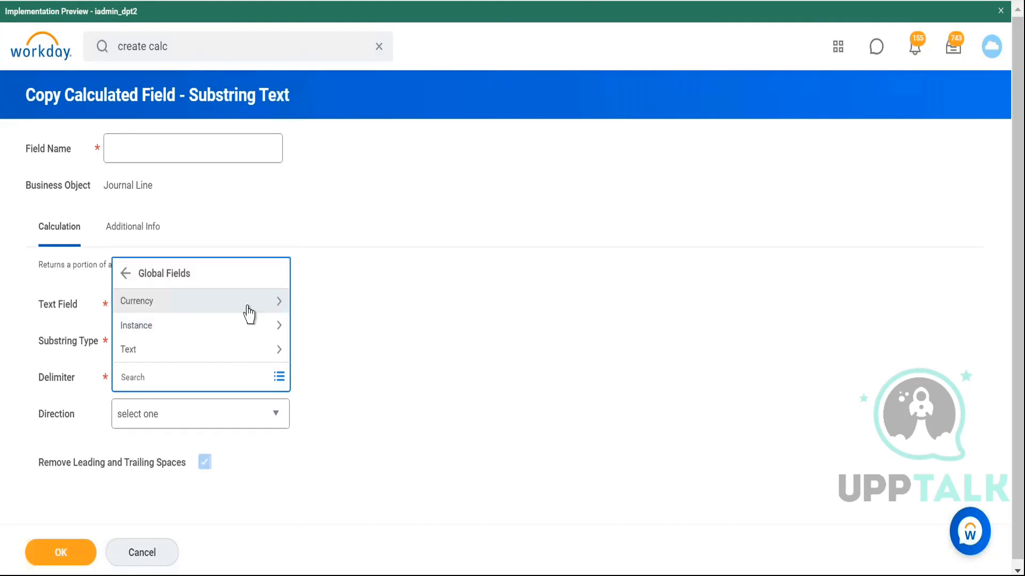
left_click(253, 353)
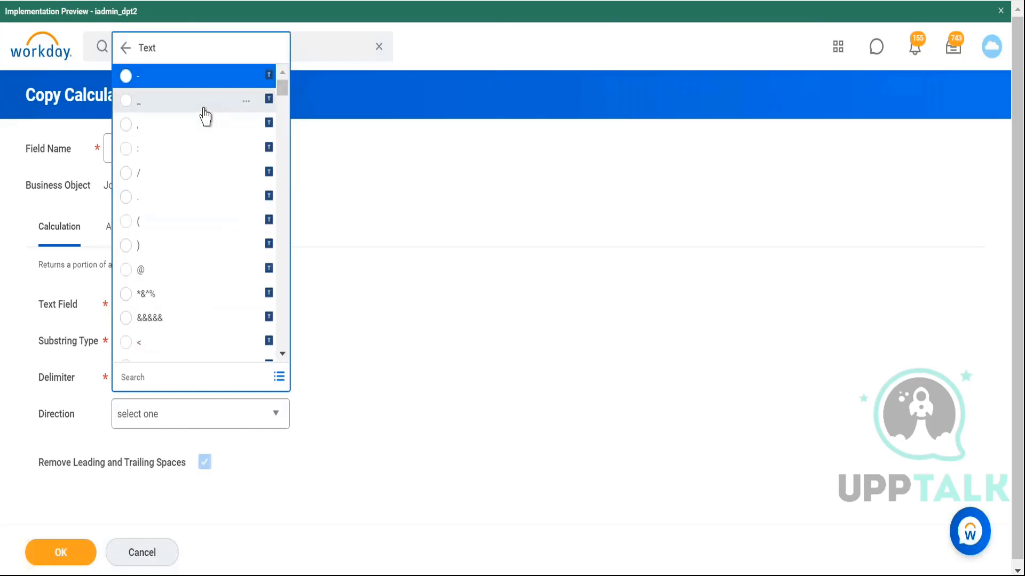
left_click(199, 80)
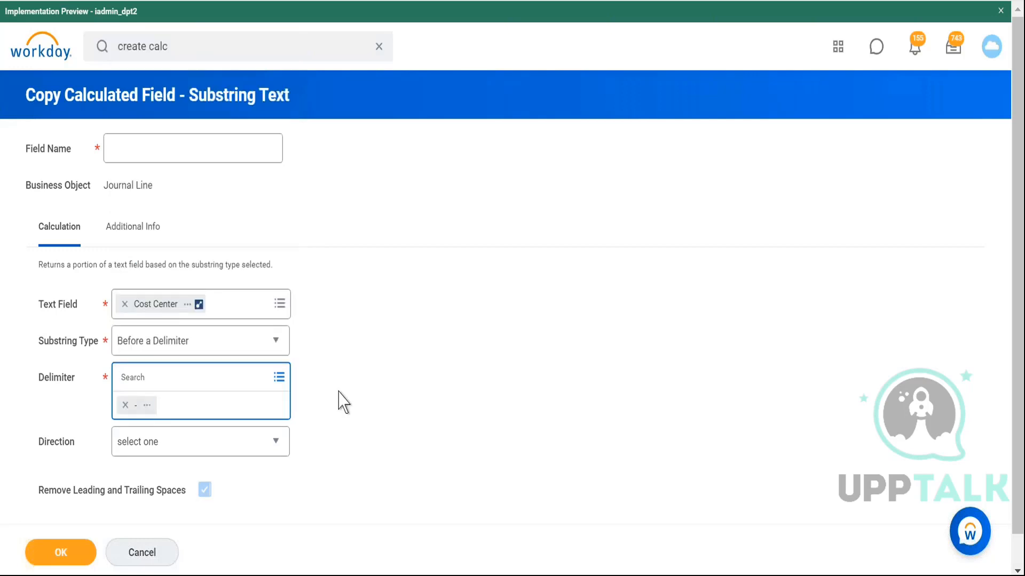
Step: Check the ABC-XYZ example in the notes and set the Direction to Forward
left_click(262, 447)
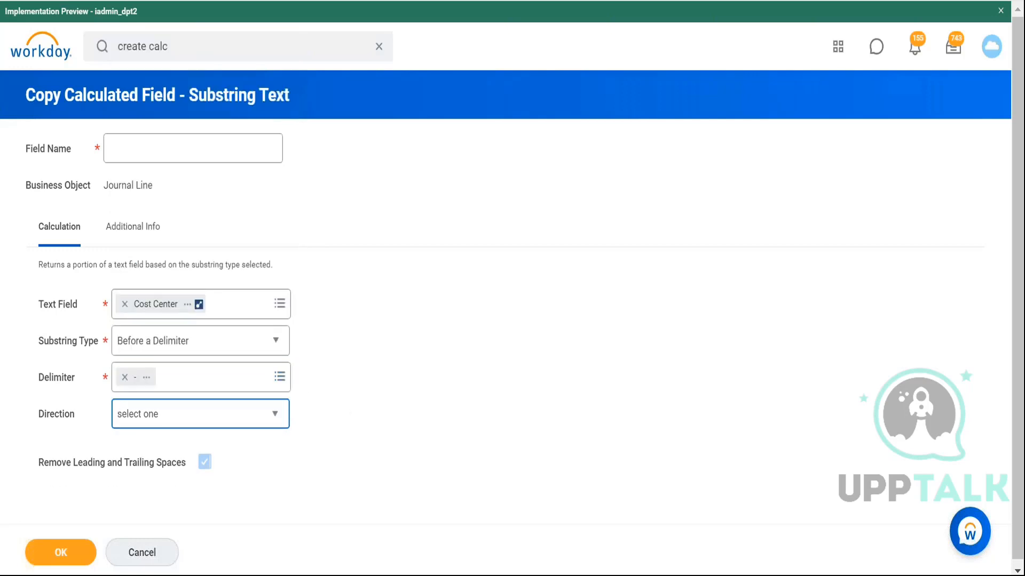
left_click(277, 420)
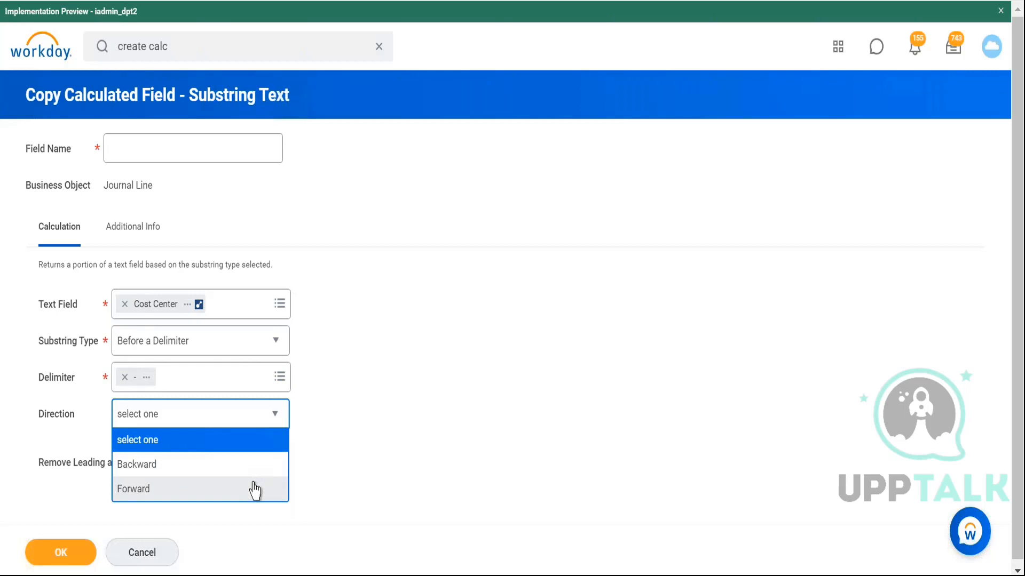
key("alt+Tab")
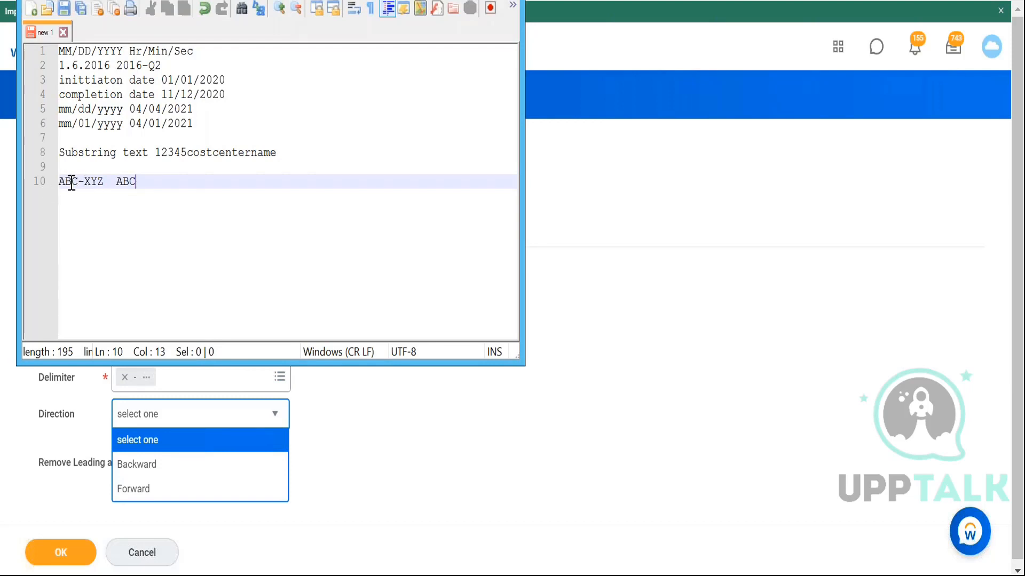
key("alt+Tab")
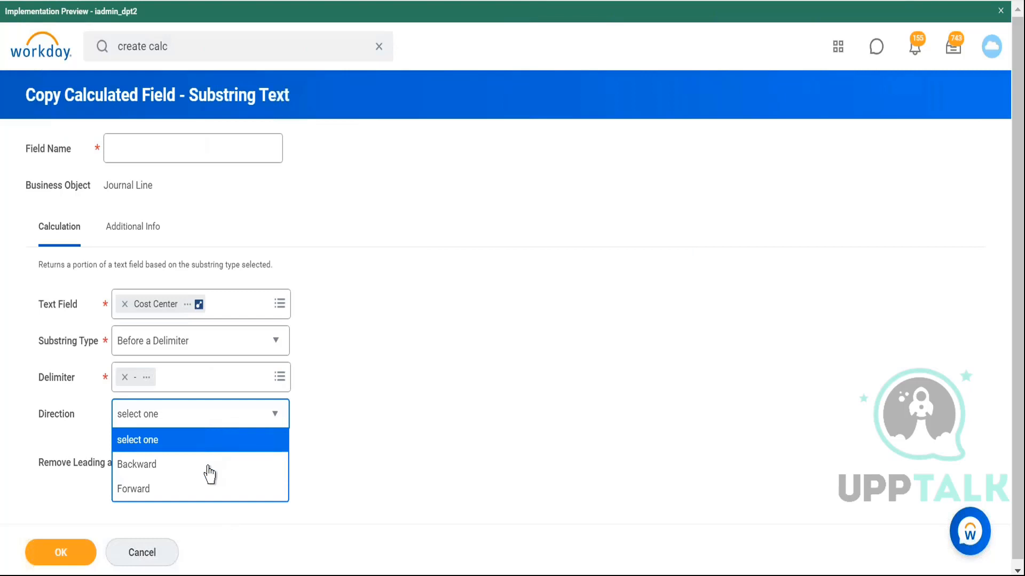
left_click(202, 487)
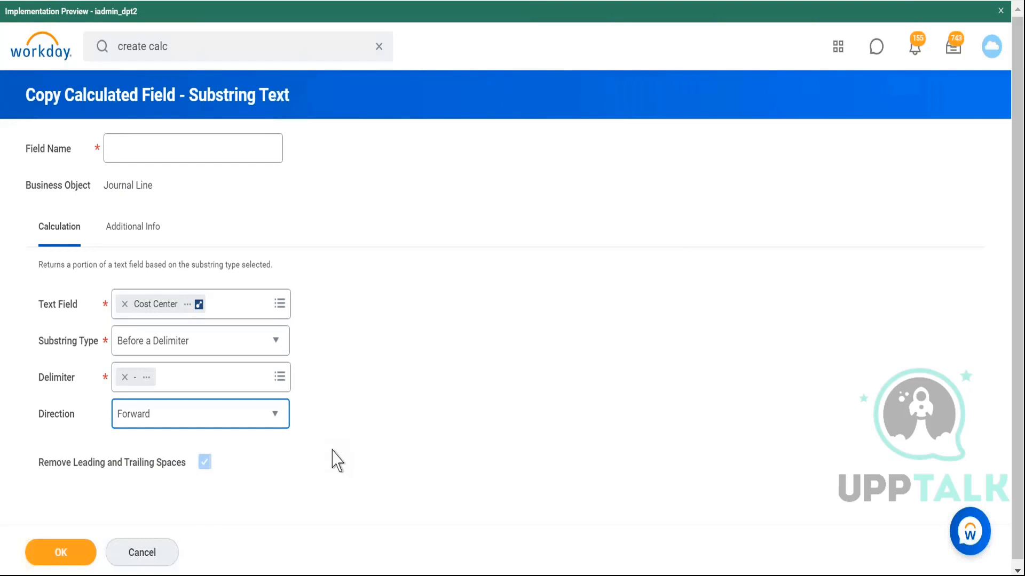
Step: Switch to the notes, add the example "07/04 04" under the ABC-XYZ line, review it and return to Workday
key("alt+Tab")
key("alt+Tab")
left_click(277, 575)
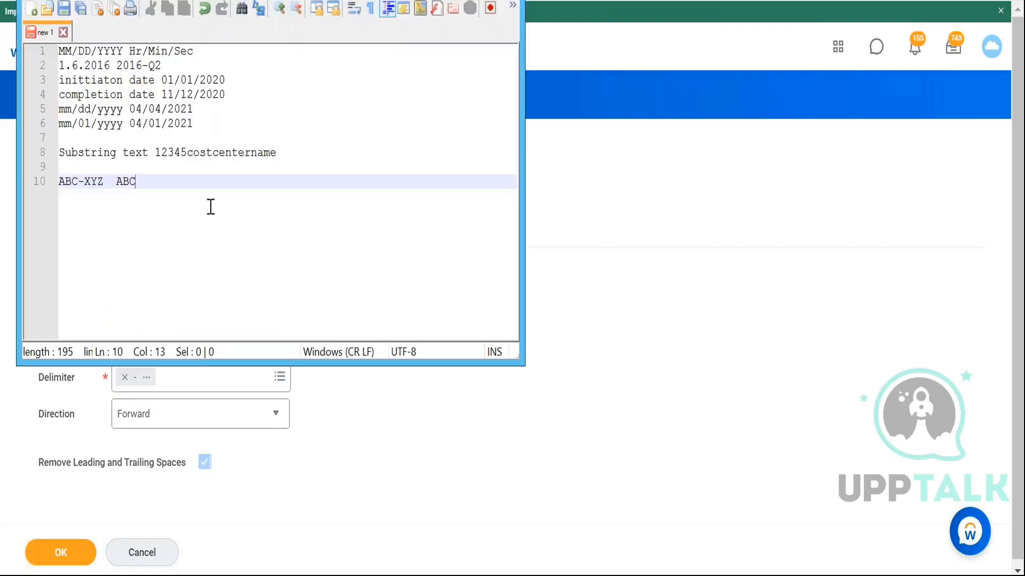
key("Return")
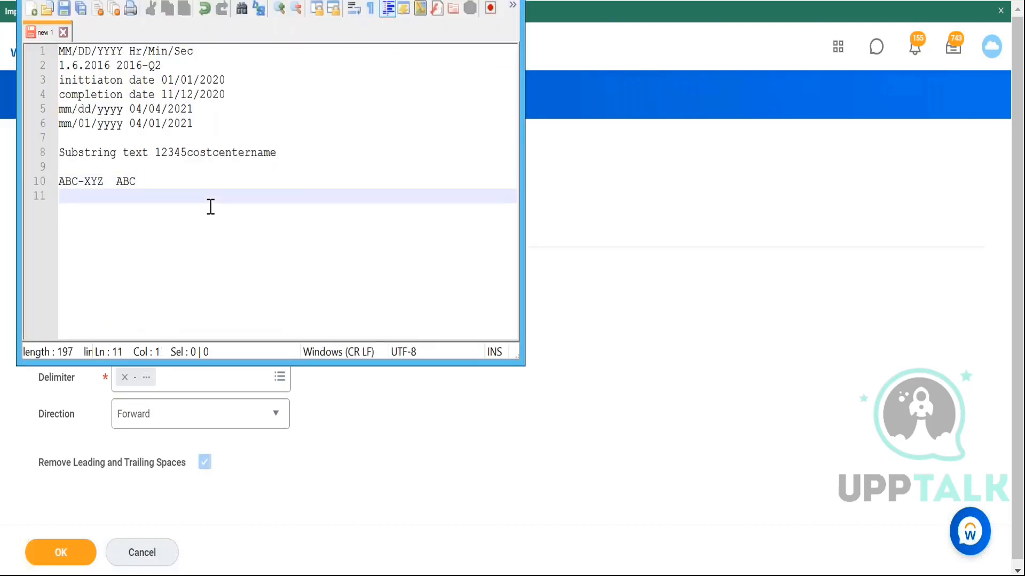
type("07/04 04")
left_click(460, 0)
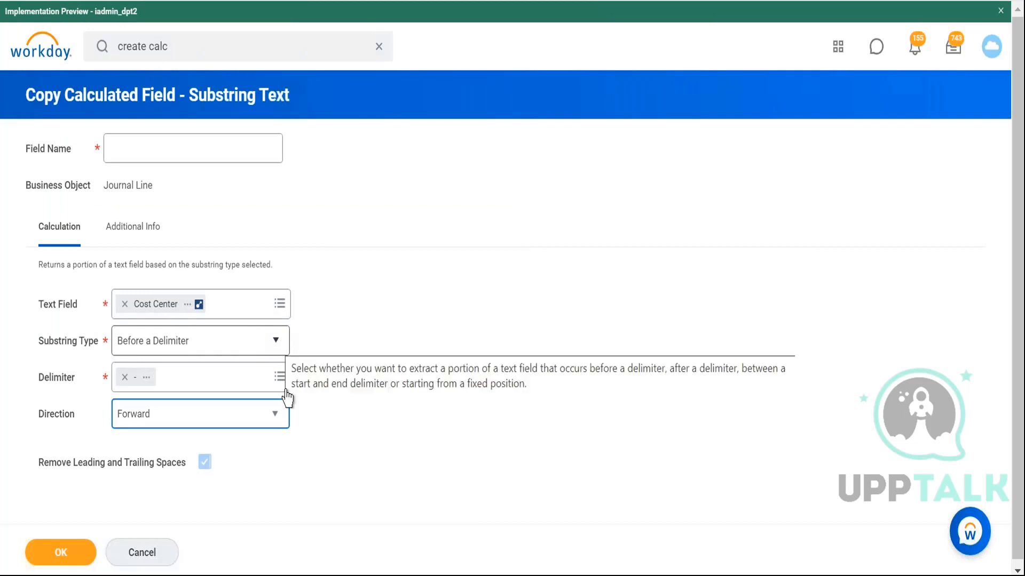
key("alt+Tab")
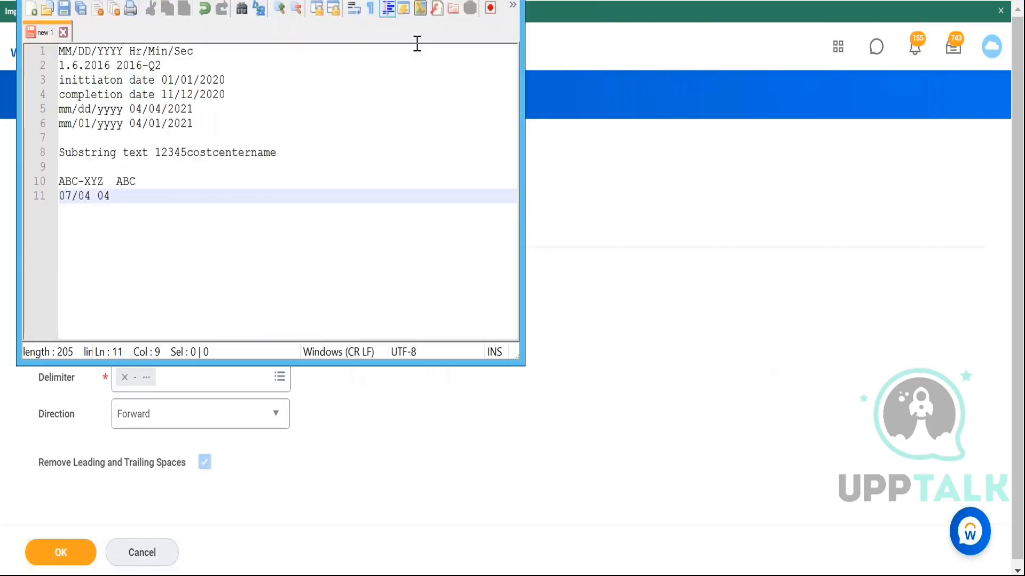
left_click(544, 0)
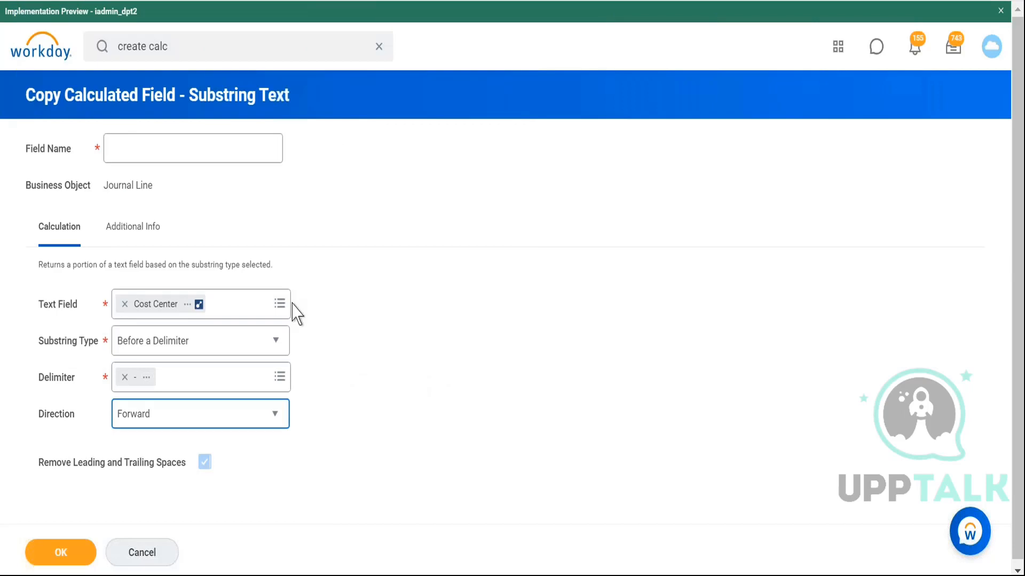
Step: Set the copied field's Substring Type to After a Delimiter and its Delimiter to the "/" text value from the Global Fields
left_click(276, 342)
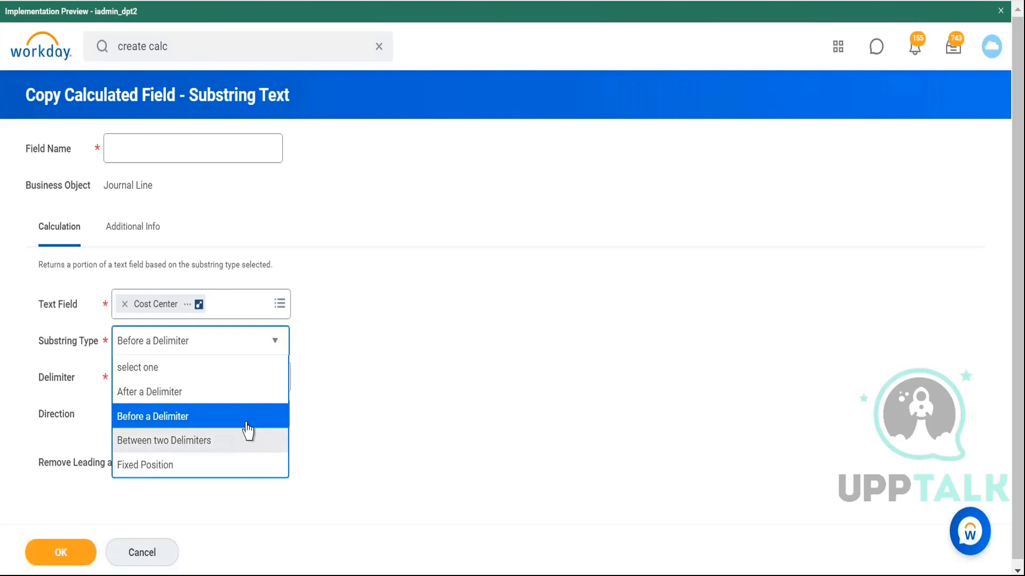
left_click(248, 390)
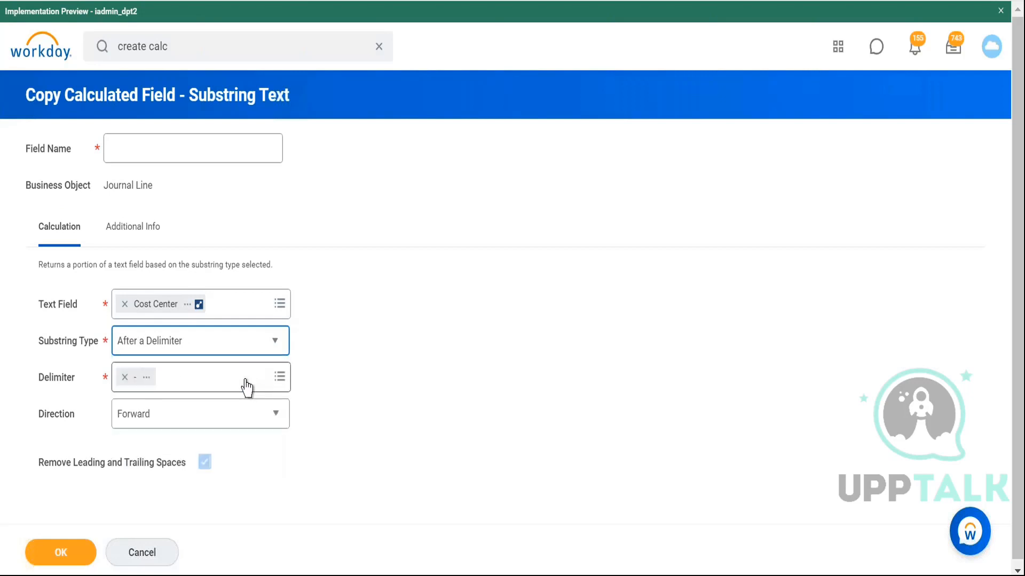
left_click(228, 388)
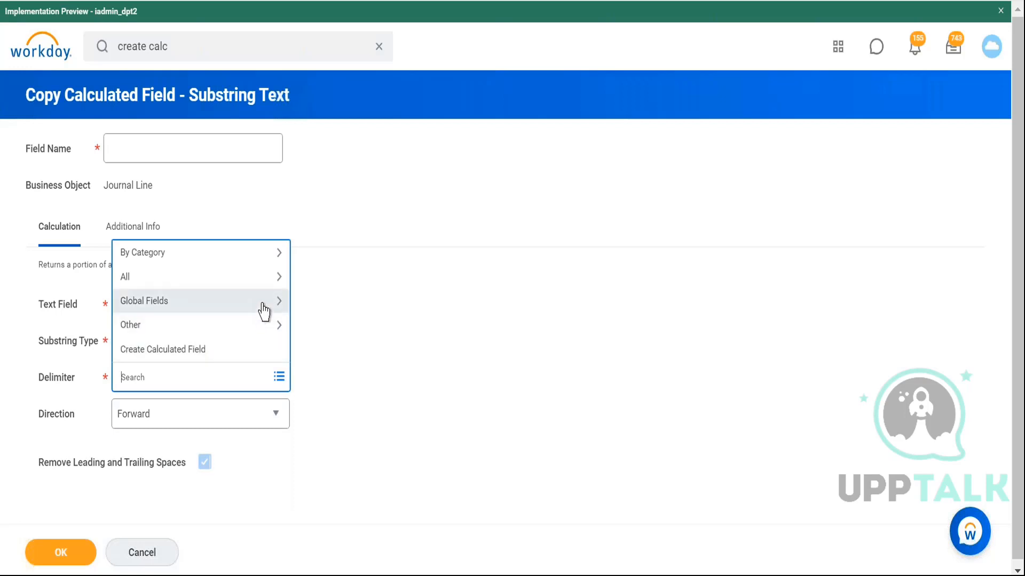
left_click(229, 315)
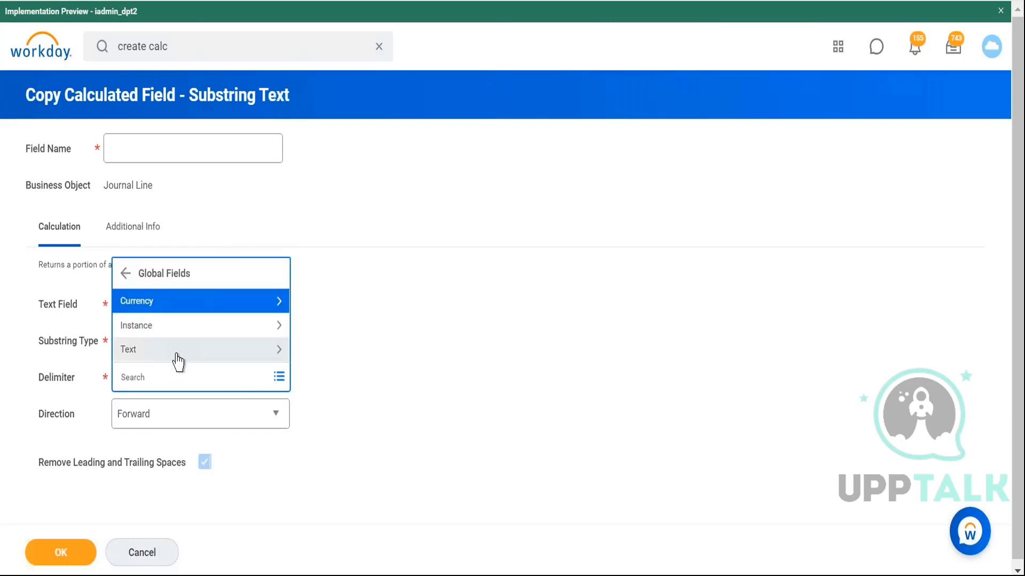
left_click(238, 352)
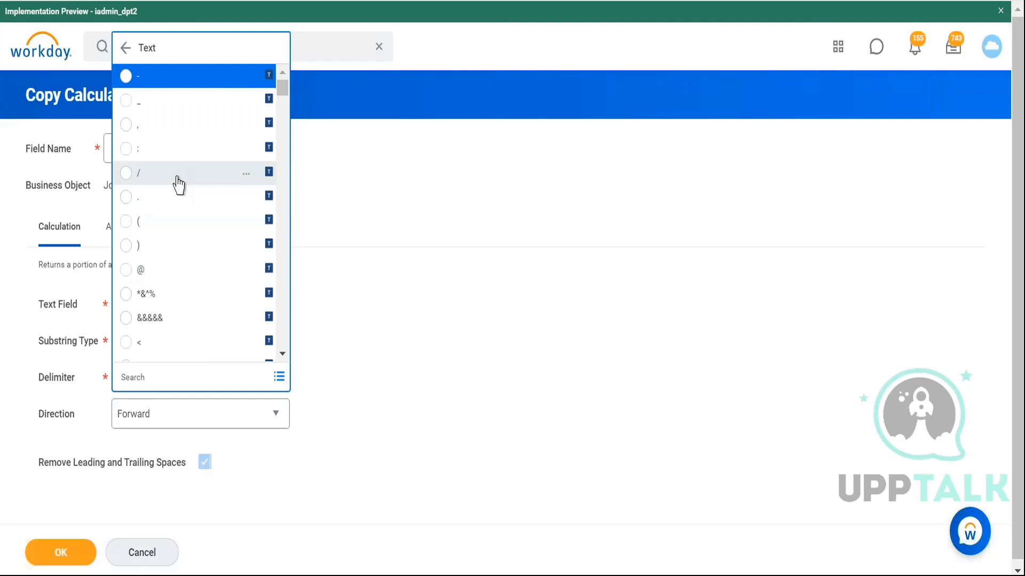
left_click(178, 184)
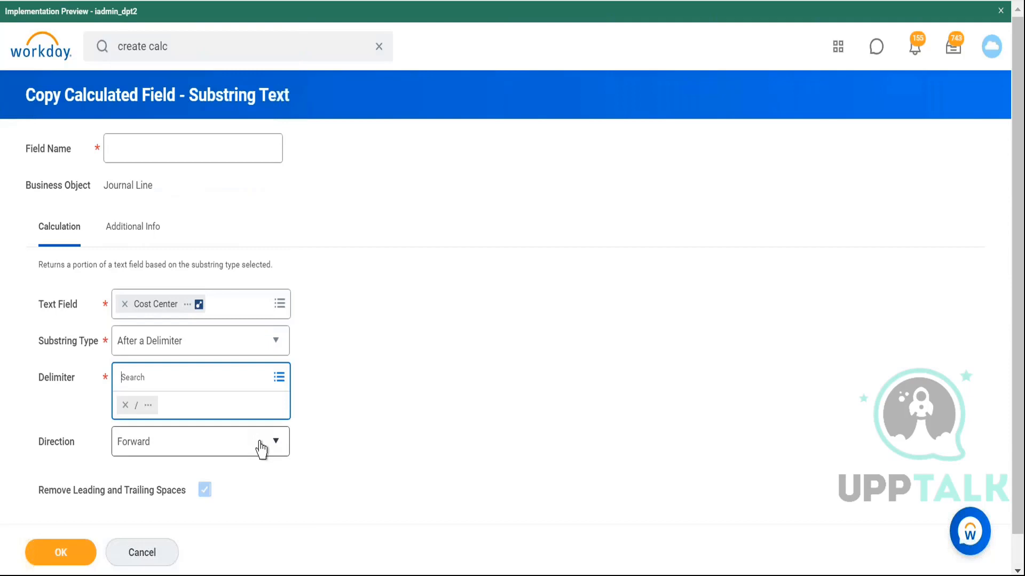
Step: Switch to the notes to check the "07/04 04" example against the delimiter settings, and return to Workday
mouse_move(262, 450)
key("alt+Tab")
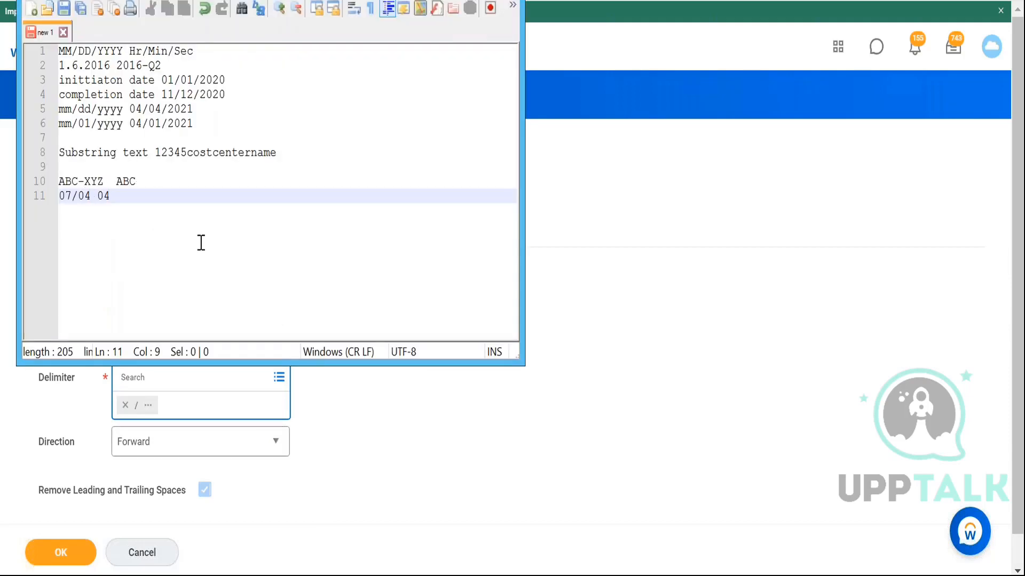
key("alt+Tab")
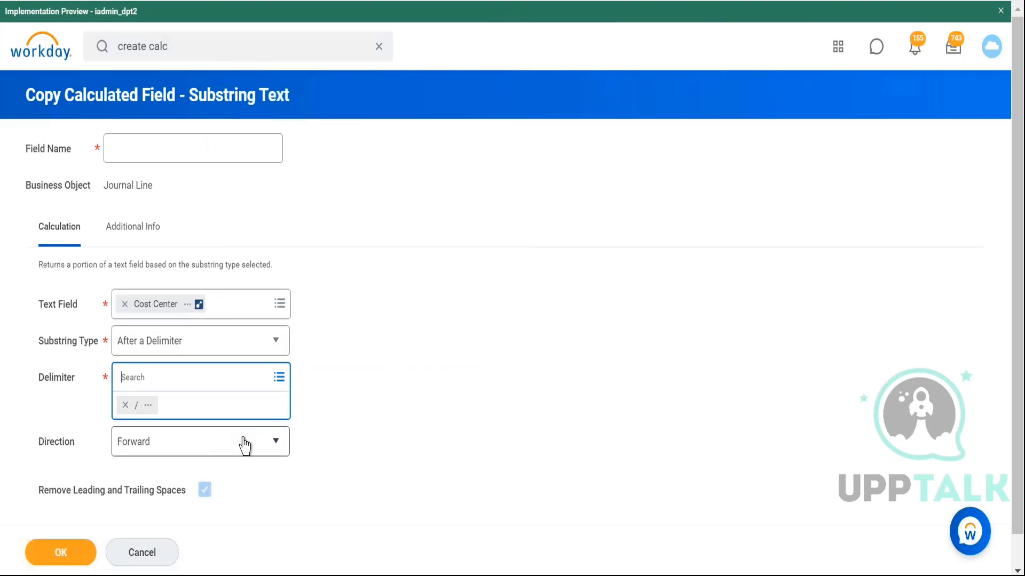
mouse_move(246, 445)
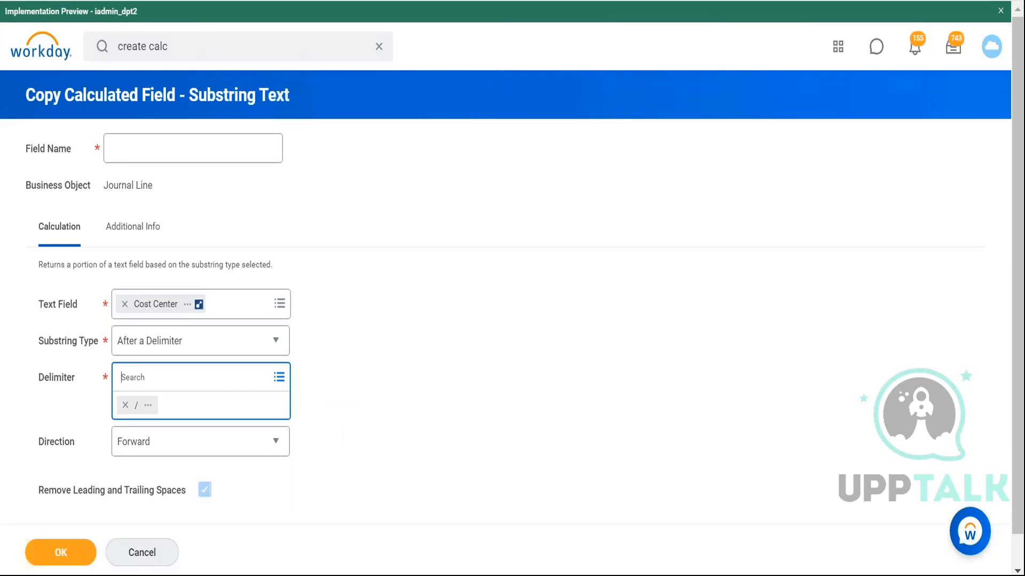
Step: Switch to the notes, add the example "ABC-[XYZ] XYZ" on a new line under "07/04 04", and return to Workday
key("alt+Tab")
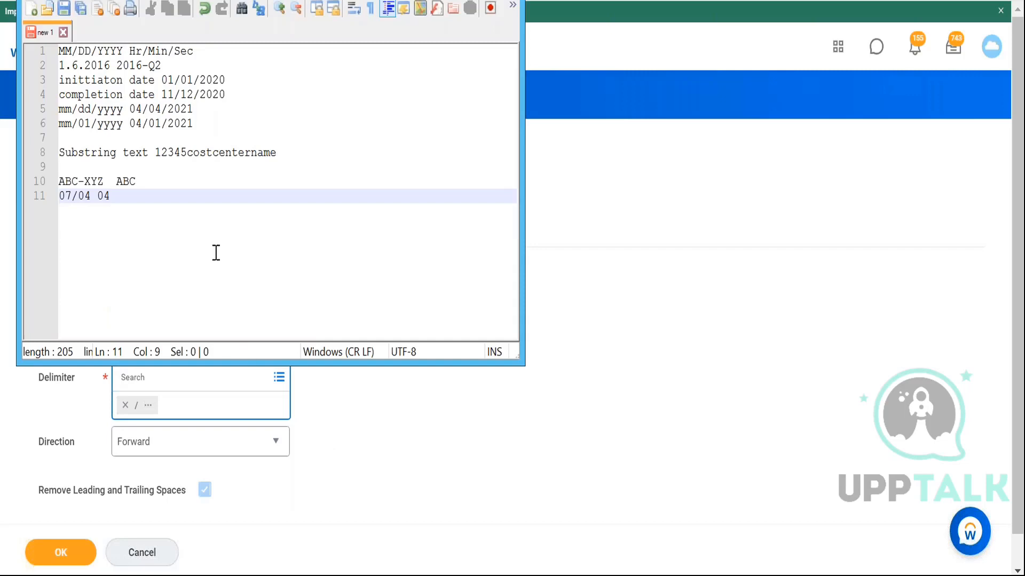
key("Return")
type("A")
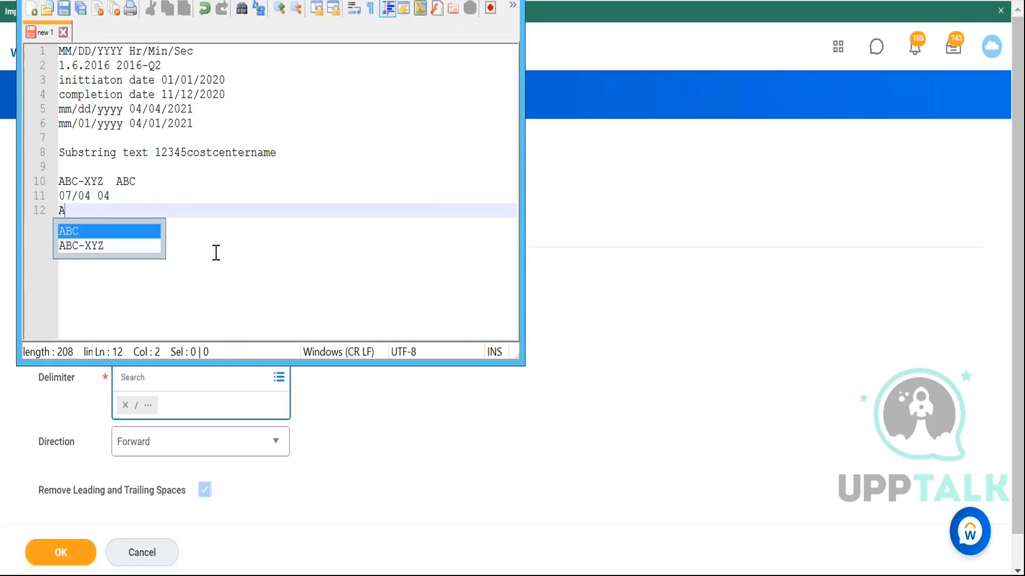
type("BC-")
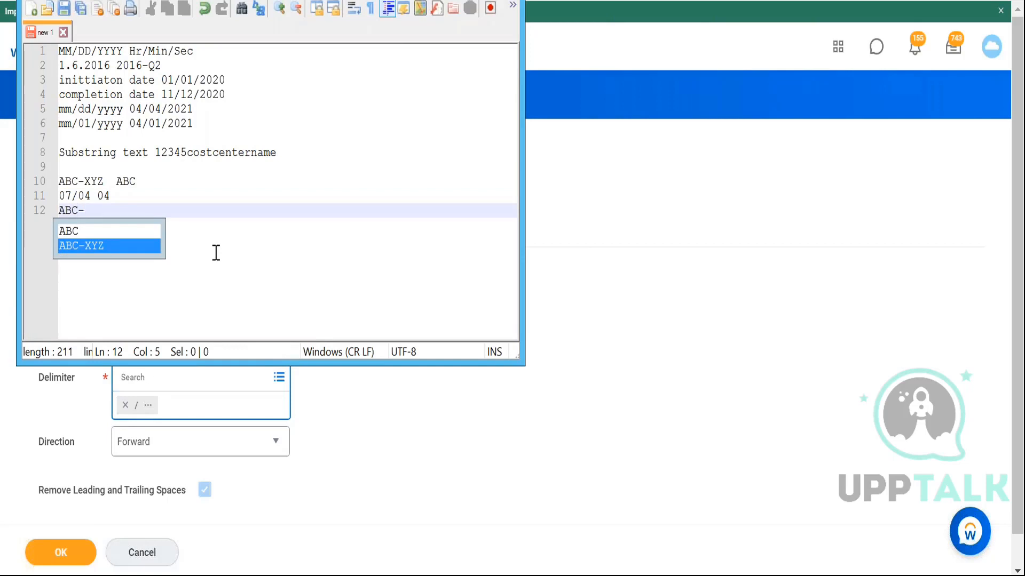
type("[")
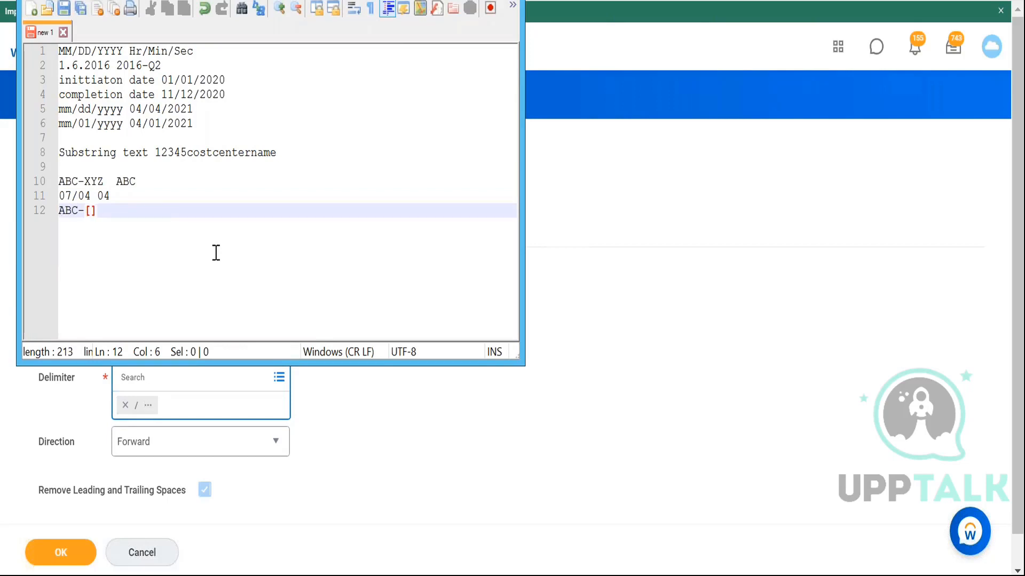
type("XYZ")
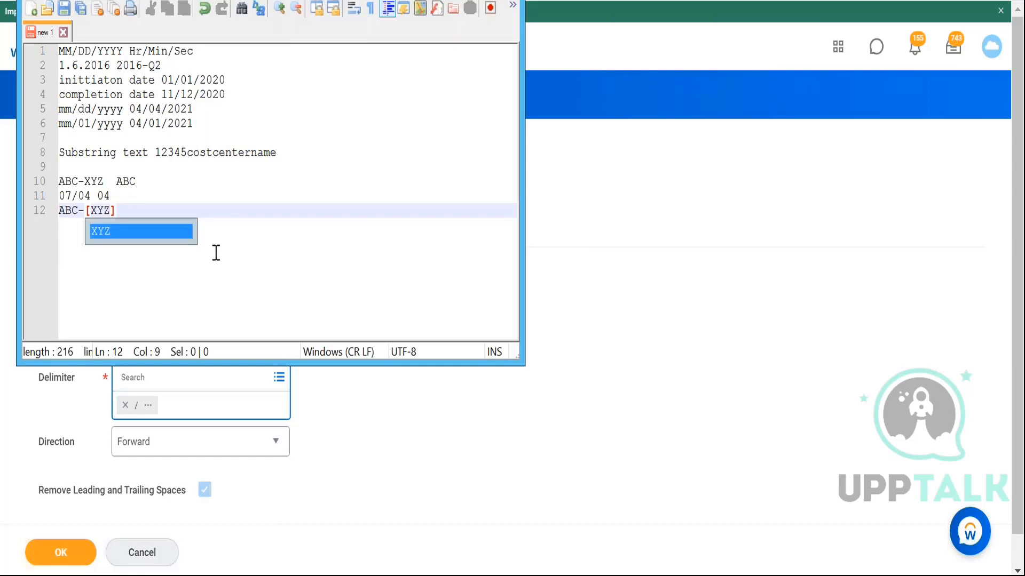
key("Escape")
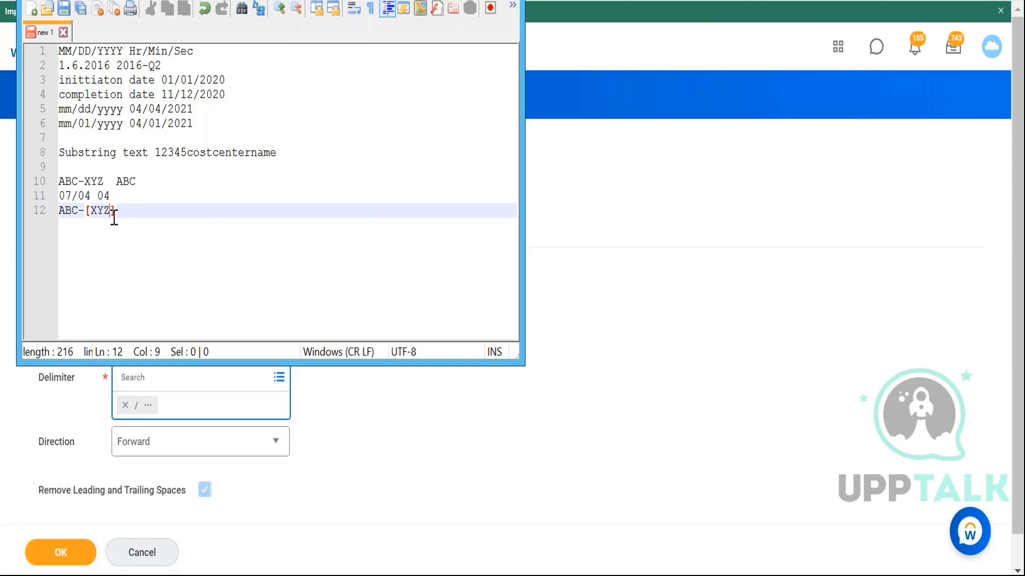
left_click(133, 209)
type("XYZ")
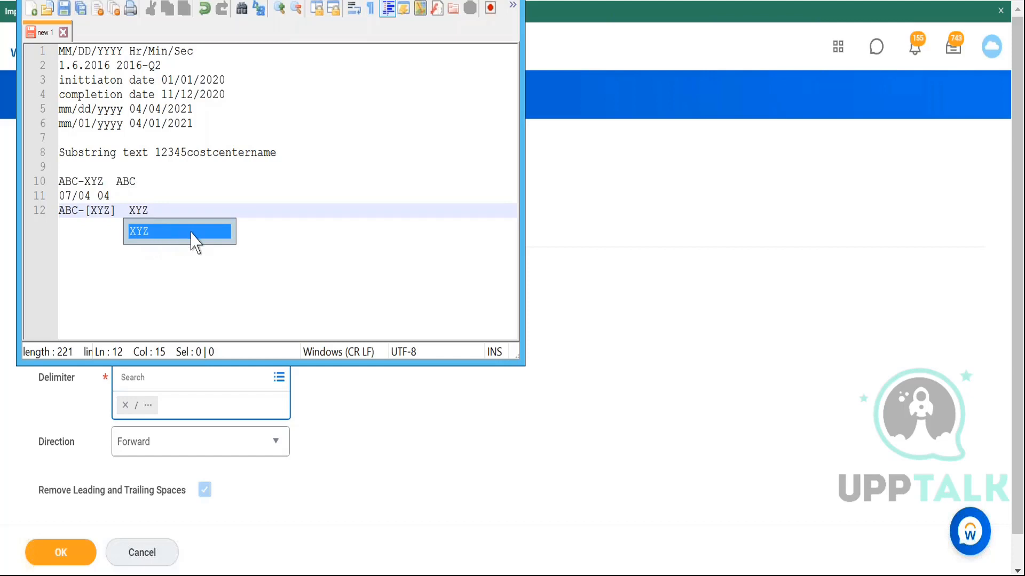
left_click(298, 291)
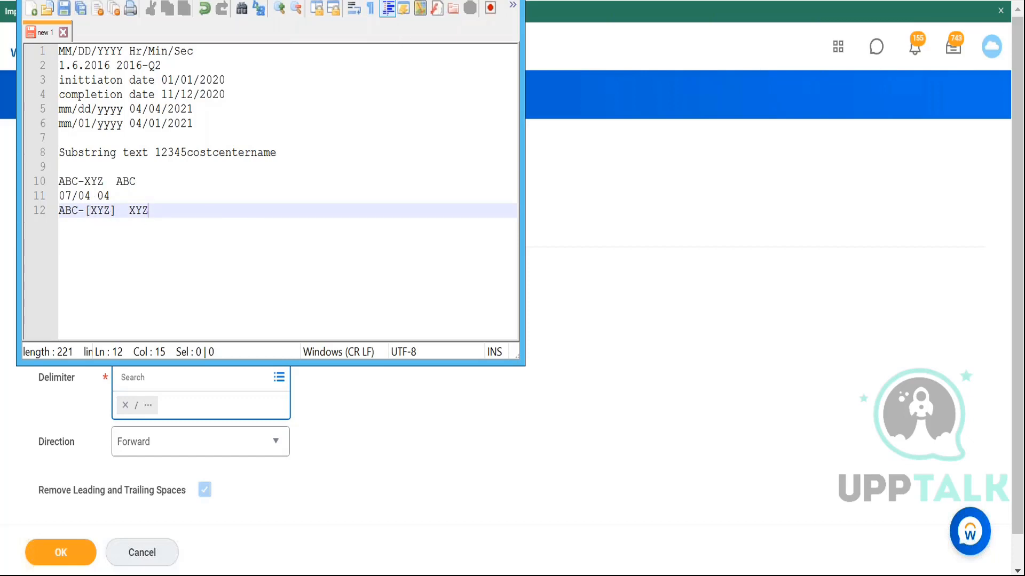
left_click(456, 1)
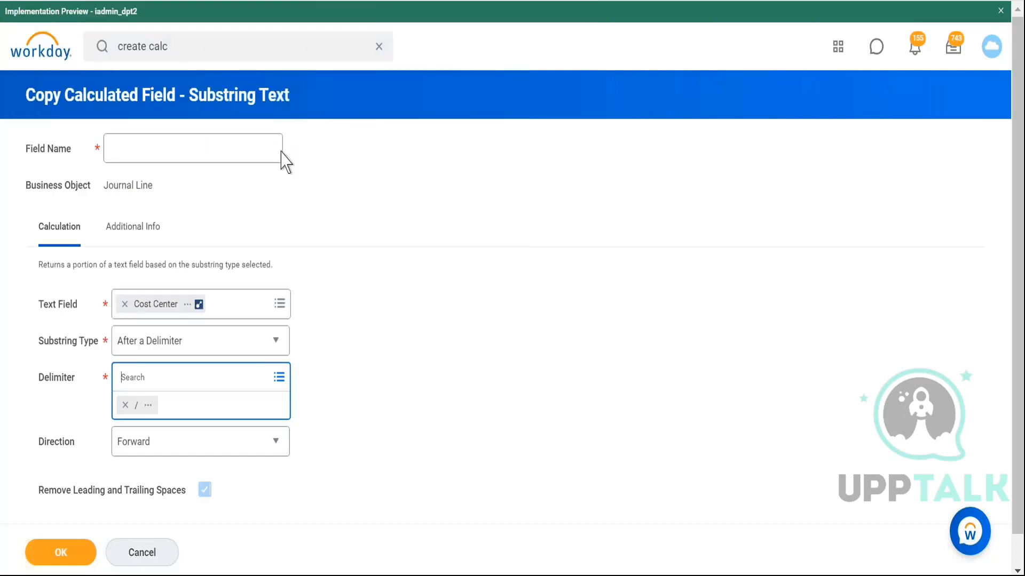
Step: Set the Substring Type to Between two Delimiters and check the ABC-[XYZ] example in the notes
left_click(264, 343)
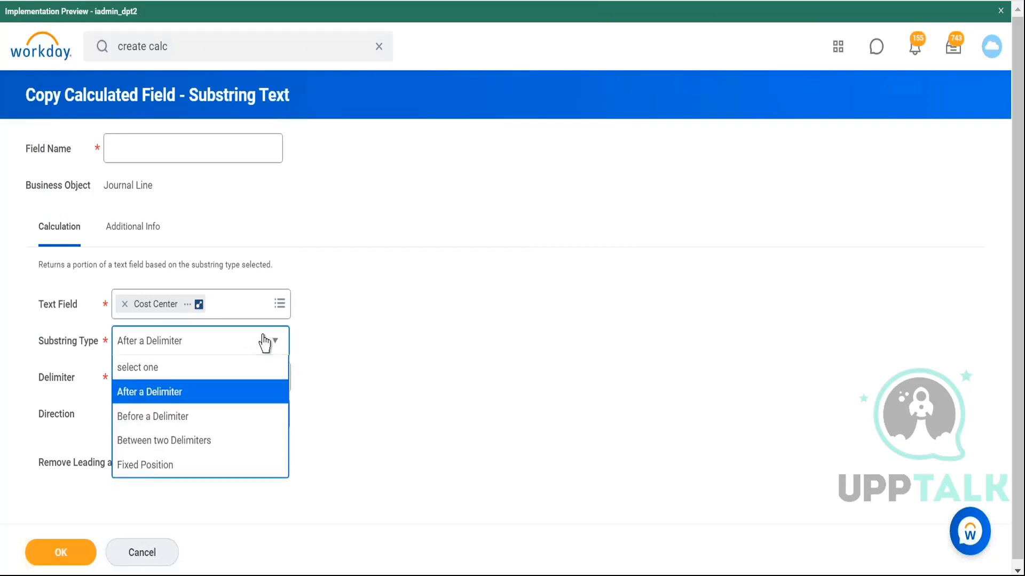
left_click(226, 446)
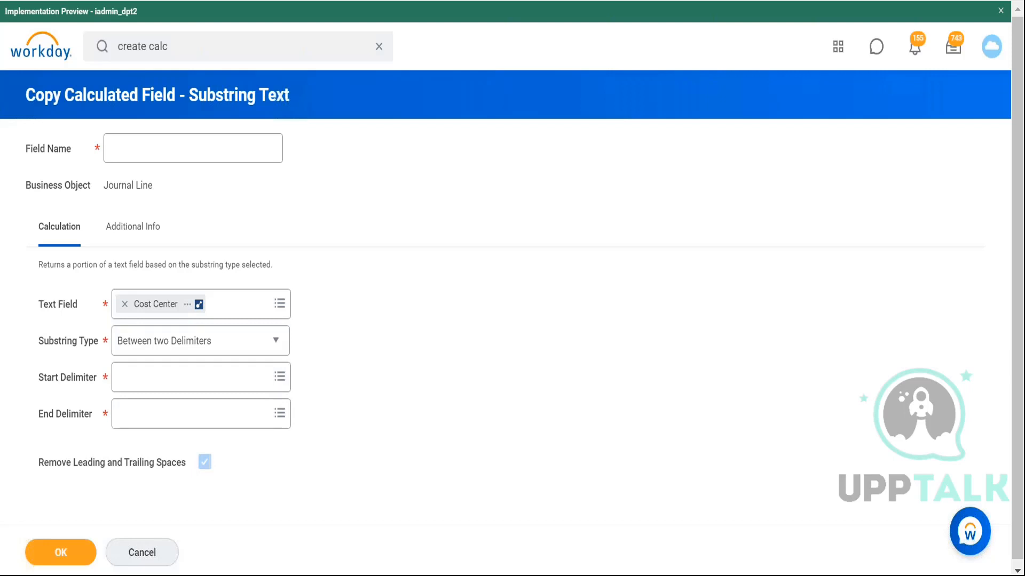
key("alt+Tab")
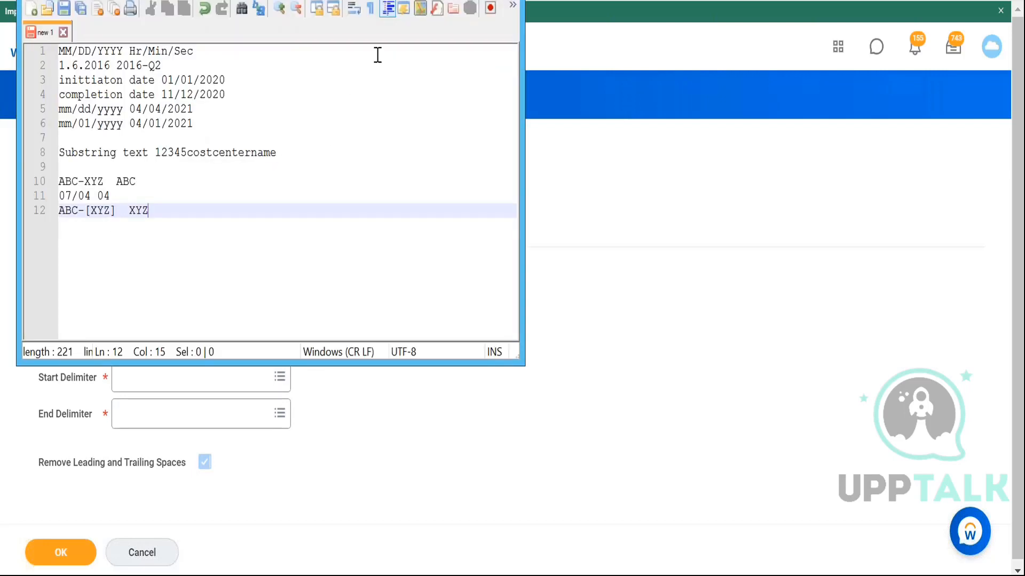
key("alt+Tab")
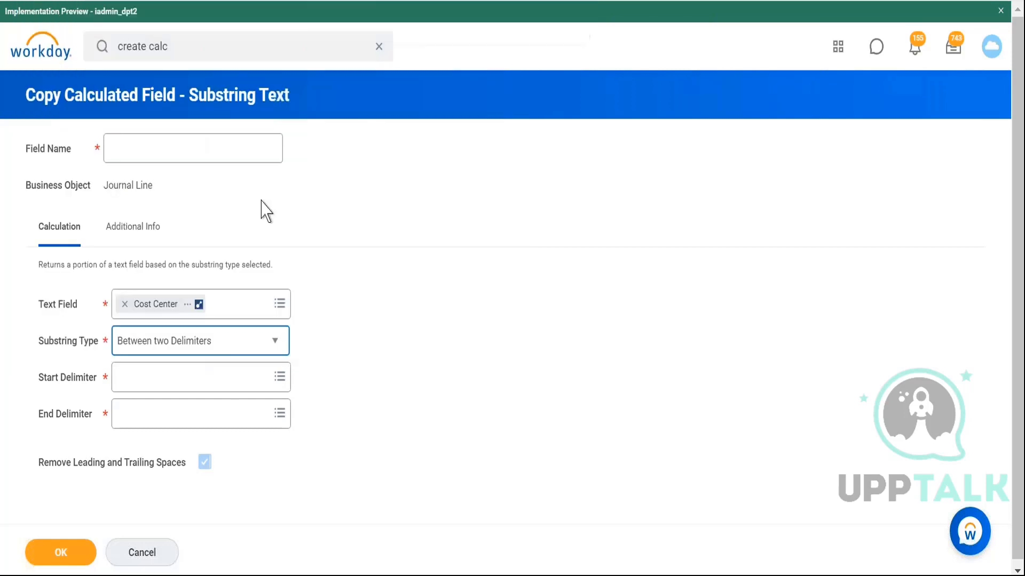
Step: Look for an opening square bracket to use as the Start Delimiter, browsing the Global Fields text values and searching for it
left_click(228, 388)
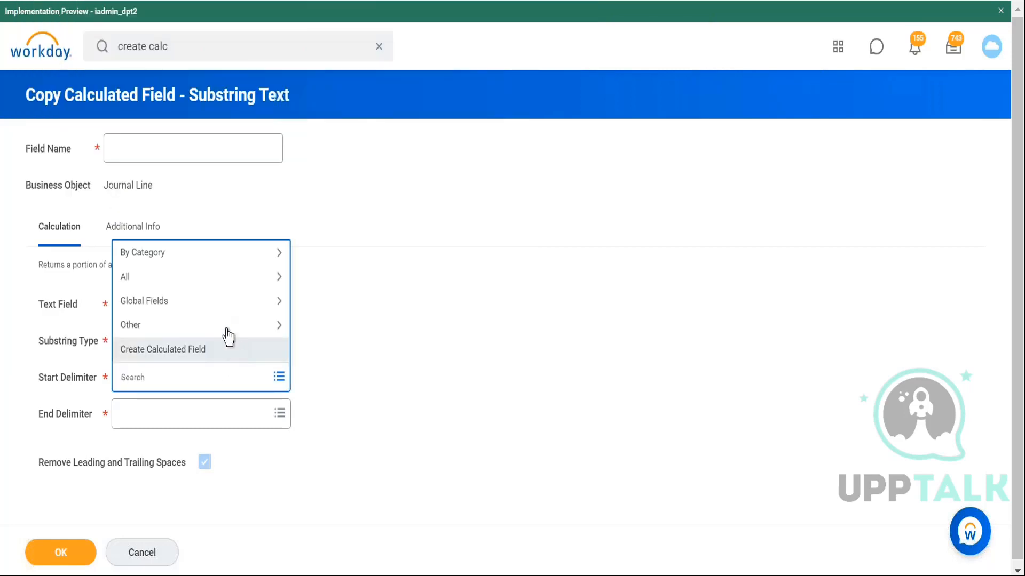
left_click(212, 300)
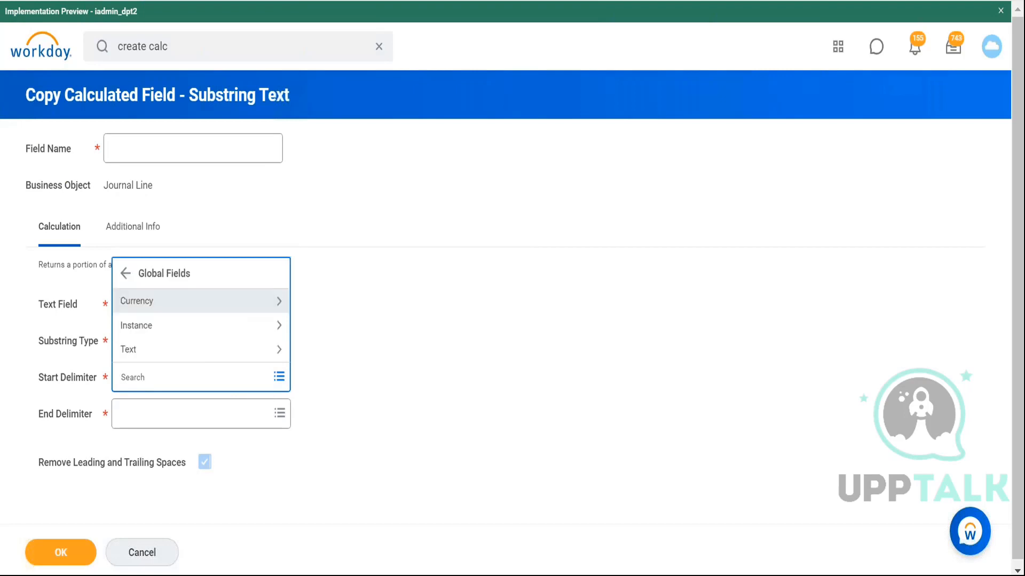
left_click(207, 350)
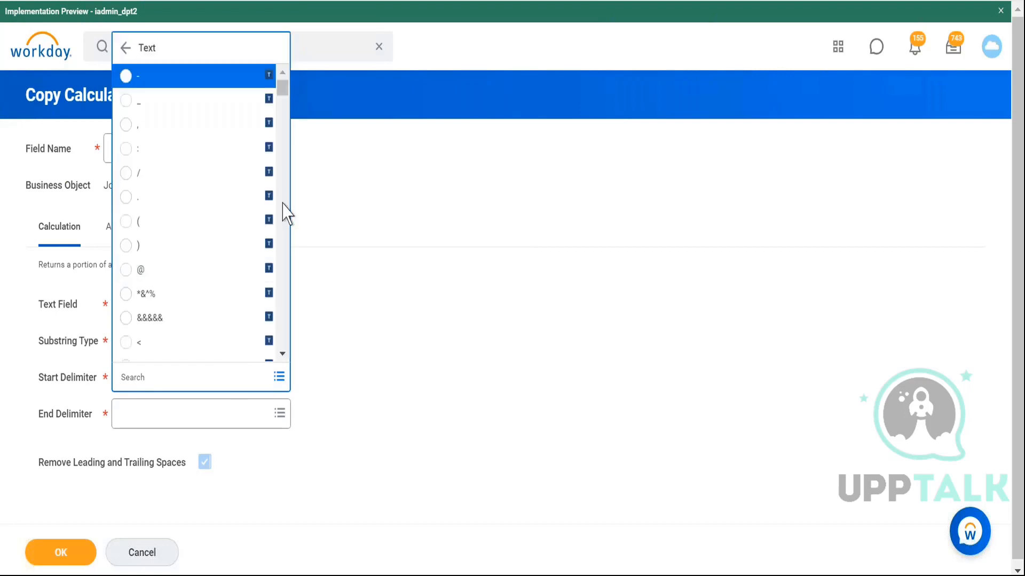
left_click(283, 354)
left_click(285, 356)
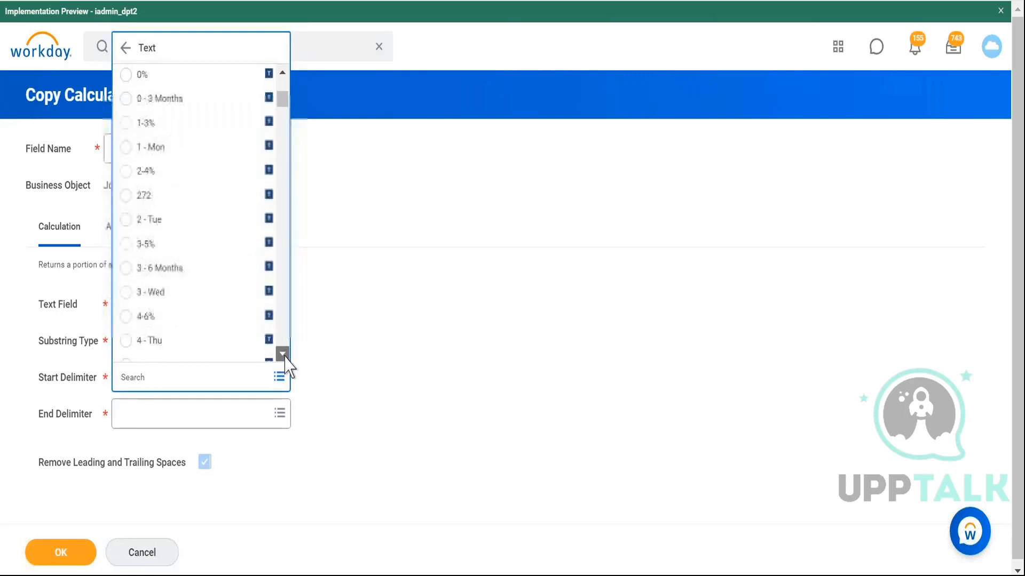
left_click(233, 380)
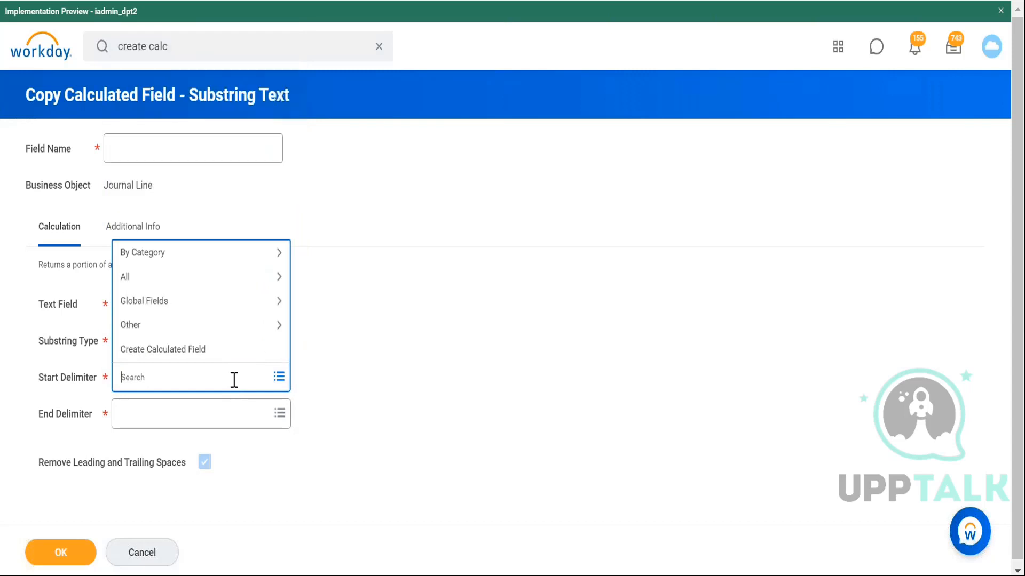
type("(")
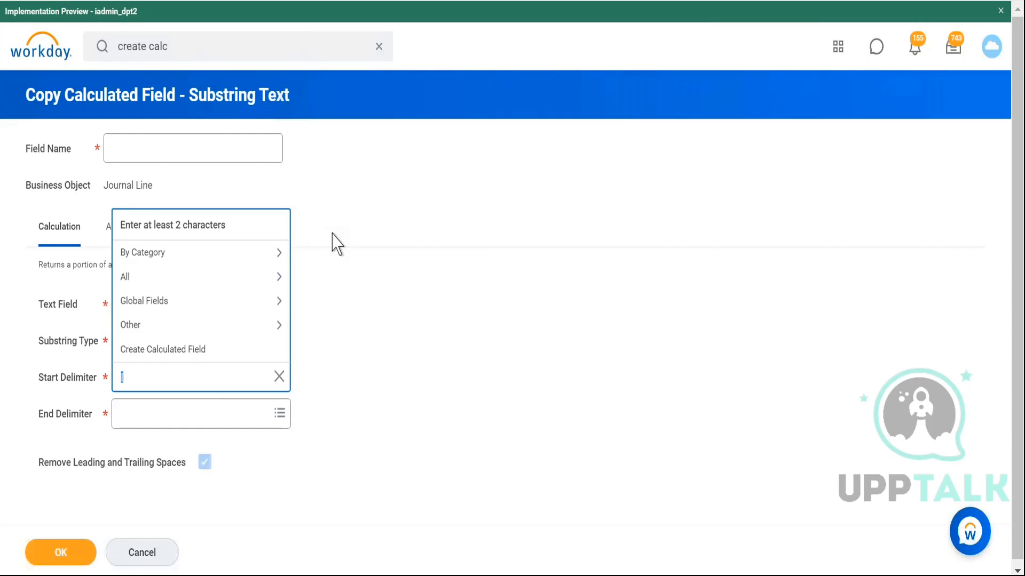
Step: Rerun the "create calc" search, discard the changes to the copied field, and open the Create Calculated Field task
left_click(189, 46)
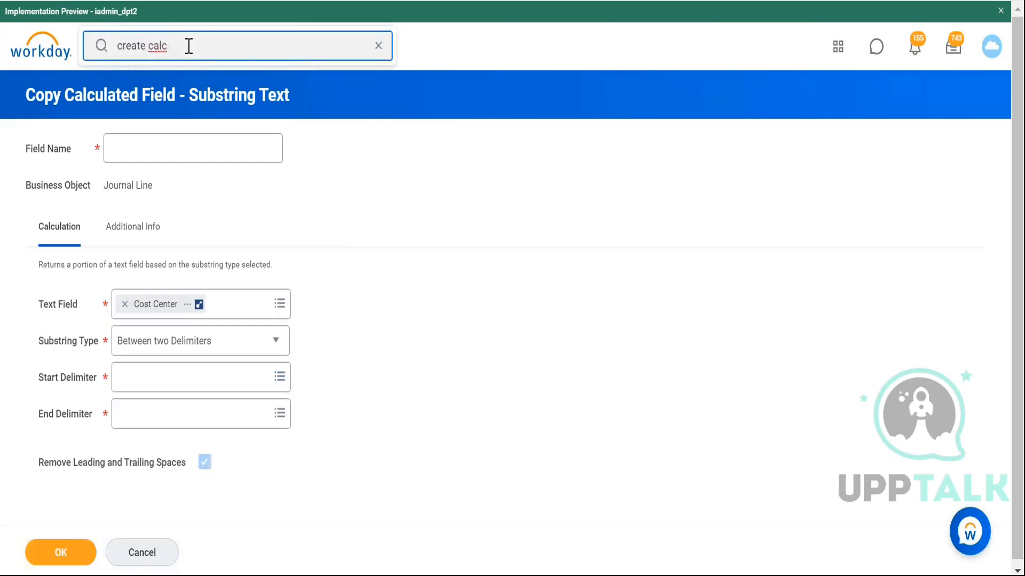
key("Return")
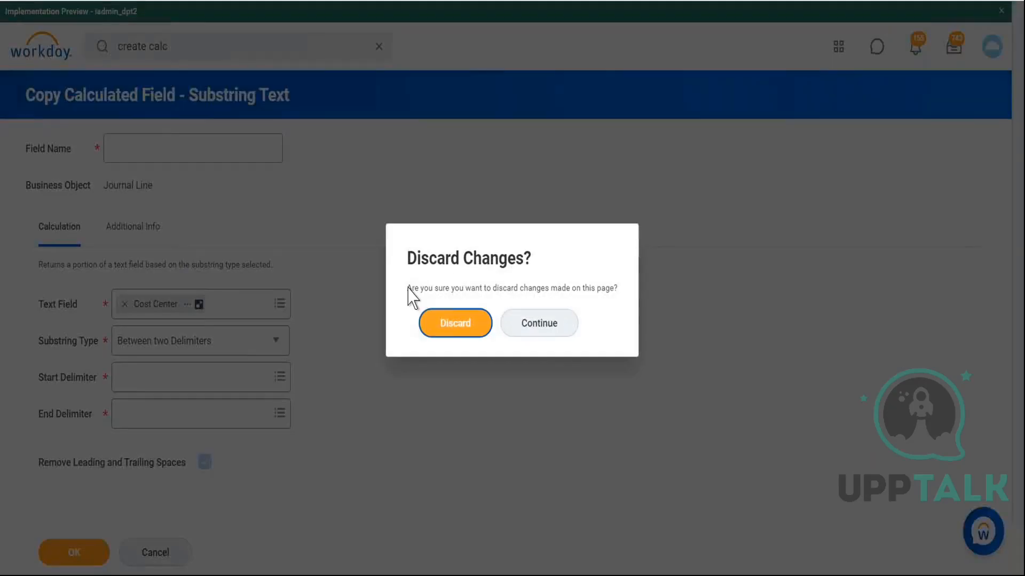
left_click(443, 327)
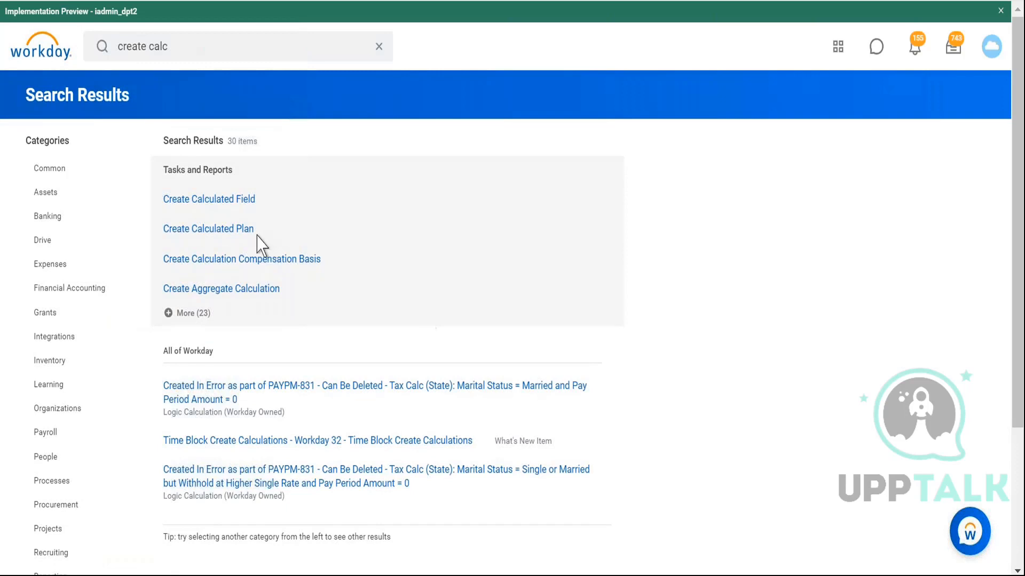
left_click(241, 205)
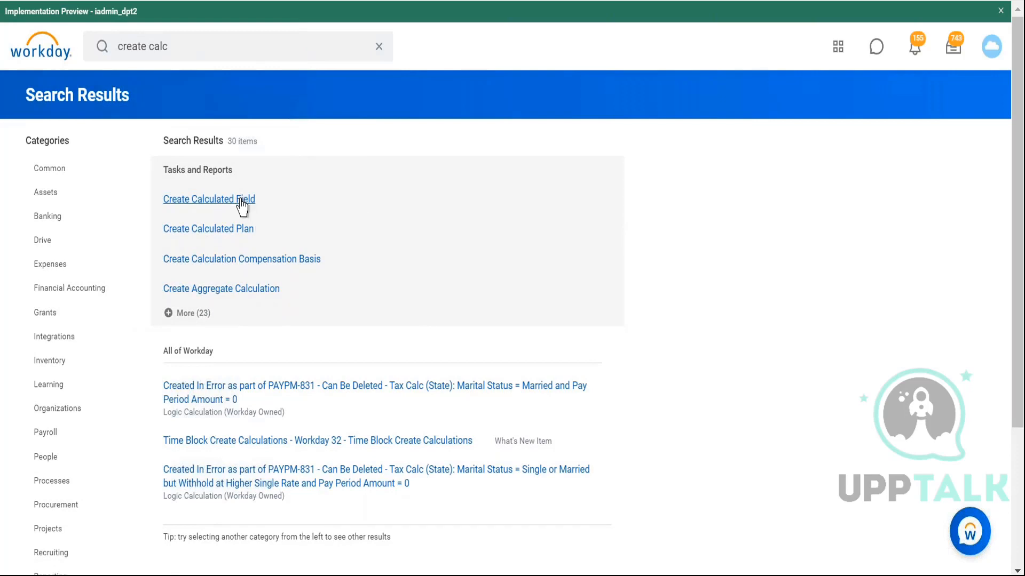
Step: Name the new calculated field "CF square parenthesis text constant" and set its Business Object to Global
left_click(228, 144)
type("CF")
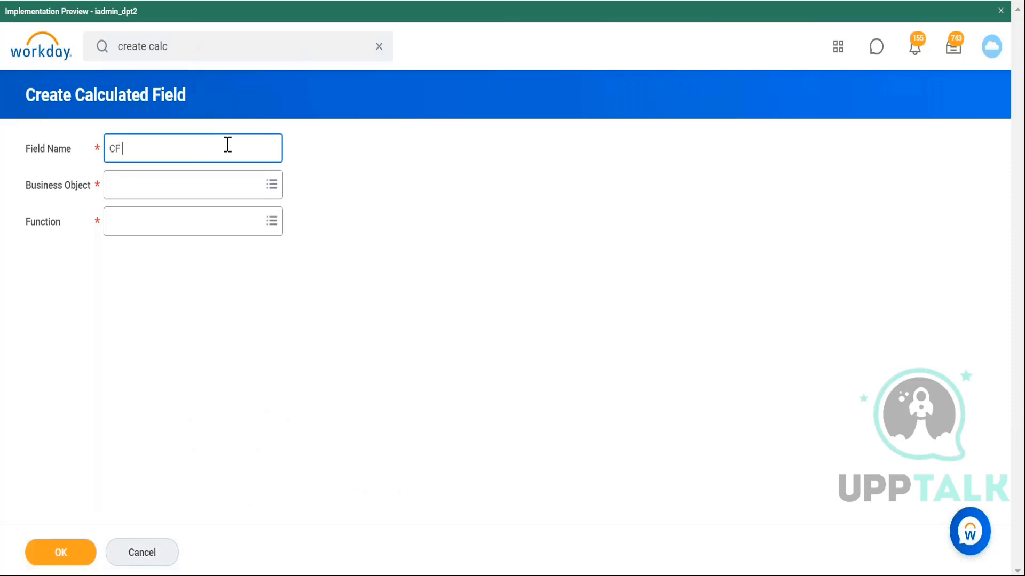
type(" square parenthesis t")
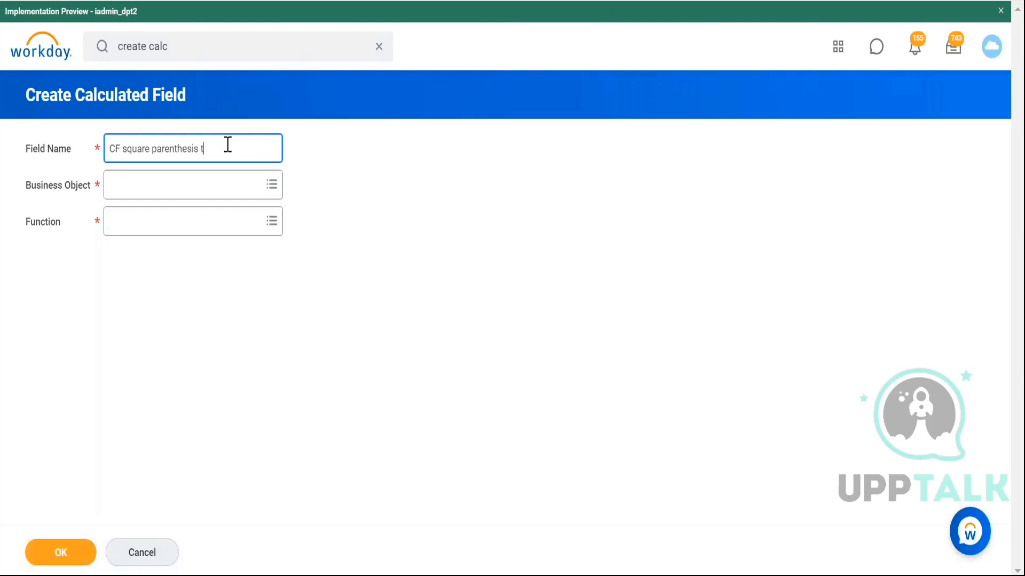
type("ext constant")
left_click(227, 194)
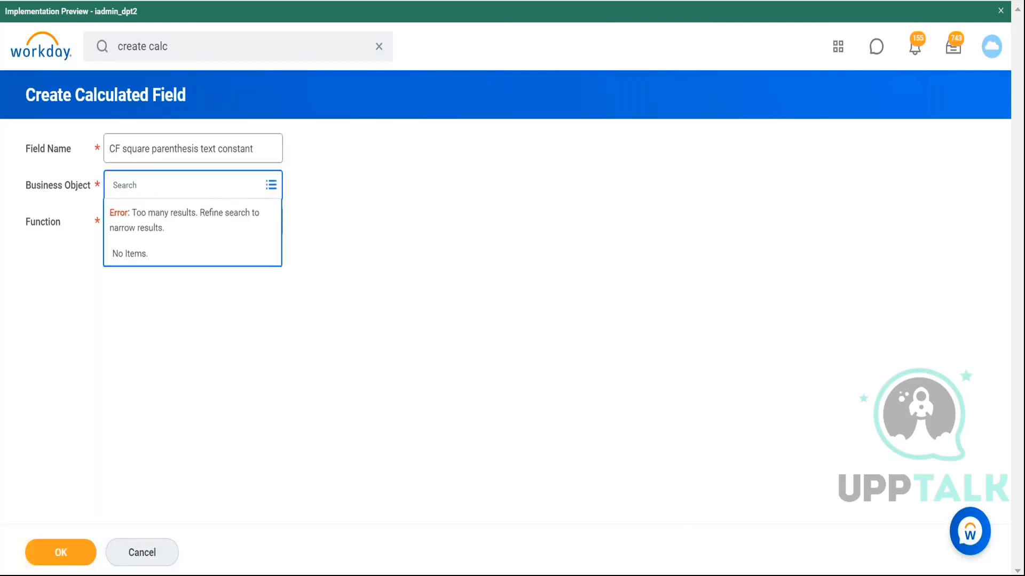
type("global")
key("Return")
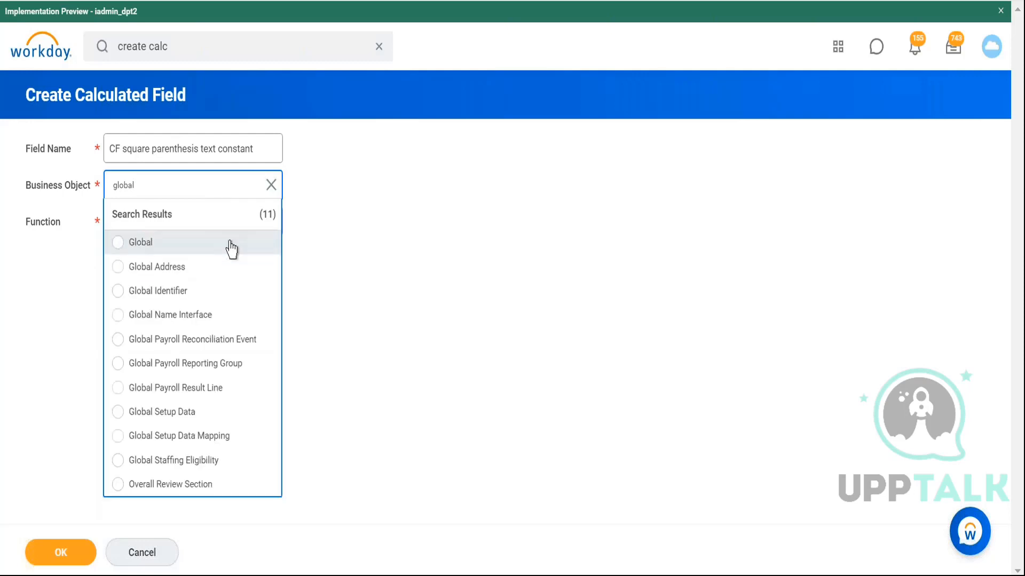
left_click(230, 247)
Step: Set the calculated field's Function to Text Constant
left_click(190, 255)
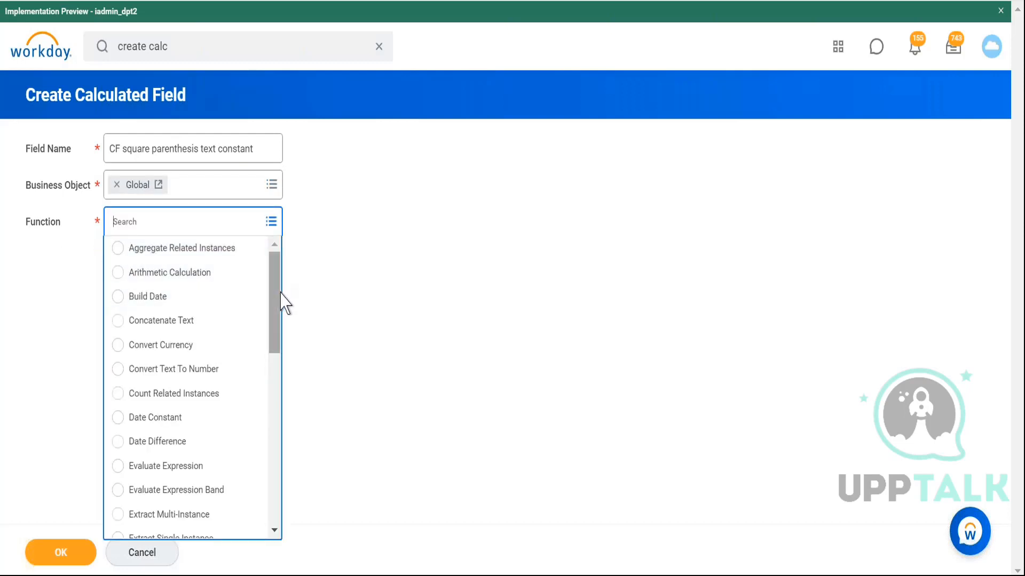
scroll(271, 320, "down", 5)
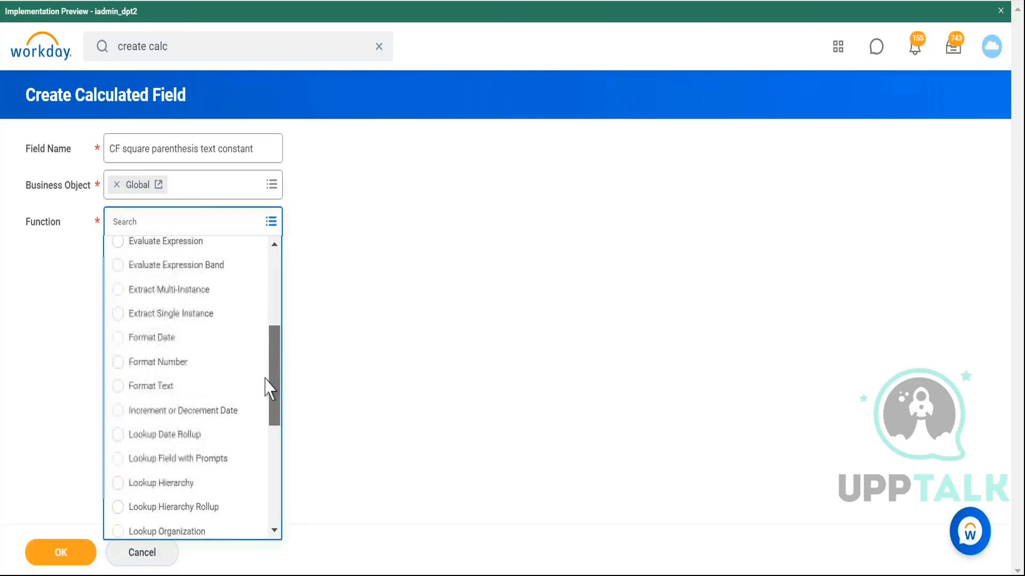
left_click_drag(265, 385, 264, 479)
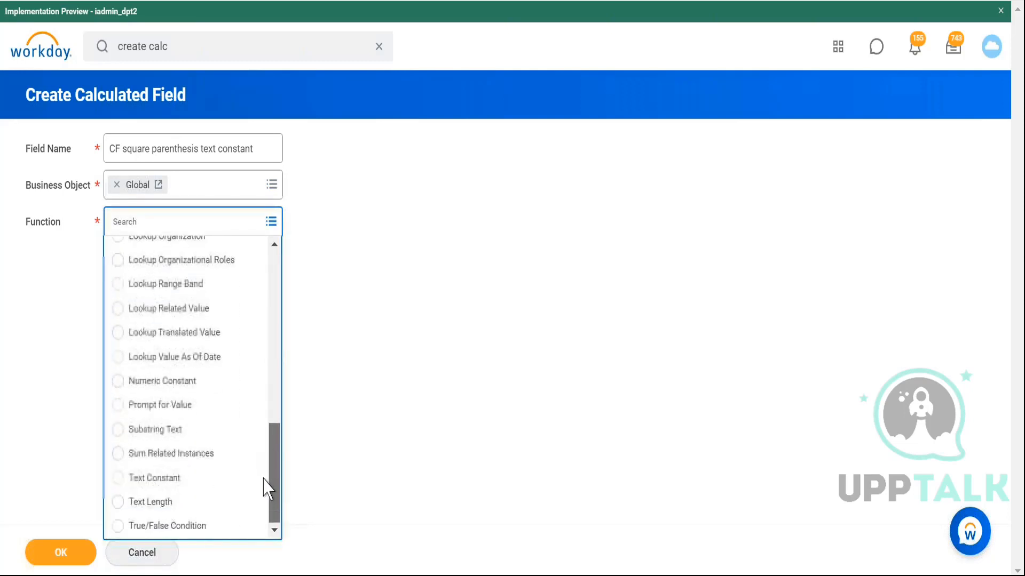
left_click(206, 481)
Step: Change the Field Name to "CF open square parenthesis text constant" and continue to the text constant definition
left_click(122, 149)
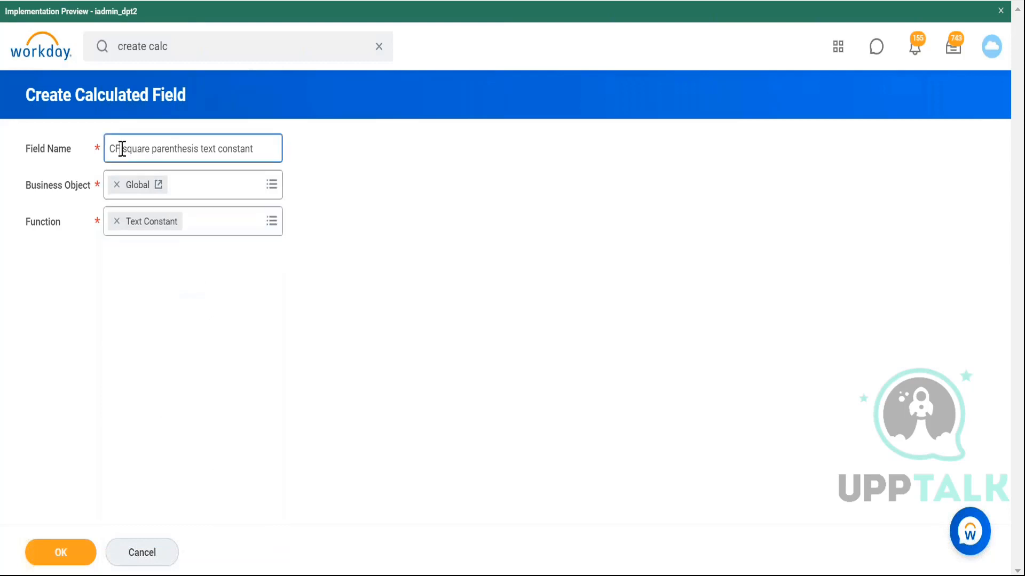
type("op")
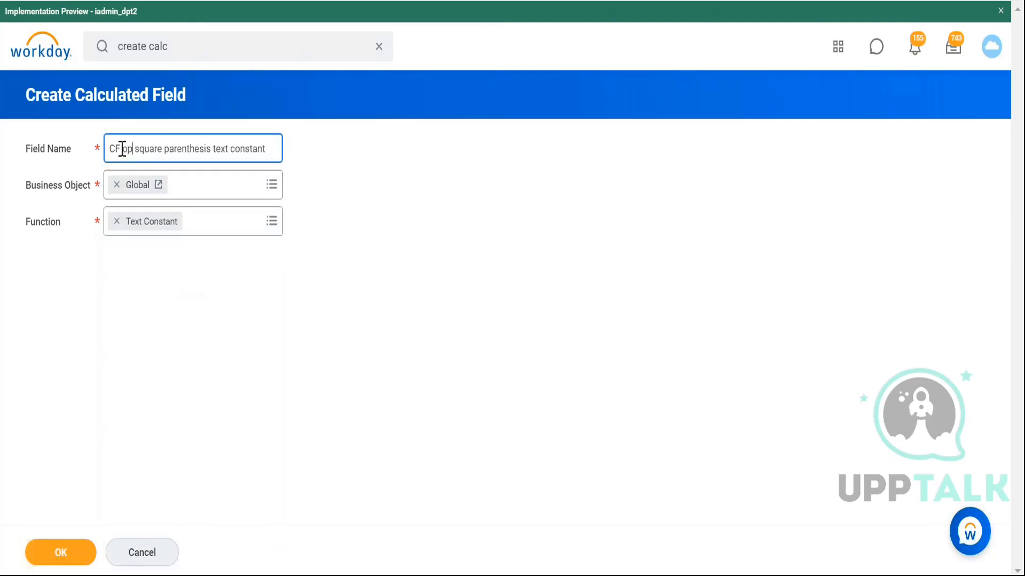
type("en")
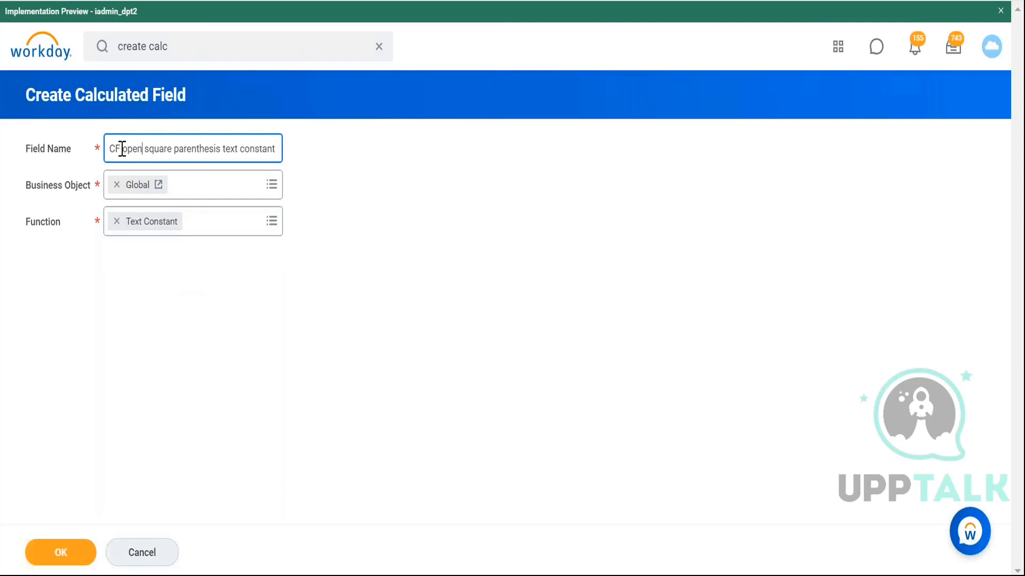
left_click(62, 559)
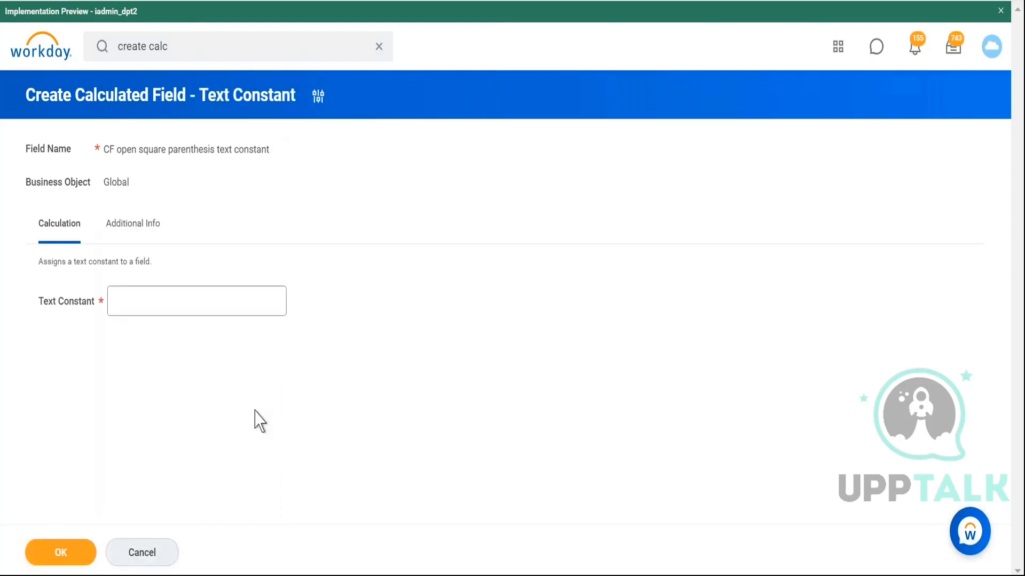
left_click(196, 301)
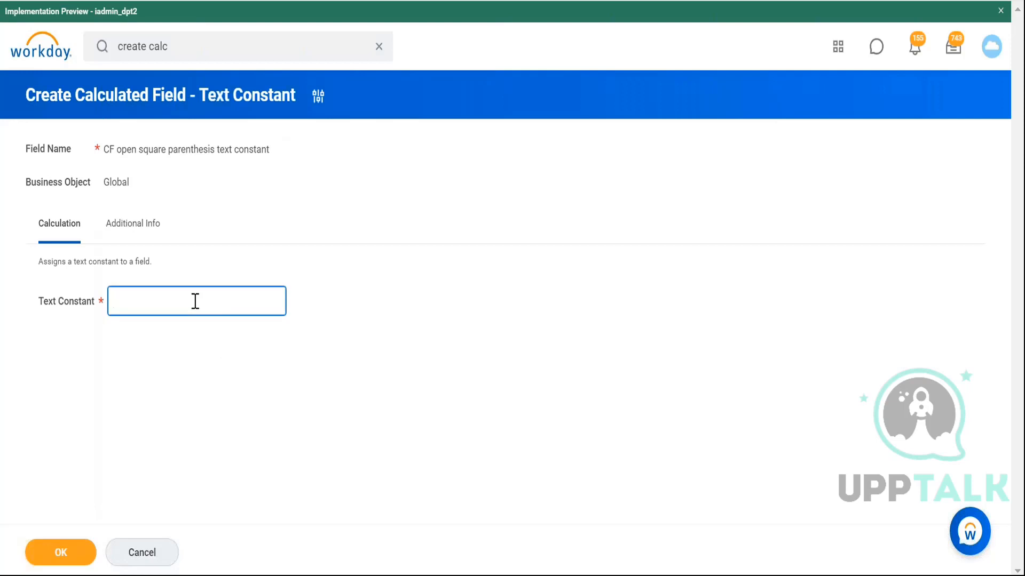
type("[Mango")
key("BackSpace")
key("BackSpace")
key("BackSpace")
key("BackSpace")
key("BackSpace")
type("[4/07")
key("BackSpace")
key("BackSpace")
key("BackSpace")
key("BackSpace")
key("BackSpace")
Step: Save the calculated field with the Text Constant "[" and start creating another calculated field
type("[")
left_click(69, 553)
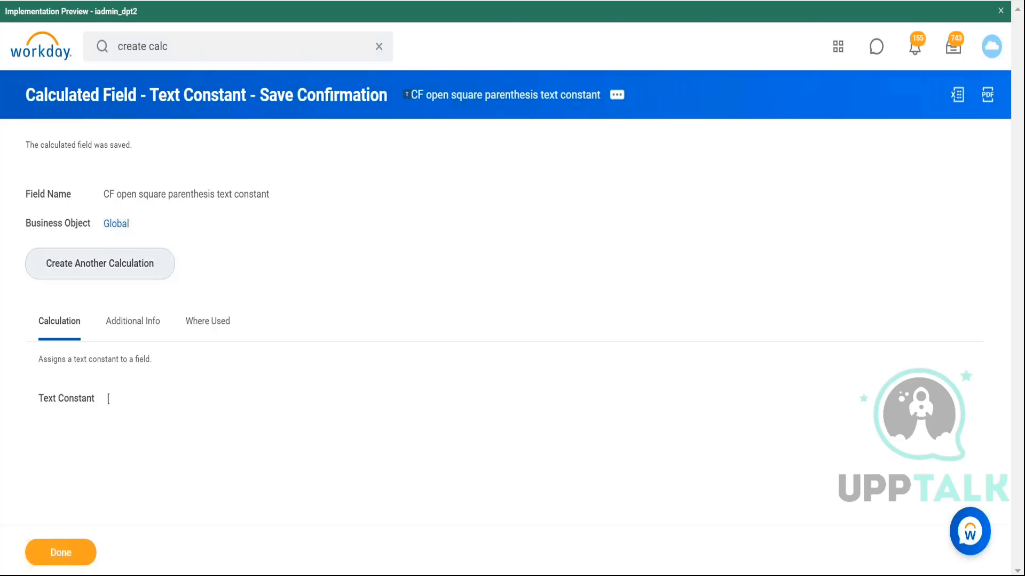
left_click(210, 49)
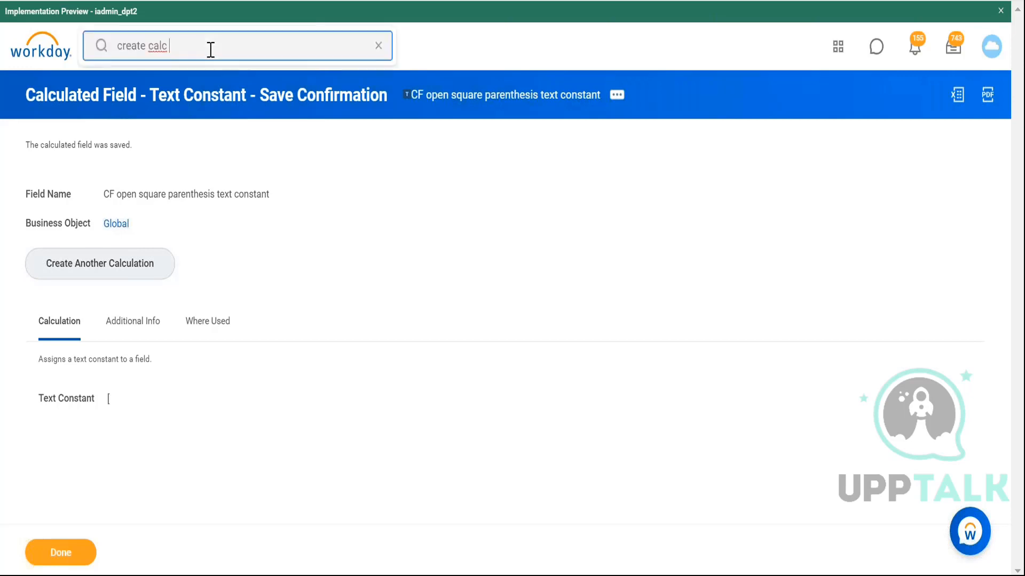
left_click(114, 274)
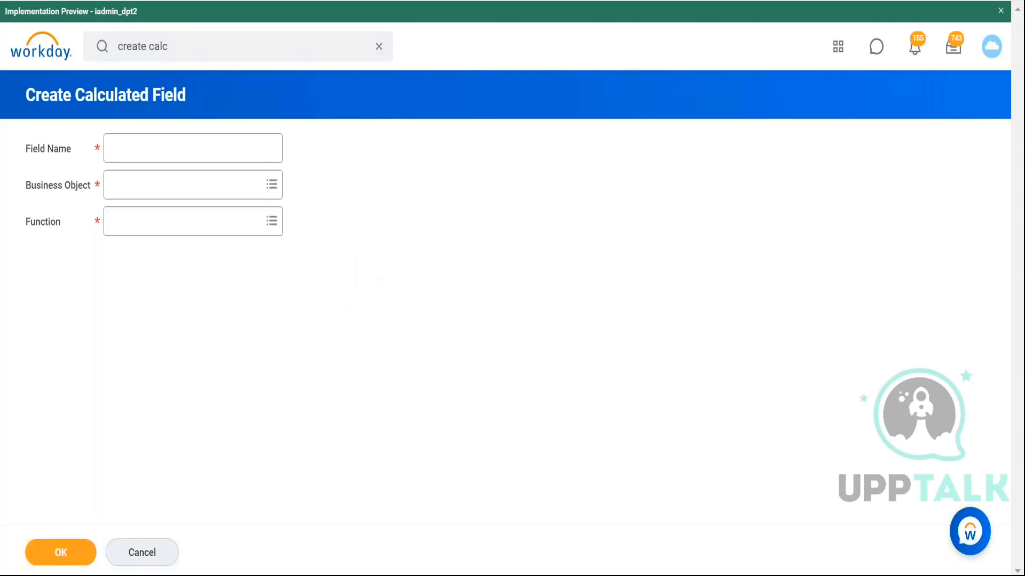
Step: Switch to the notes, add "preferred name (preferred language)" below the ABC-[XYZ] example, and return to Workday
left_click(335, 575)
key("Return")
key("Return")
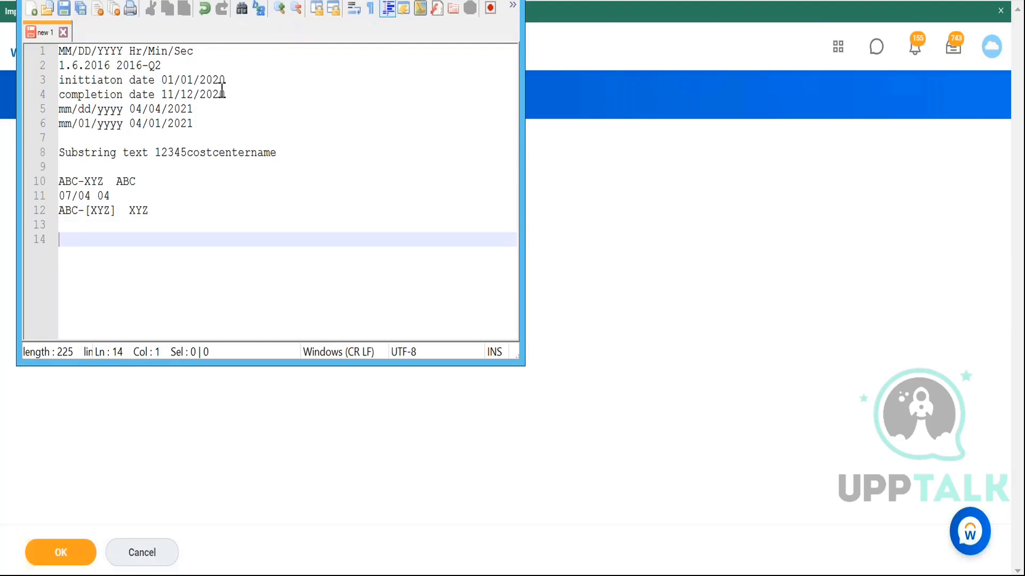
type("preferred name")
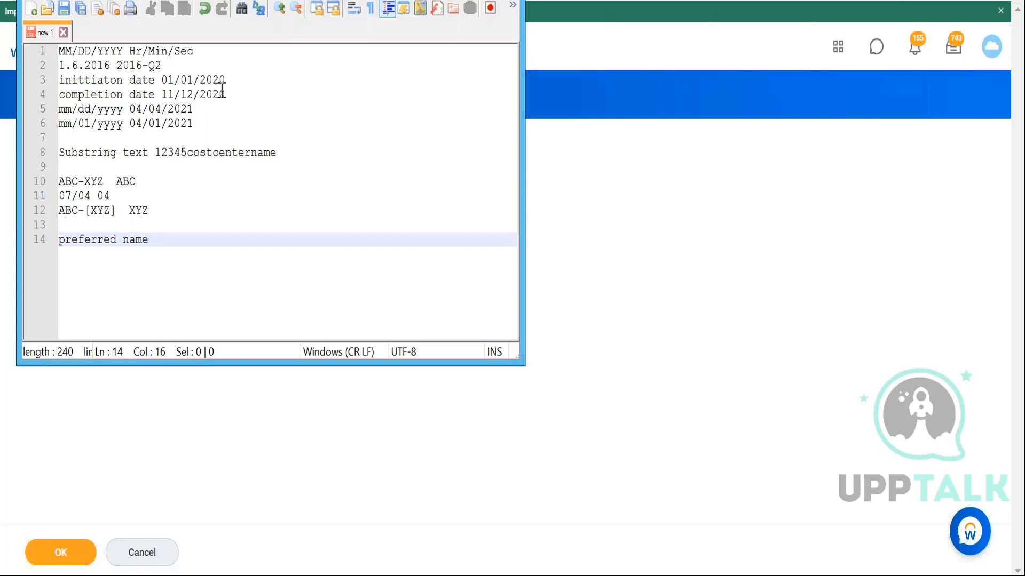
type("(preferred")
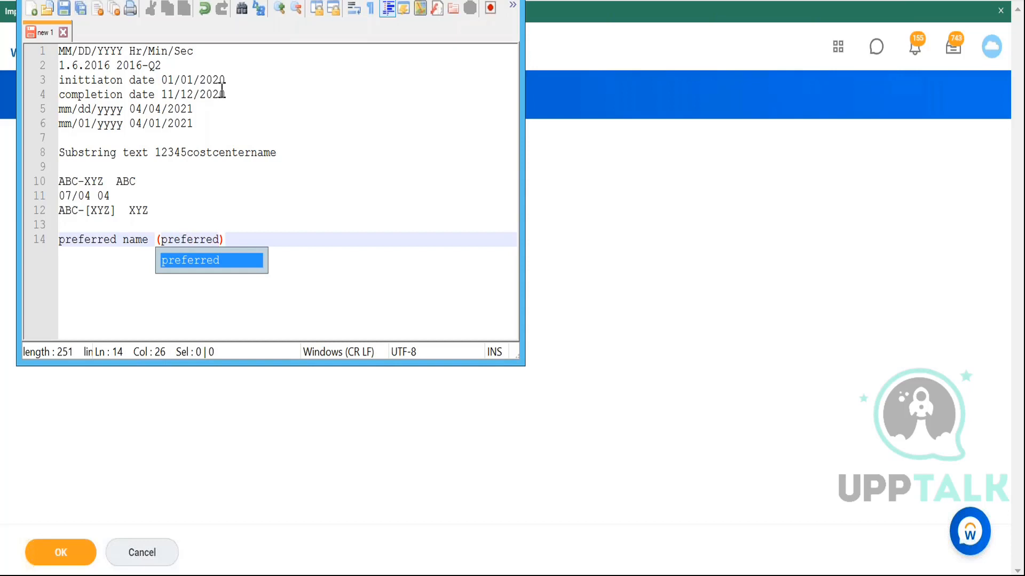
type(" la")
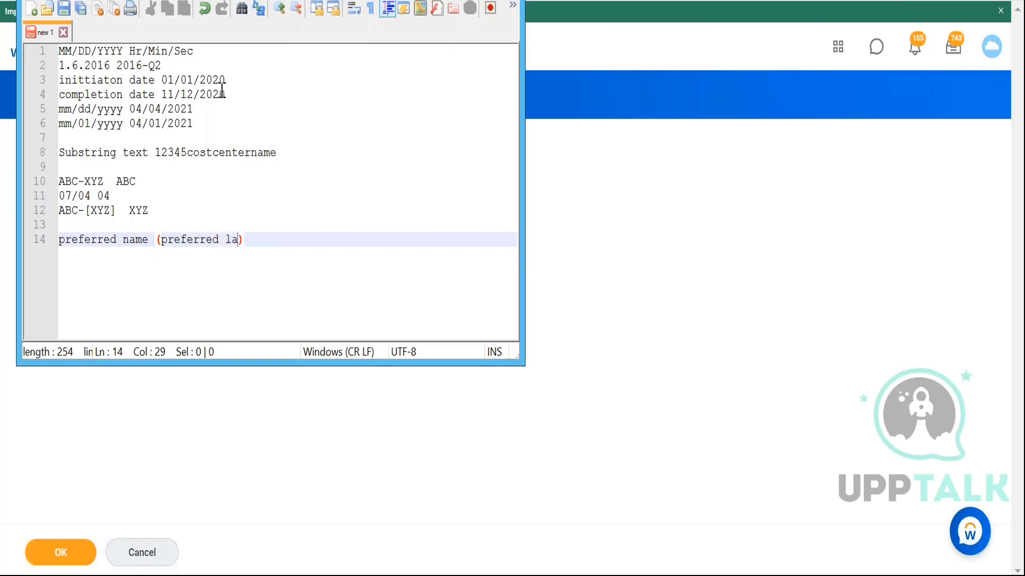
key("BackSpace")
type("anguage")
key("alt+Tab")
Step: Name the new calculated field "CF Preferred name preferred language" and set its Business Object to Worker
left_click(248, 154)
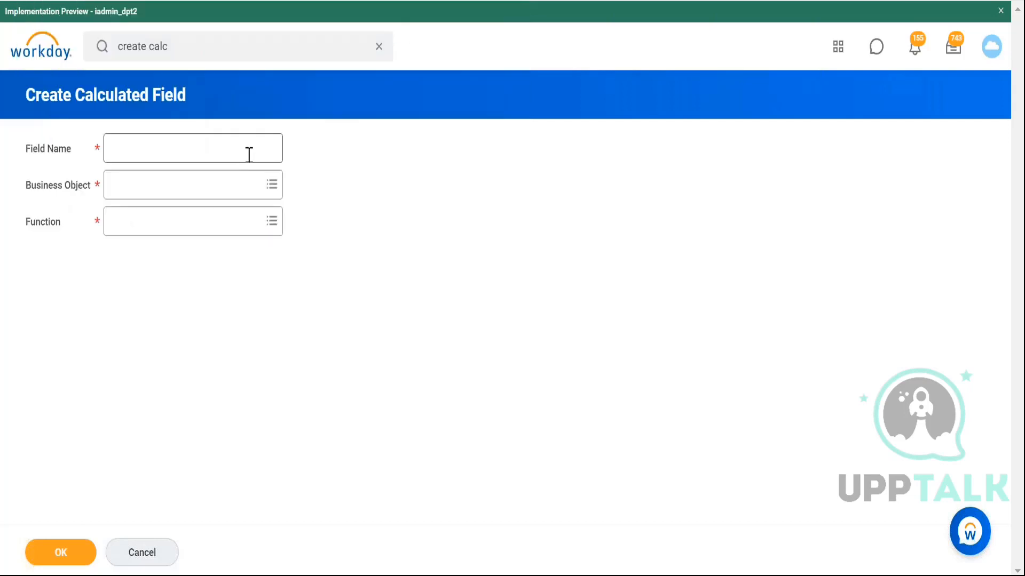
type("CF")
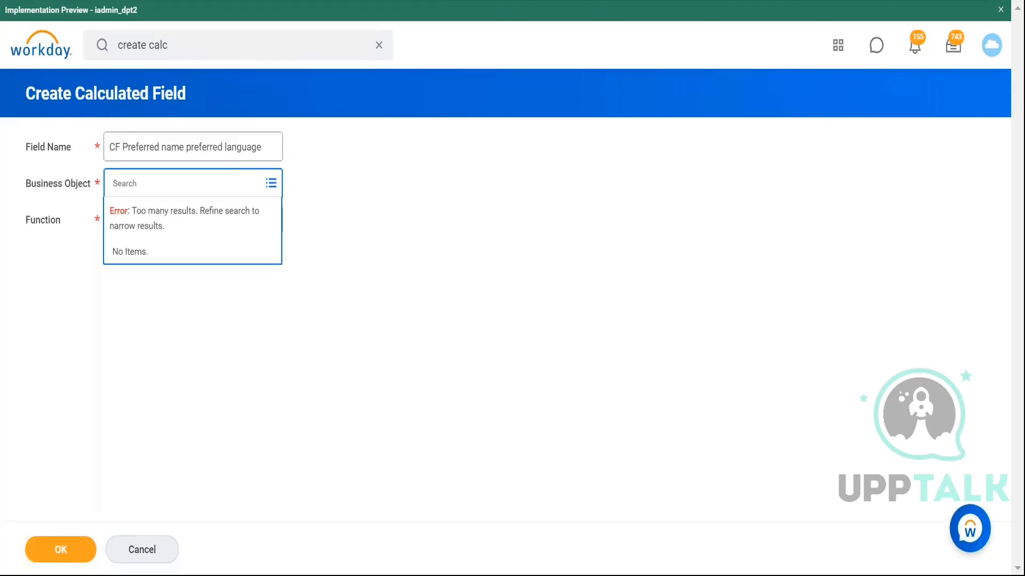
type("worker")
key("Return")
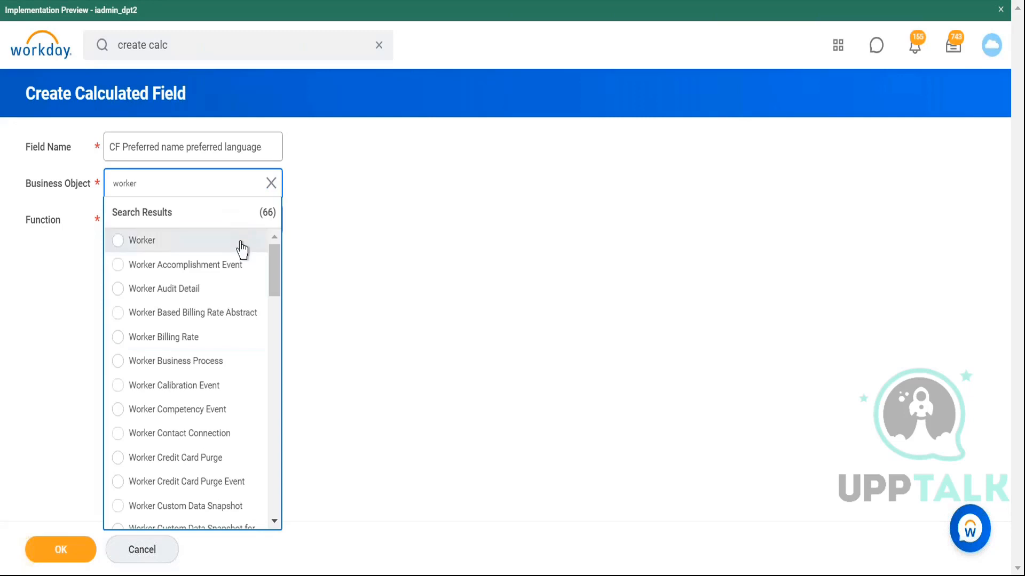
left_click(241, 249)
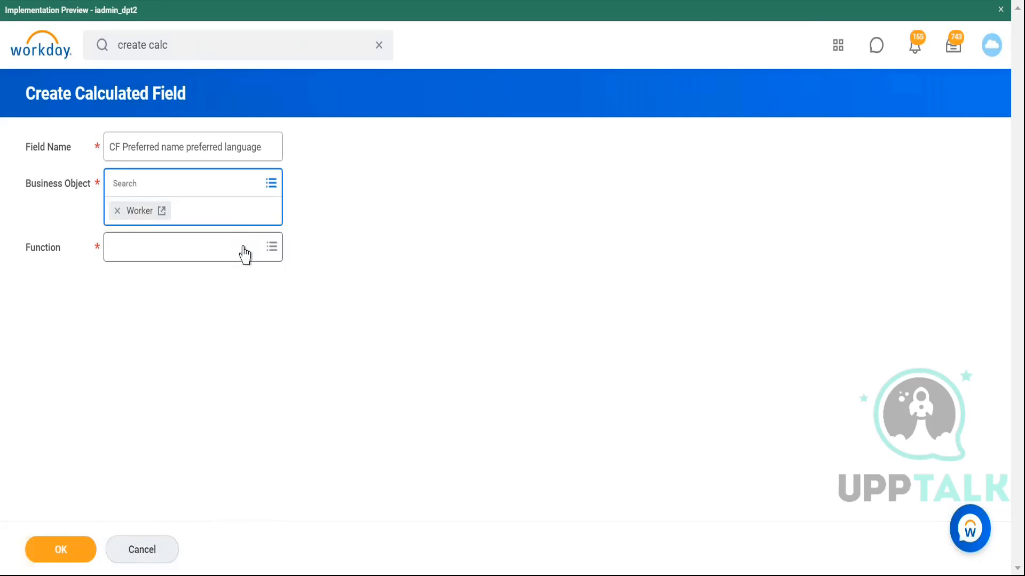
Step: Set the Function to Concatenate Text and continue to the calculation definition
left_click(243, 250)
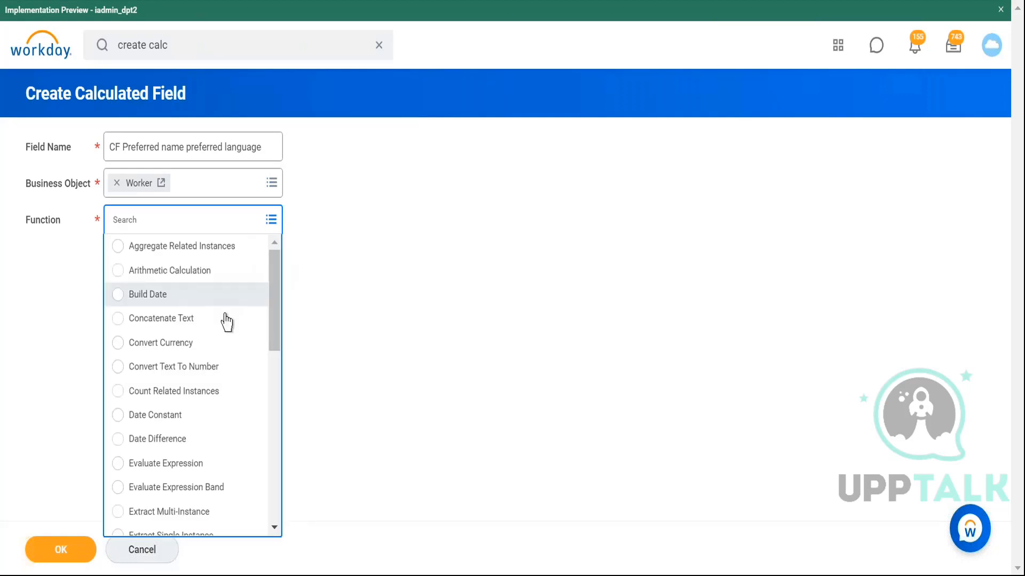
left_click(205, 320)
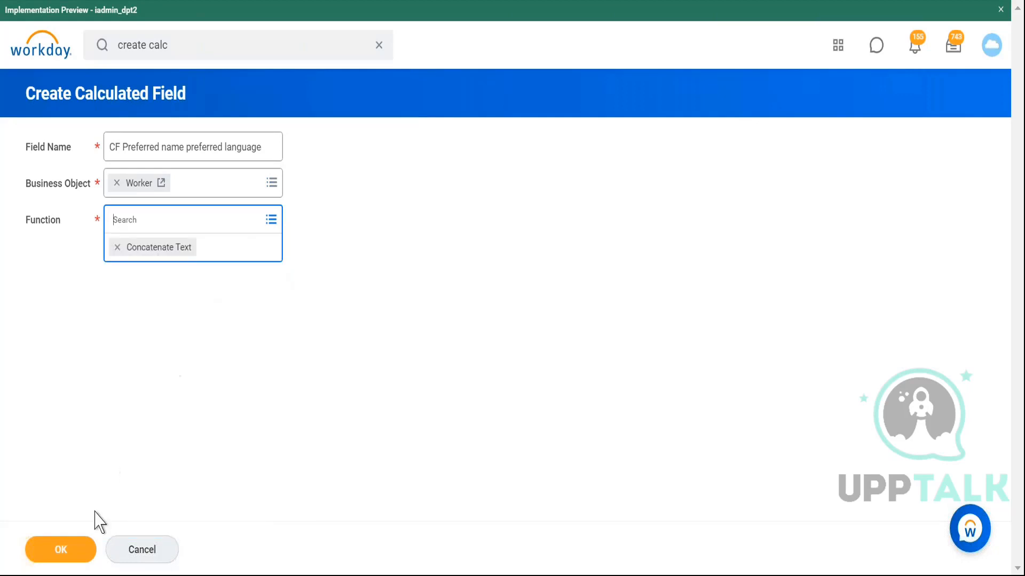
left_click(80, 551)
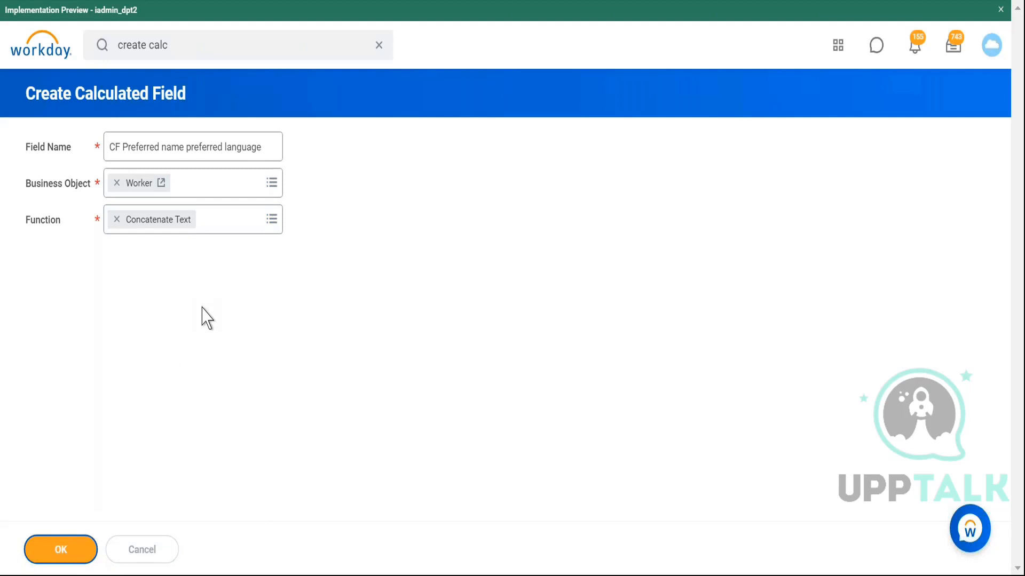
Step: Check the format in the notes, choose Preferred Name as the first field to concatenate, and add a second field row
left_click(353, 368)
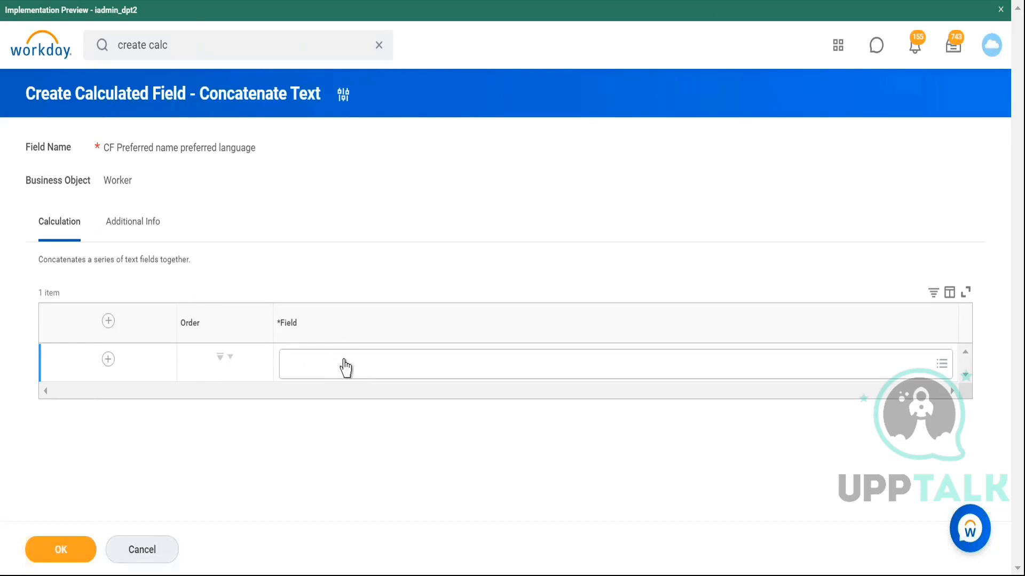
left_click(283, 575)
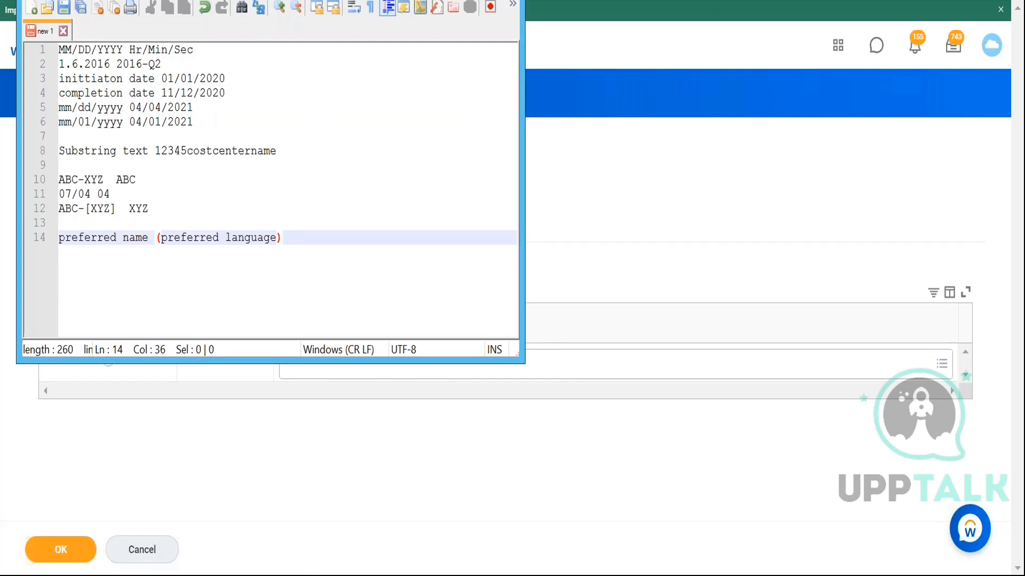
left_click(582, 22)
left_click(419, 360)
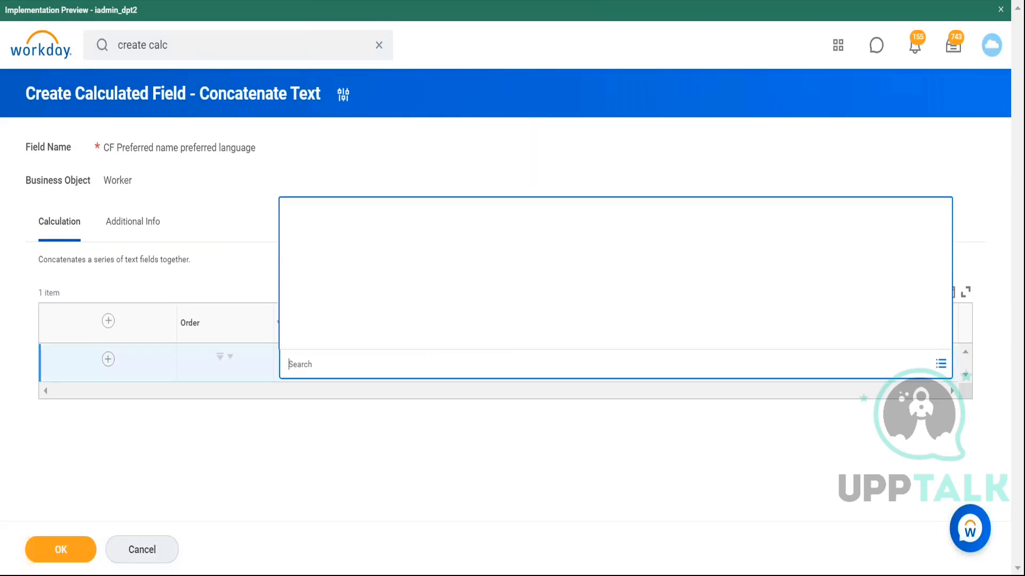
type("preferred ")
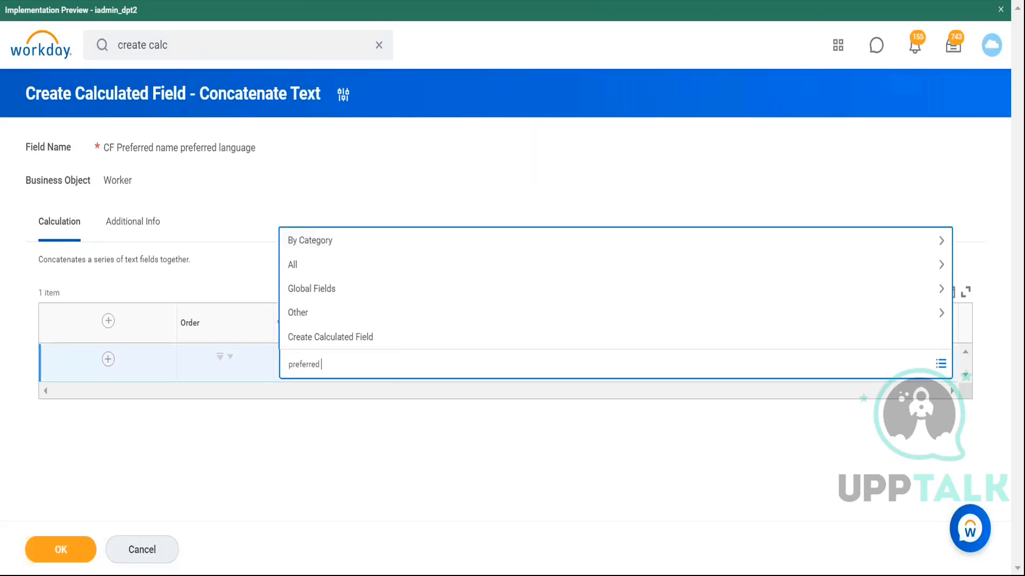
type("name")
key("Return")
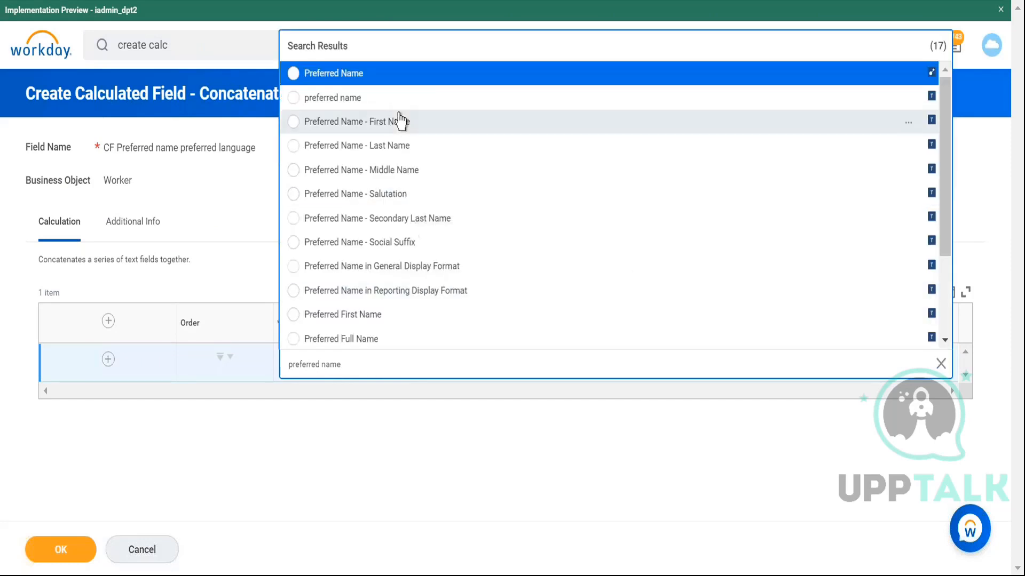
mouse_move(912, 89)
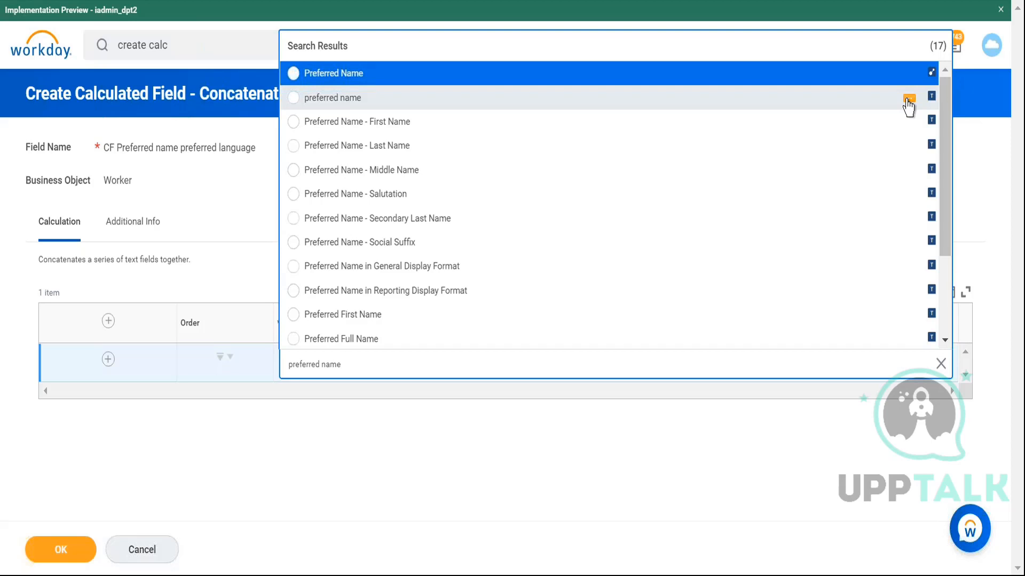
left_click(905, 80)
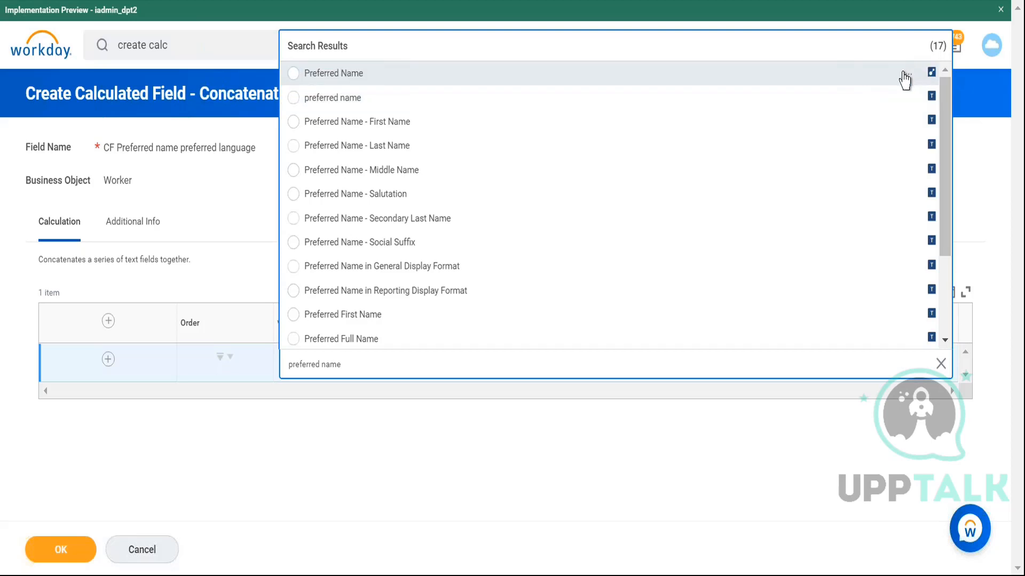
left_click(845, 84)
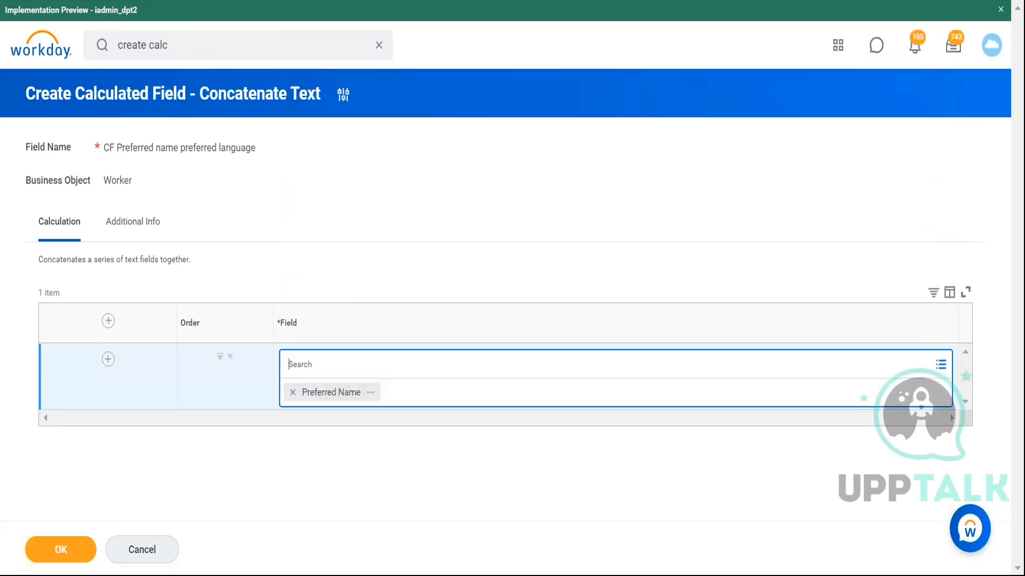
left_click(108, 358)
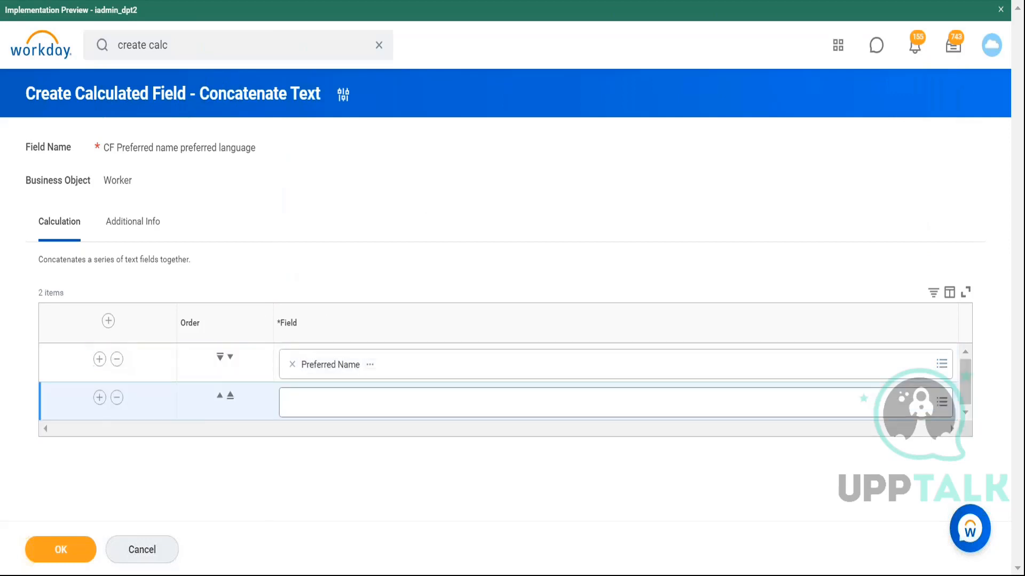
Step: Check the format in the notes, choose Single Space as the second field to concatenate, and add a third field row
key("alt+Tab")
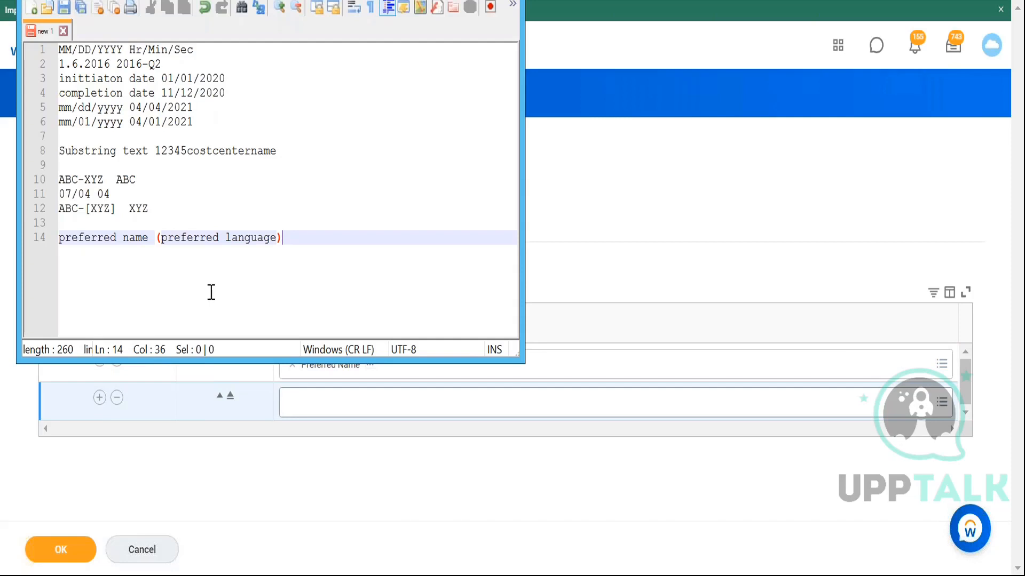
key("alt+Tab")
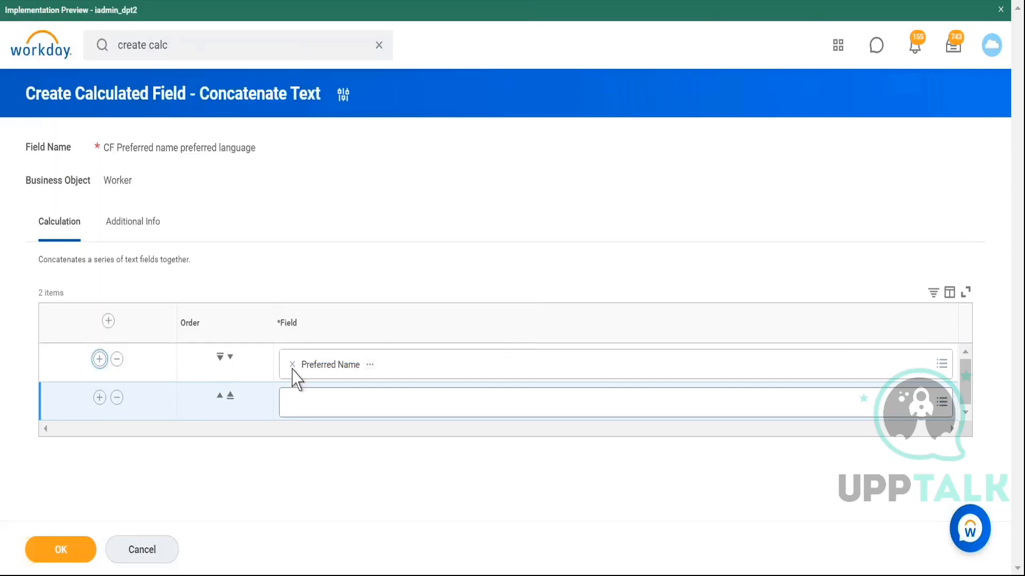
left_click(338, 410)
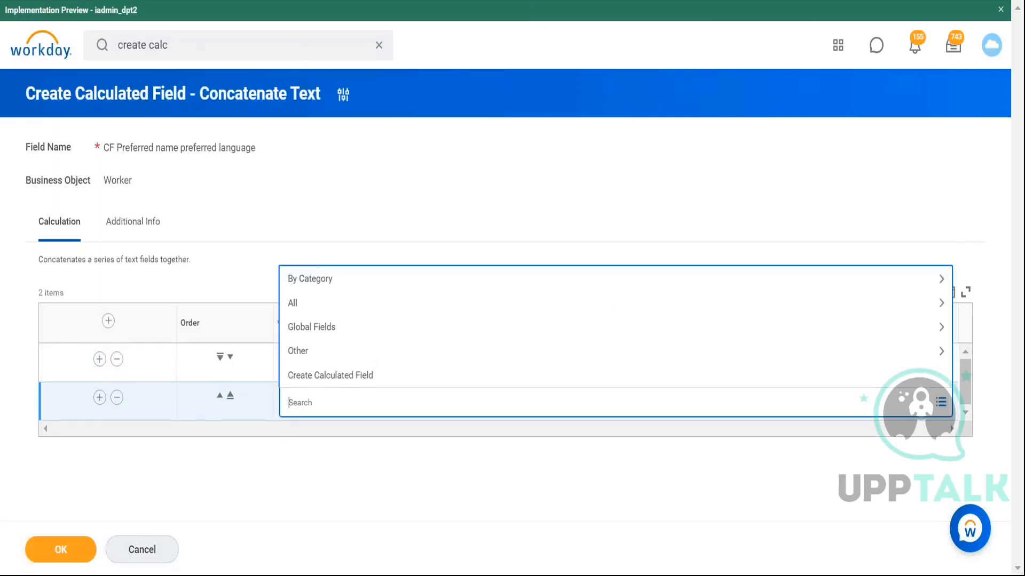
left_click(383, 338)
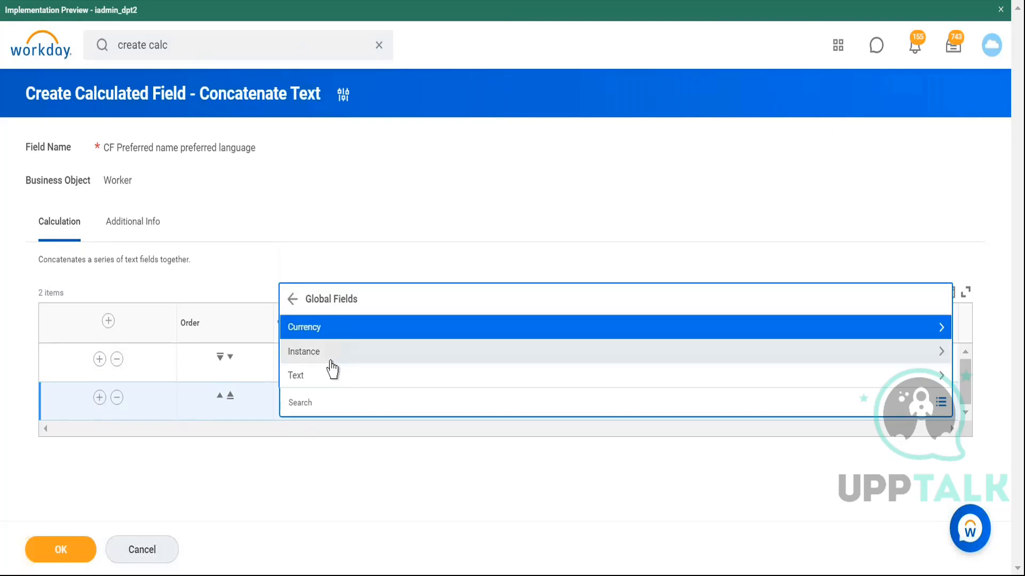
left_click(320, 376)
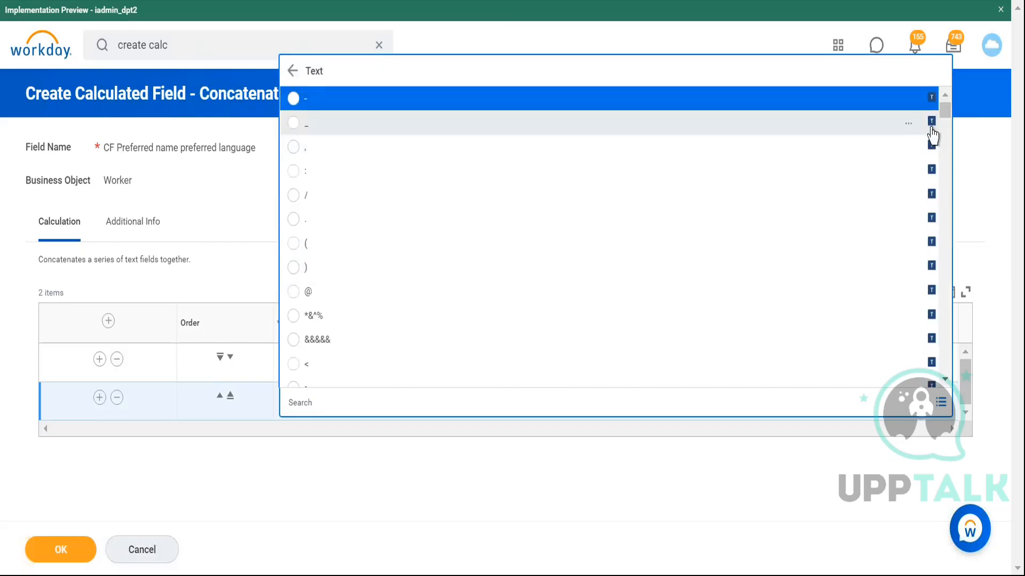
left_click_drag(943, 108, 945, 367)
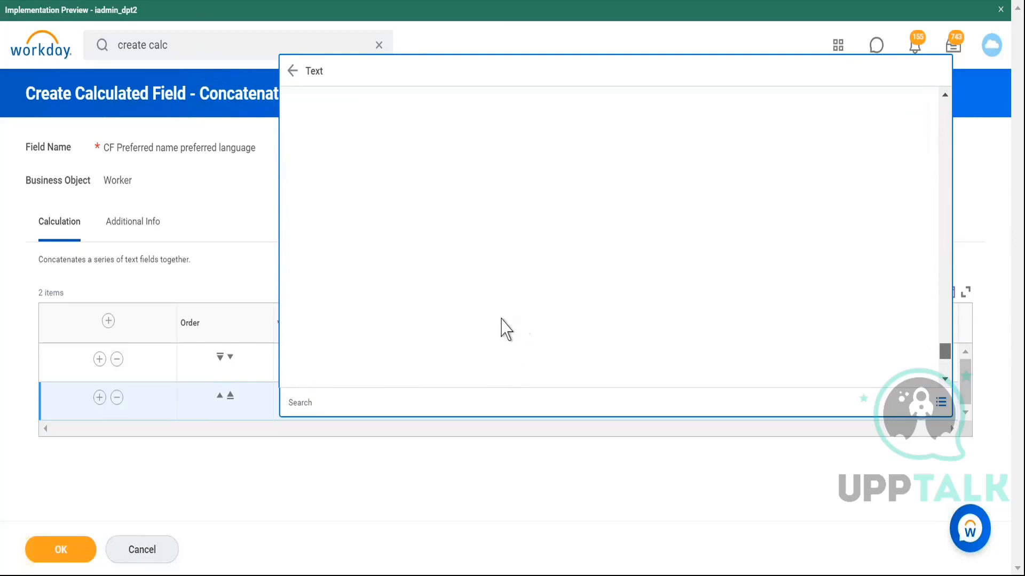
left_click(352, 401)
type("single space")
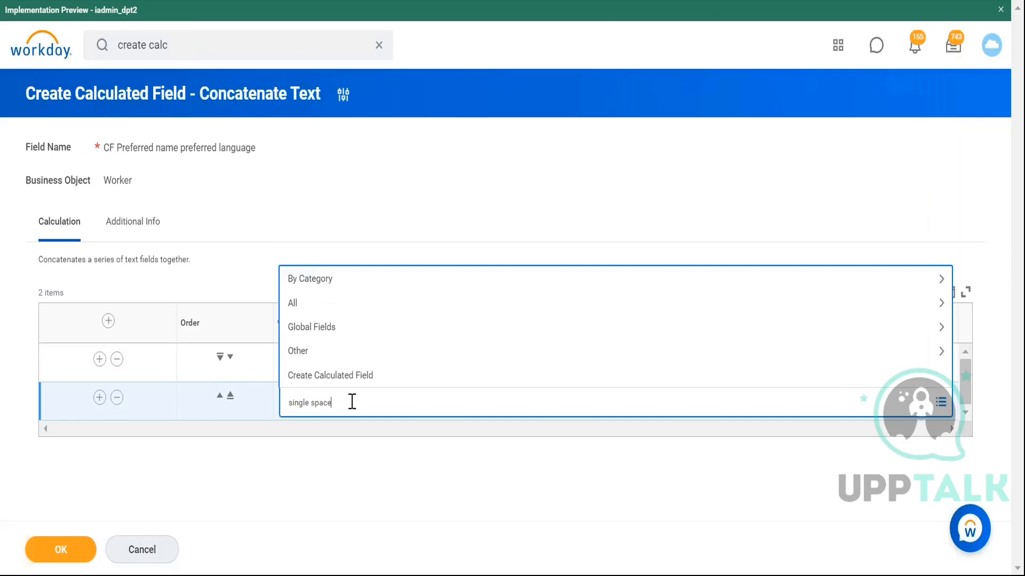
key("Return")
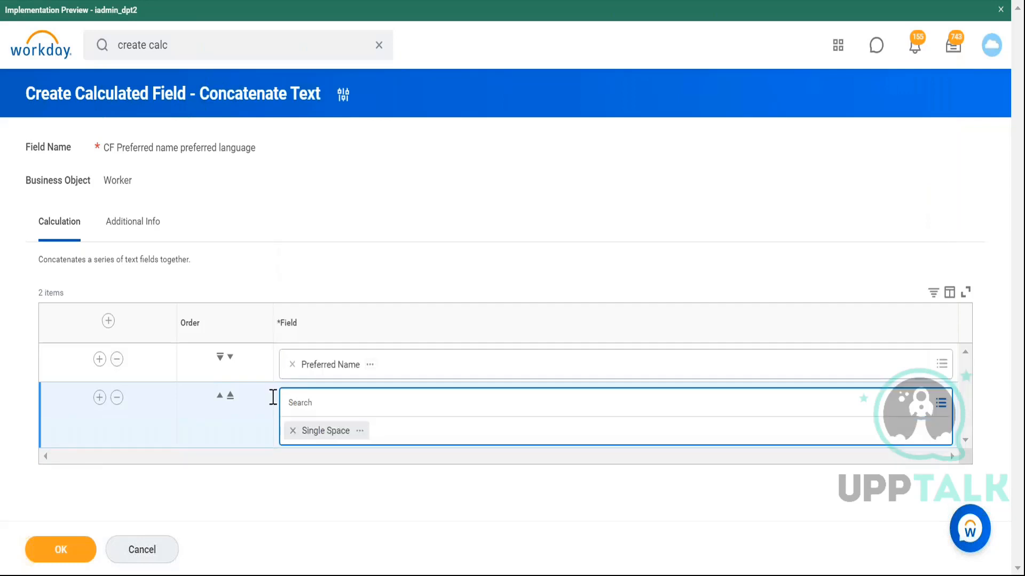
left_click(99, 398)
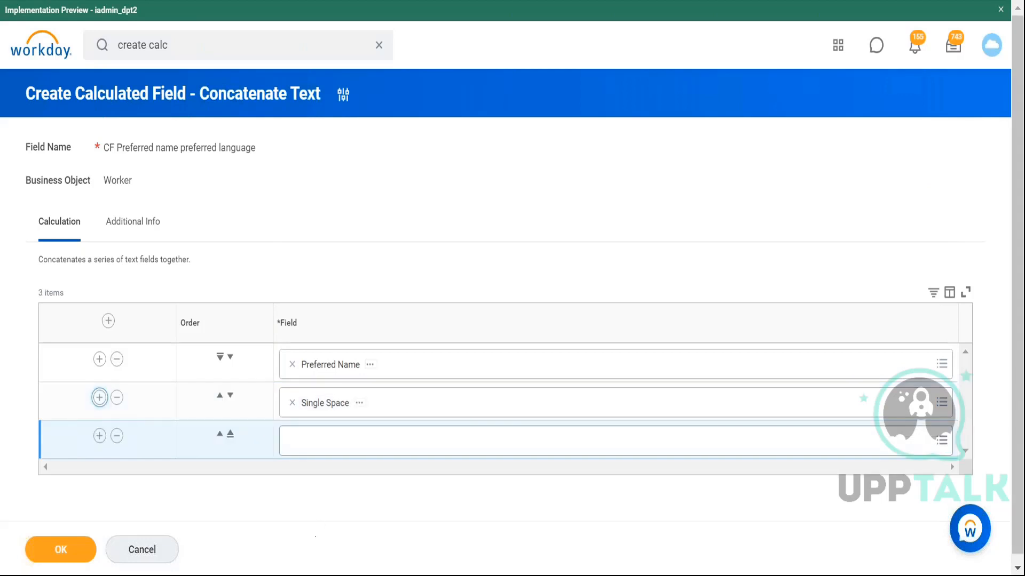
Step: Check the notes, then start a new calculated field from the third row and name it "Cf Open bracket text constant"
key("alt+Tab")
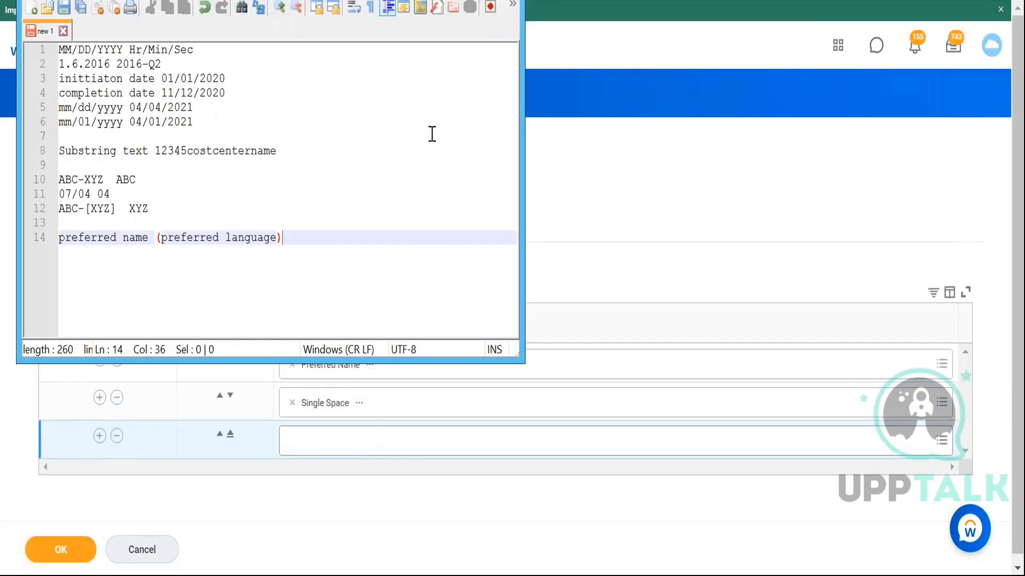
key("alt+Tab")
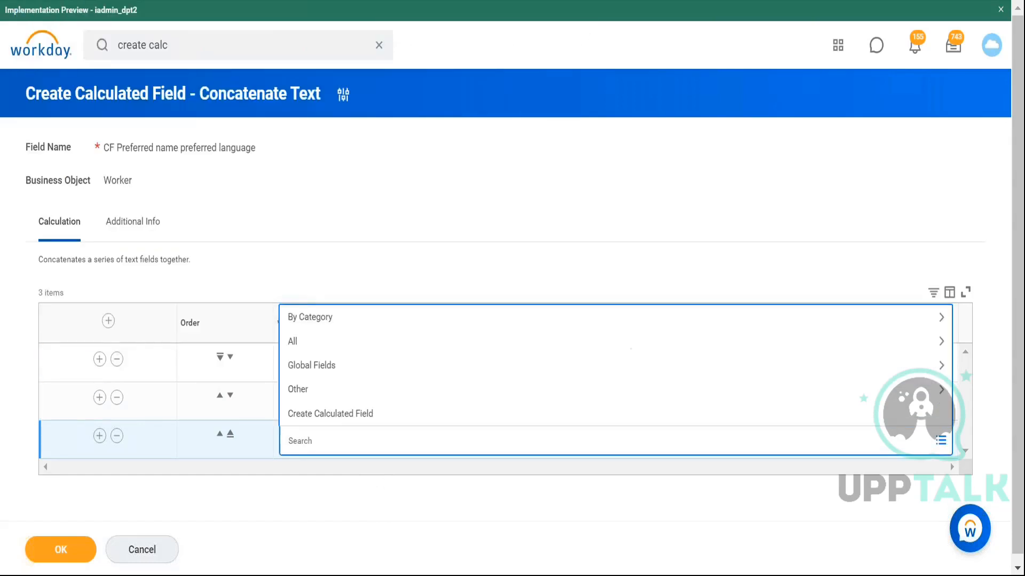
type("(")
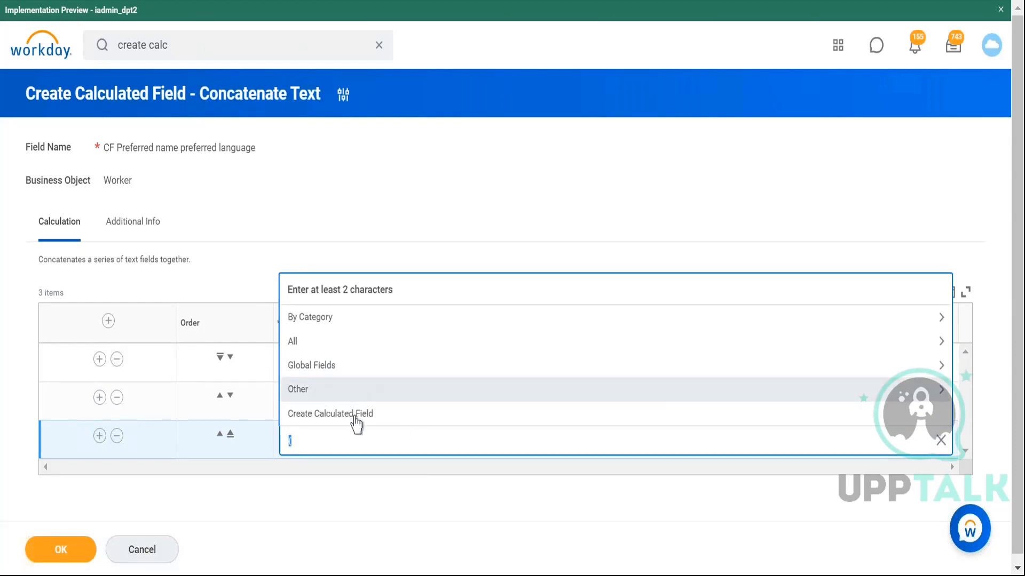
key("BackSpace")
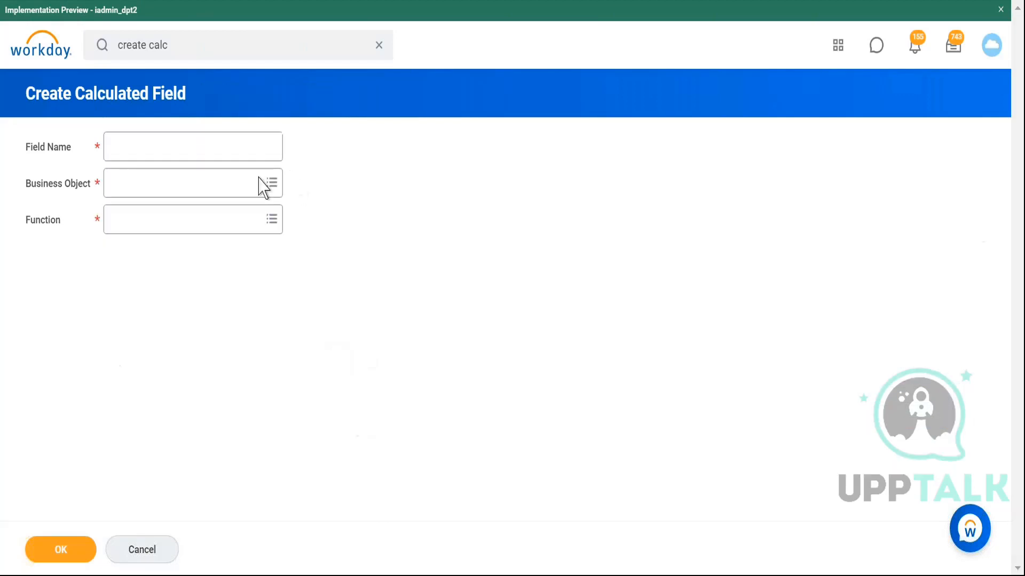
left_click(186, 145)
type("Cf Open bracket text co")
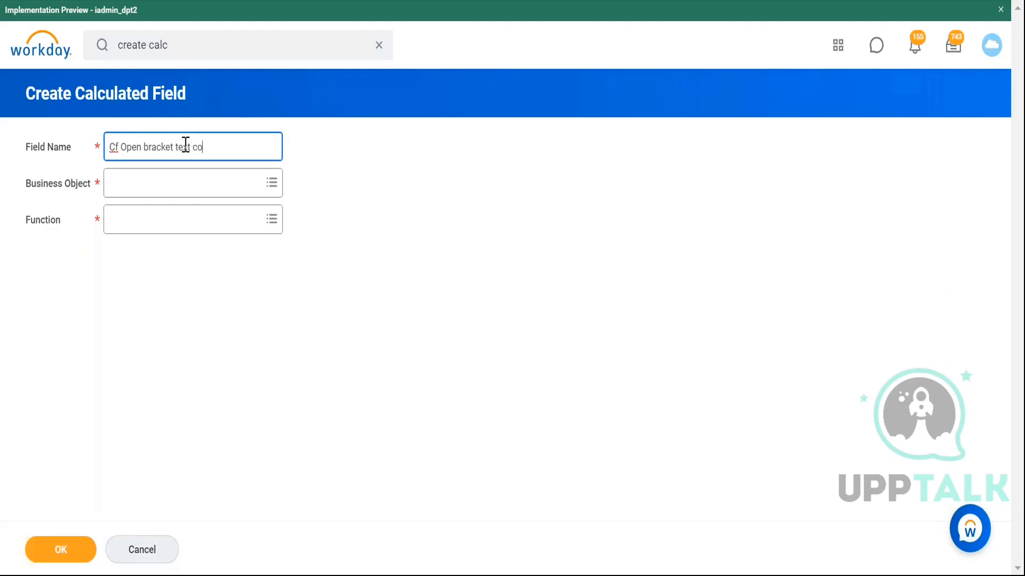
type("nstant")
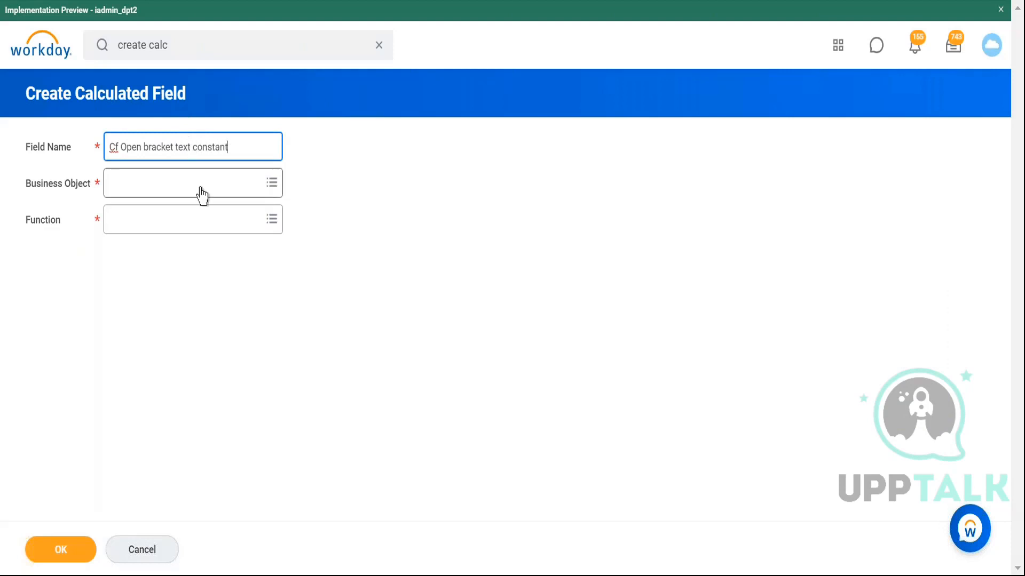
Step: Set the Business Object to Global and the Function to Text Constant, and continue to the calculation definition
left_click(199, 192)
type("global")
key("Return")
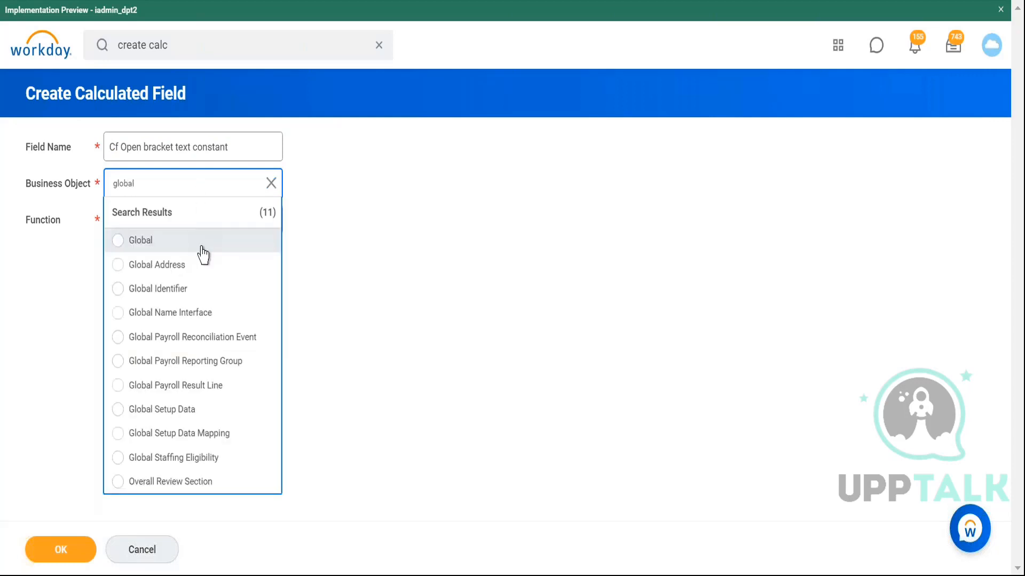
left_click(202, 246)
left_click(201, 254)
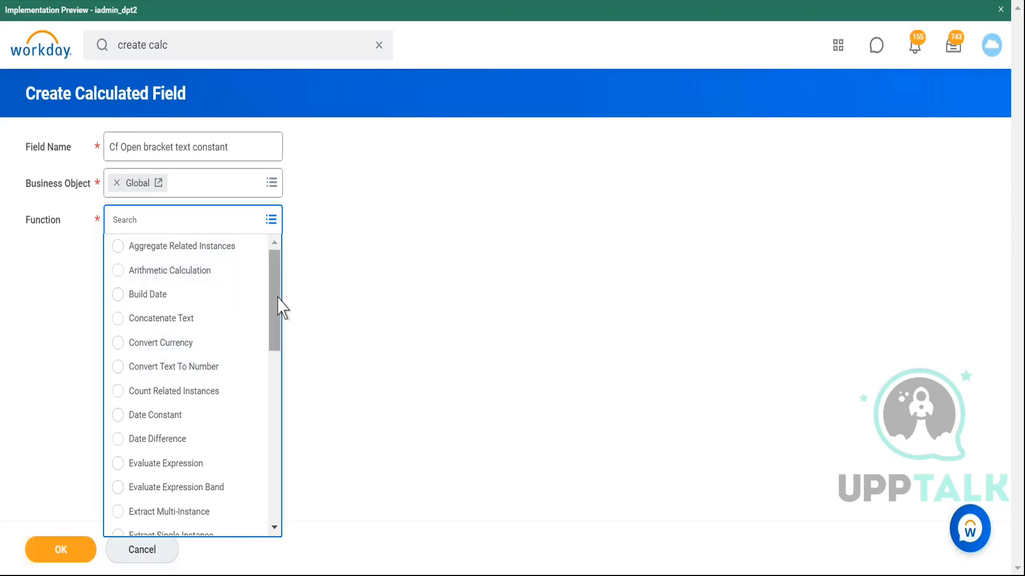
left_click_drag(275, 307, 258, 496)
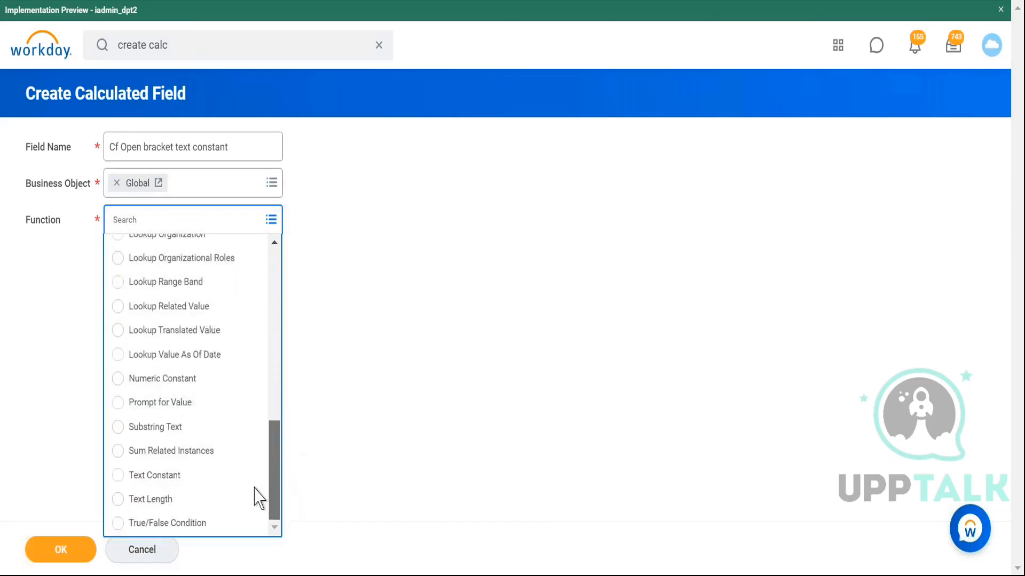
left_click(207, 483)
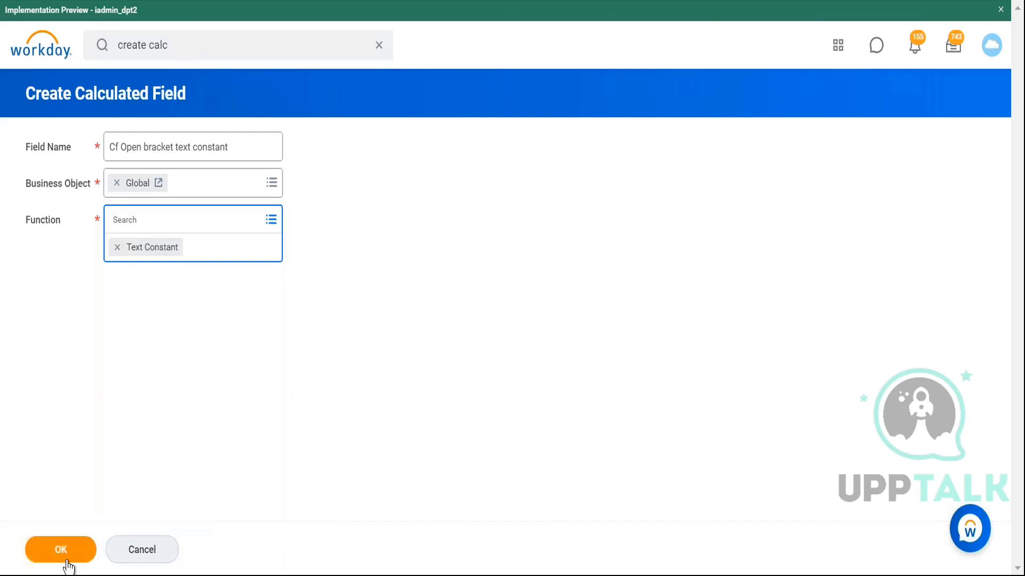
left_click(67, 555)
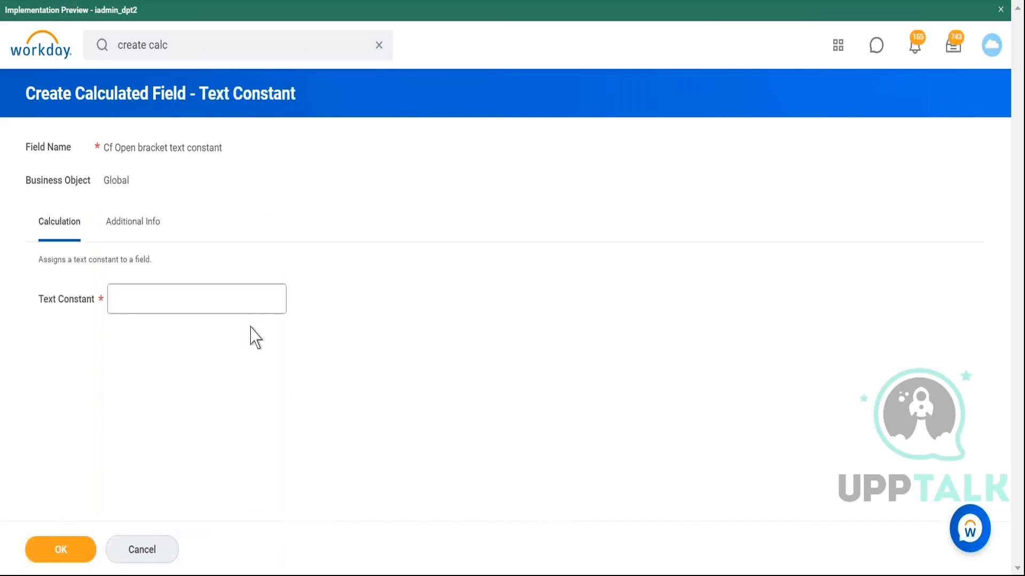
Step: Set the Text Constant to "(" and save the calculated field into the third row of the concatenation
left_click(274, 299)
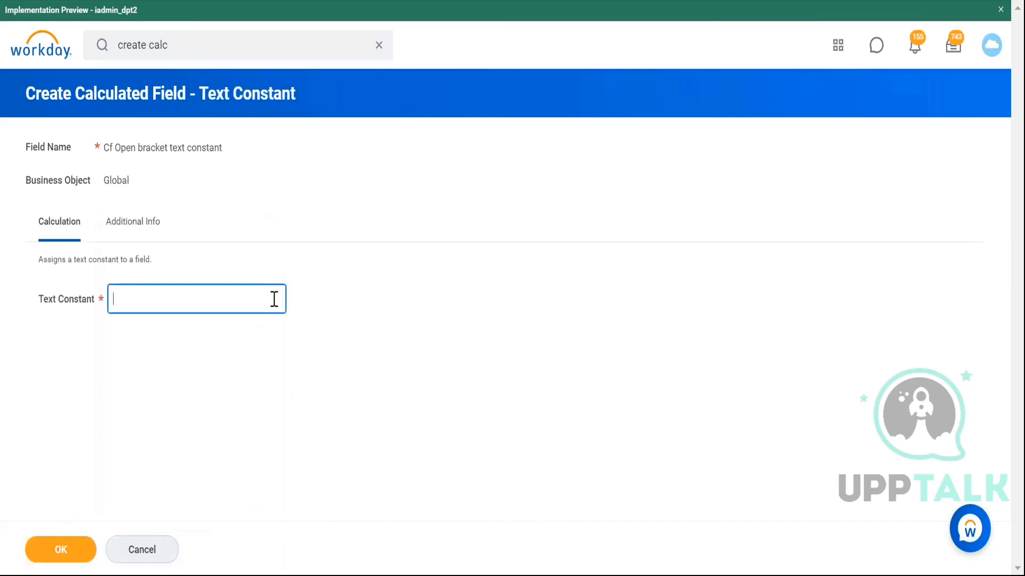
type("(")
left_click(61, 551)
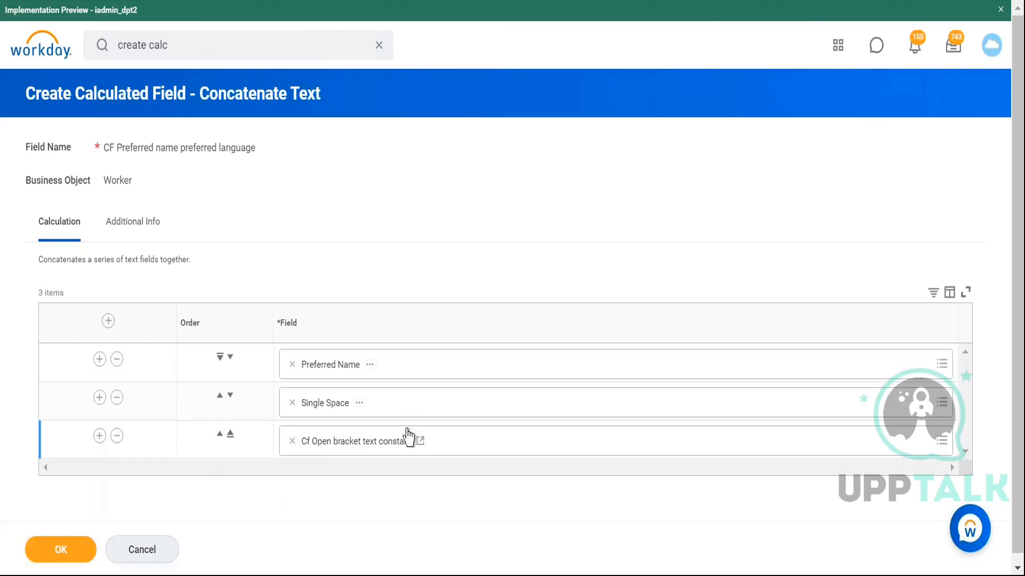
Step: Add a fourth field row and choose Preferred Language as its field
left_click(100, 436)
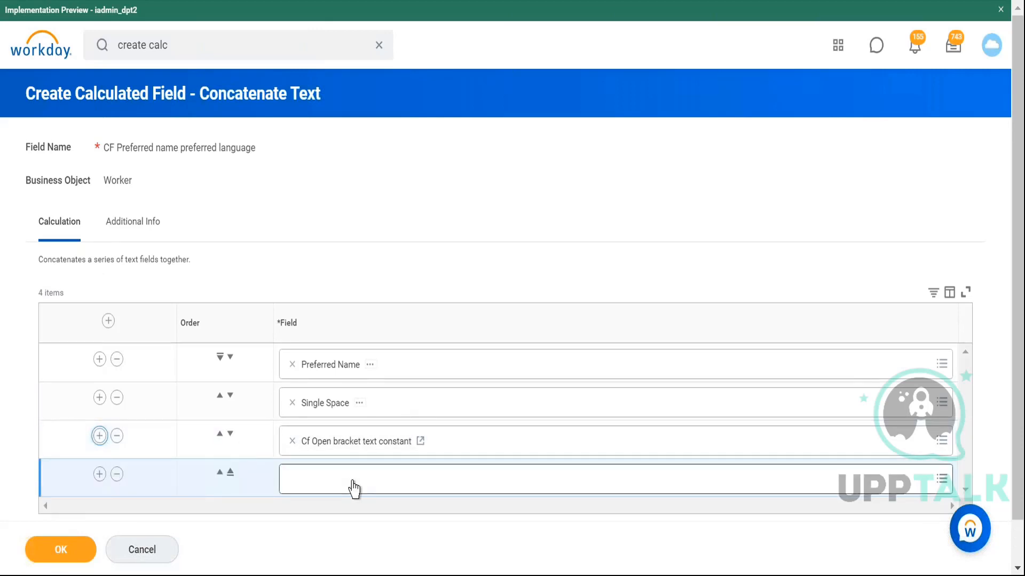
left_click(353, 482)
type("pref")
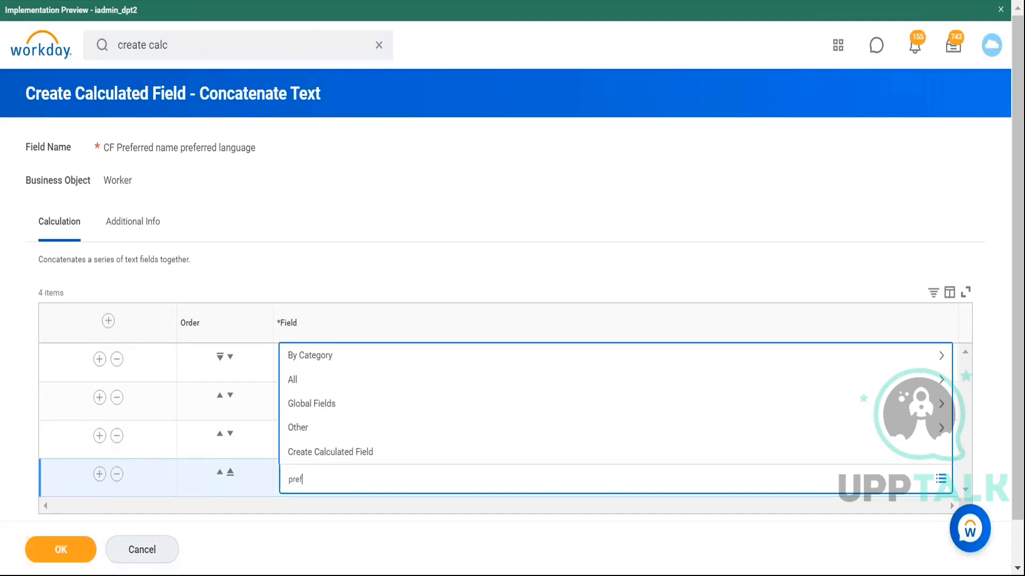
type("erred langua")
key("Return")
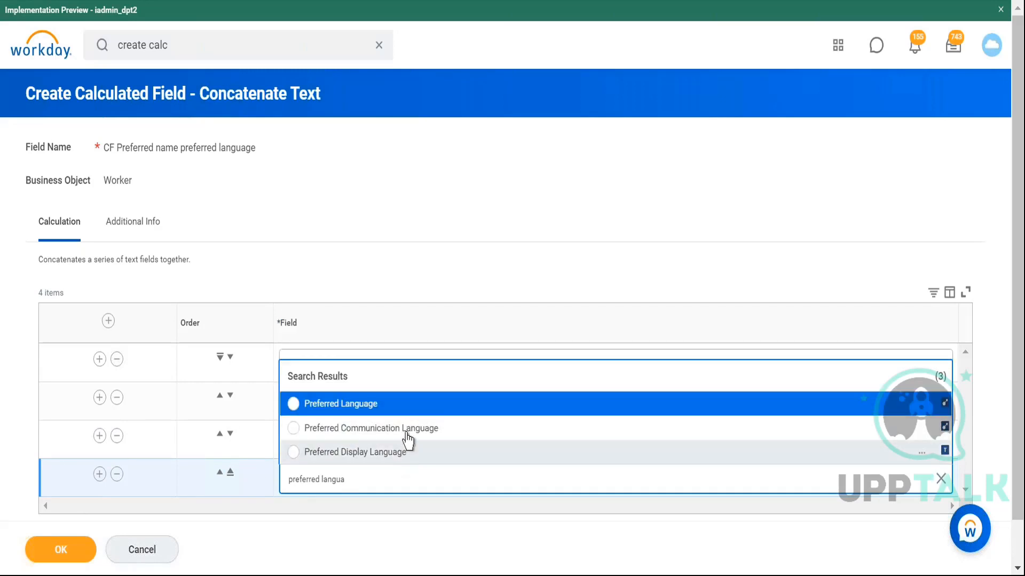
left_click(369, 418)
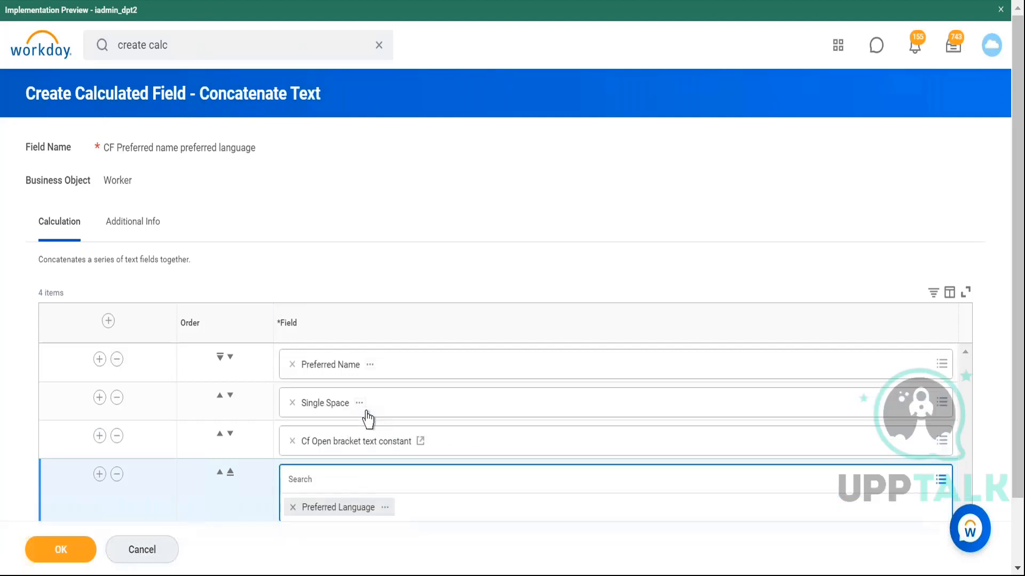
Step: Add a fifth field row, create a calculated field named "CF close bracket" from it, and open its Business Object choices
left_click(99, 473)
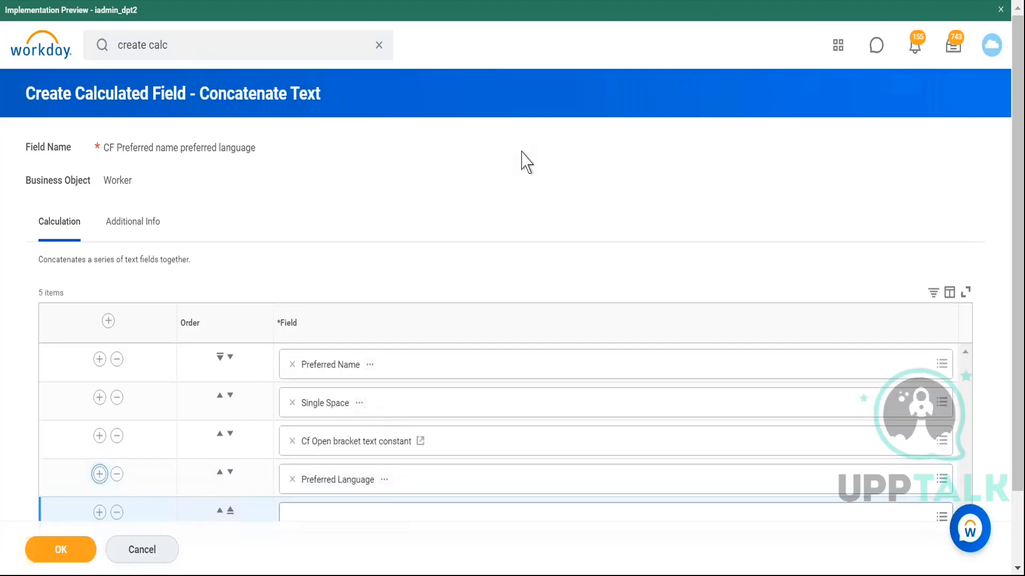
scroll(432, 405, "down", 2)
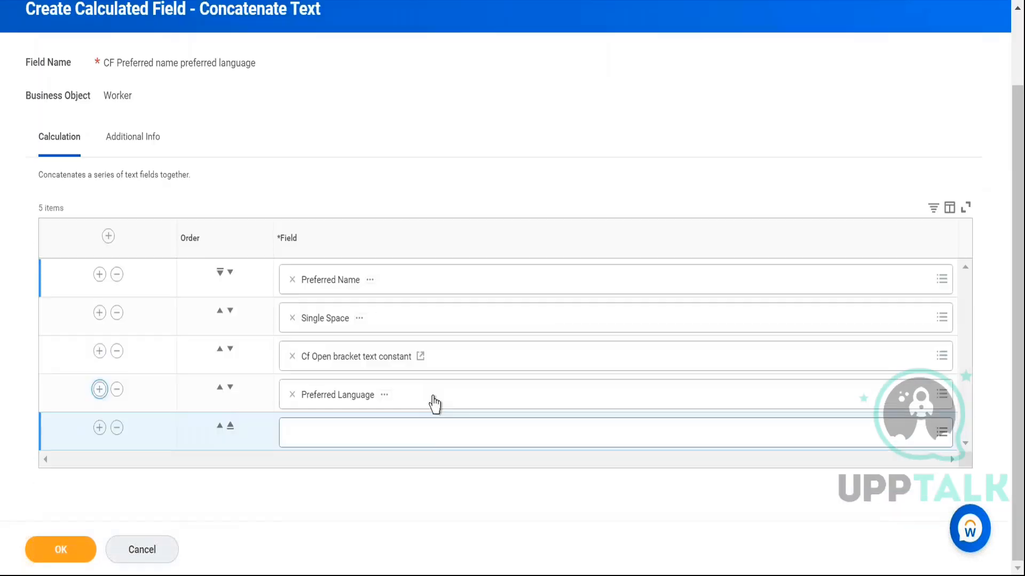
left_click(431, 449)
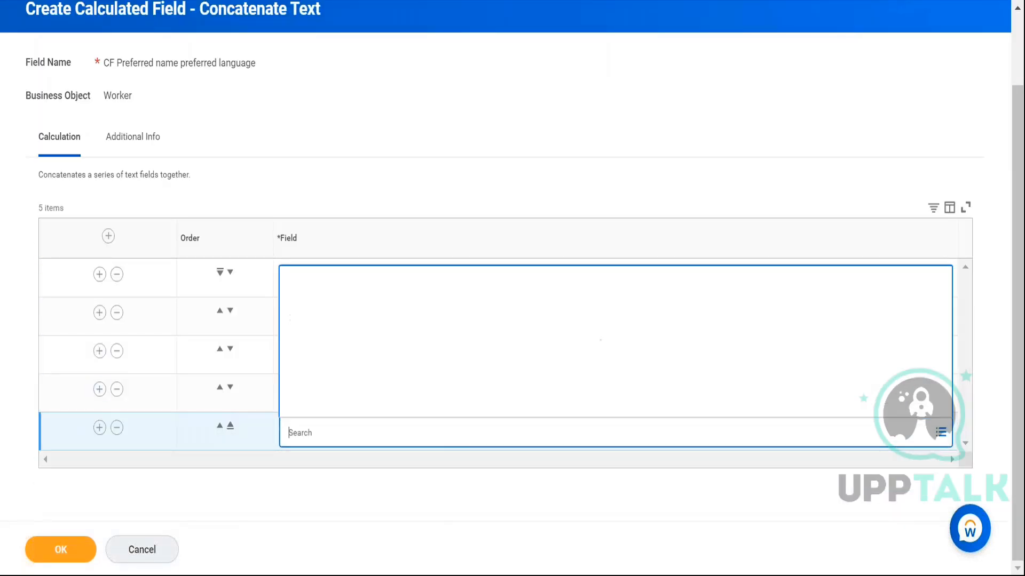
left_click(412, 415)
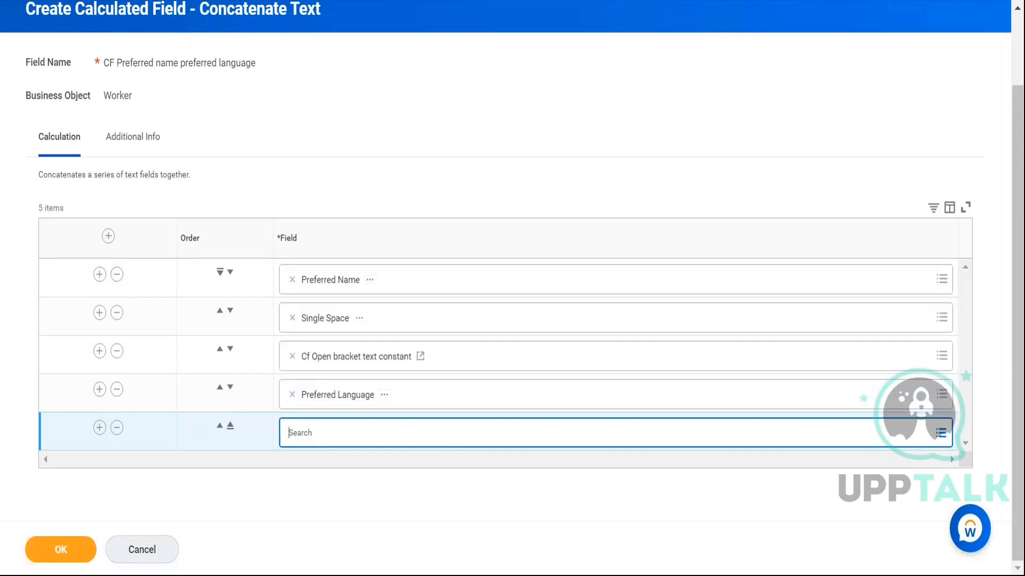
left_click(241, 145)
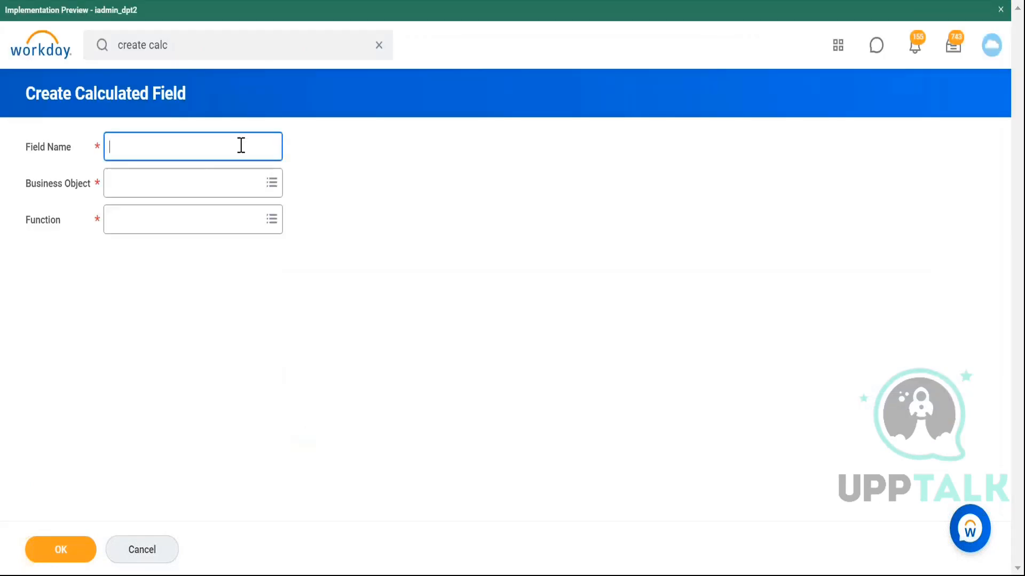
type("CF close bracker")
key("BackSpace")
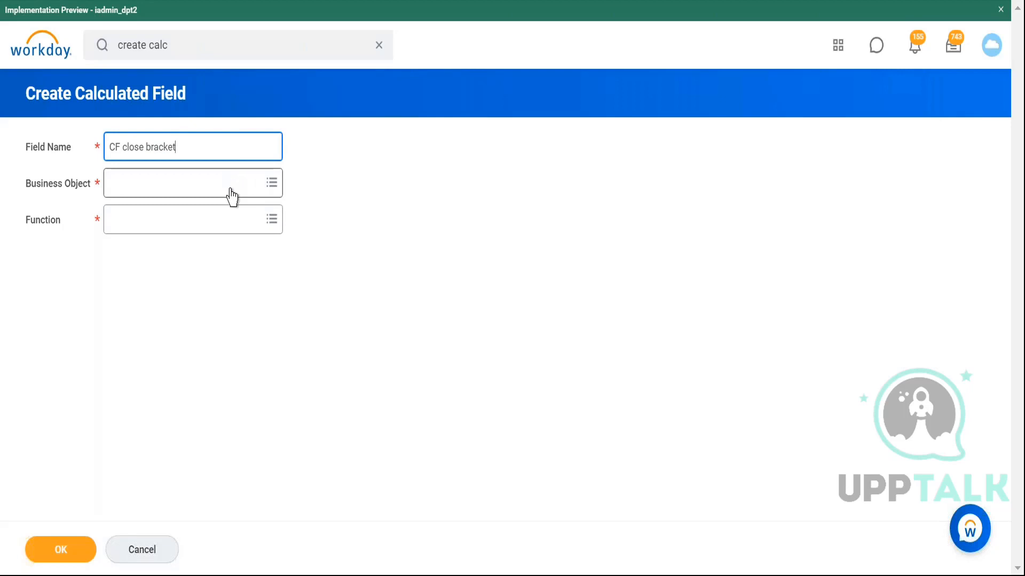
left_click(231, 191)
type("worker")
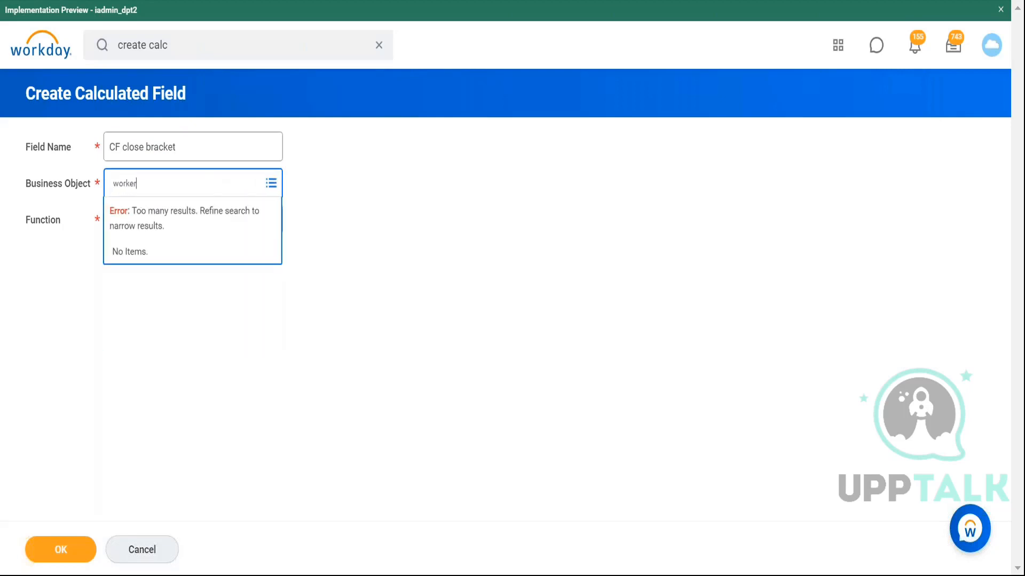
key("Return")
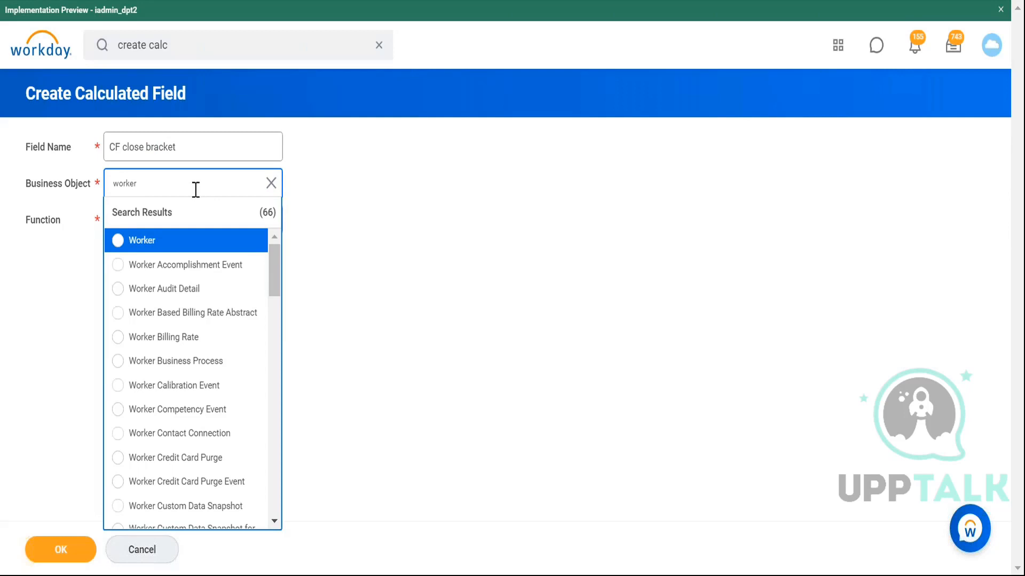
key("BackSpace")
key("BackSpace")
key("BackSpace")
key("BackSpace")
key("BackSpace")
key("BackSpace")
Step: Set the Business Object of CF close bracket to Global and the Function to Text Constant, and continue to its calculation definition
type("global")
key("Return")
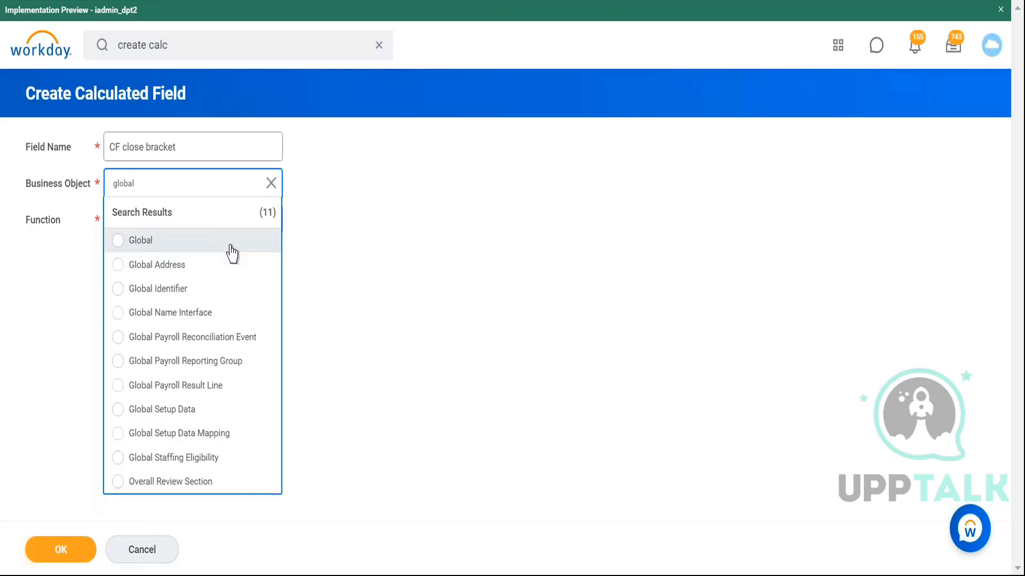
left_click(231, 249)
left_click(231, 252)
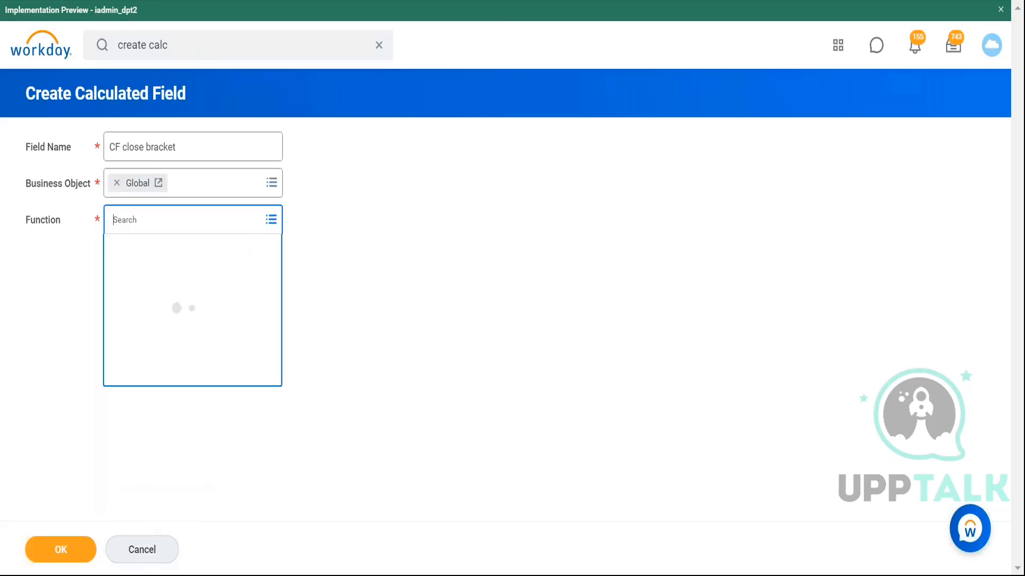
left_click_drag(277, 313, 256, 549)
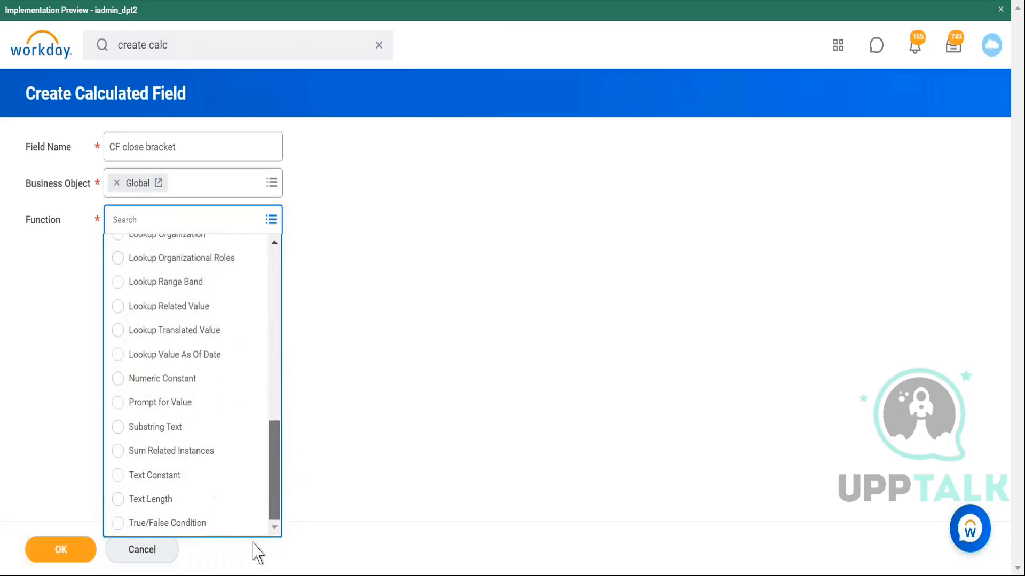
left_click(197, 480)
left_click(64, 549)
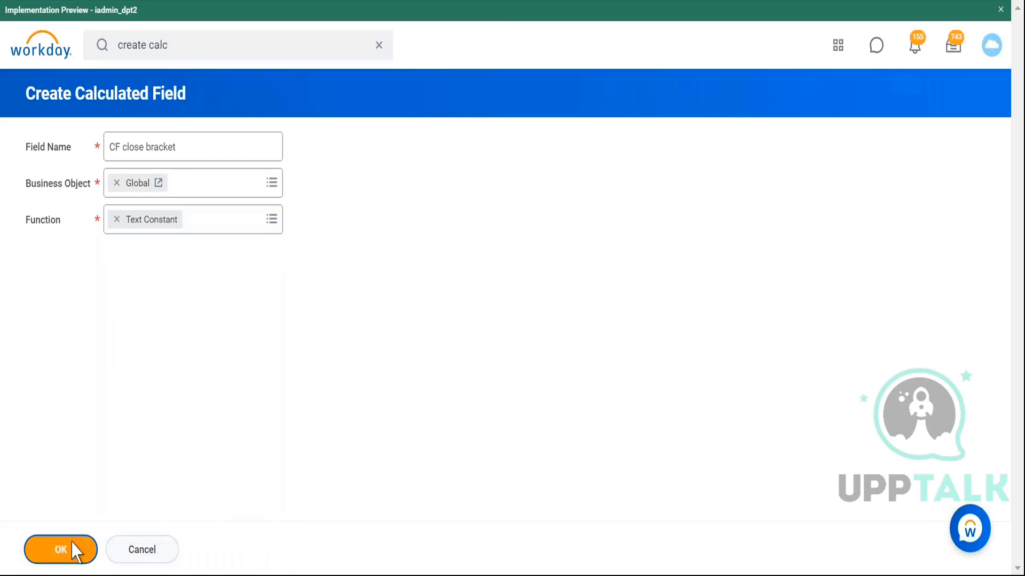
Step: Set the Text Constant to ")", save it into the fifth row, and save the concatenated preferred name and language field
left_click(222, 311)
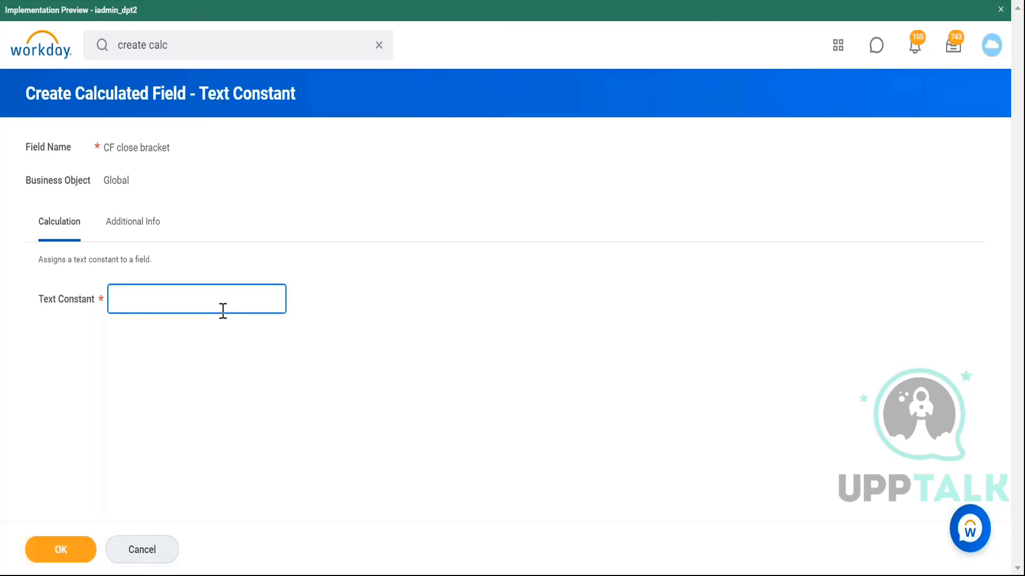
type(")")
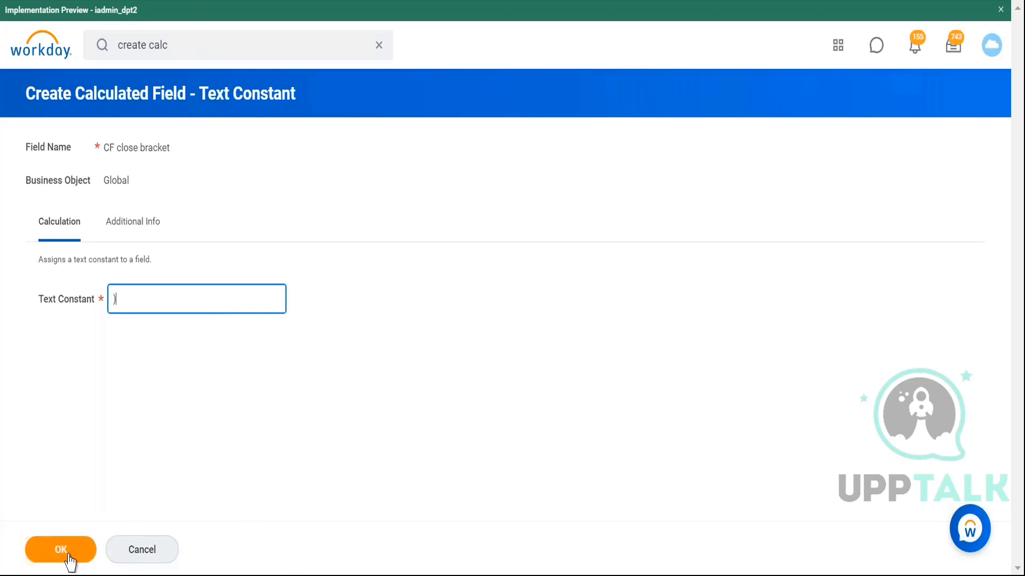
left_click(67, 551)
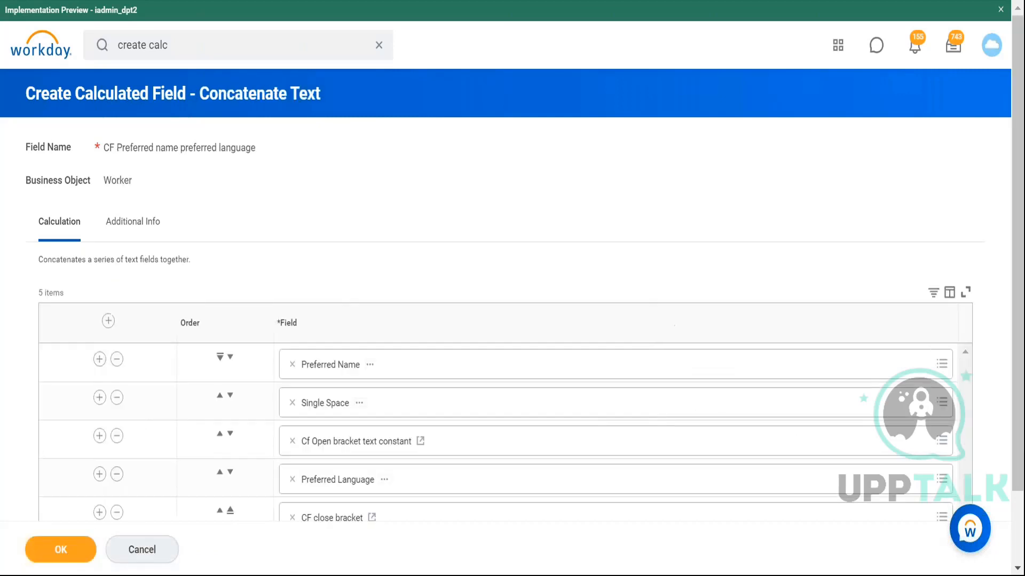
scroll(481, 219, "down", 2)
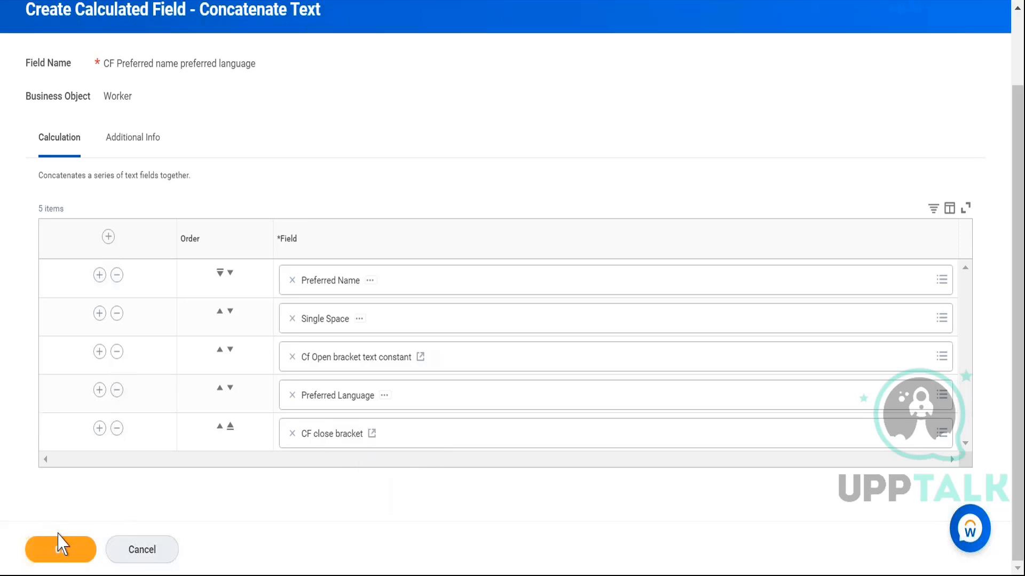
left_click(59, 553)
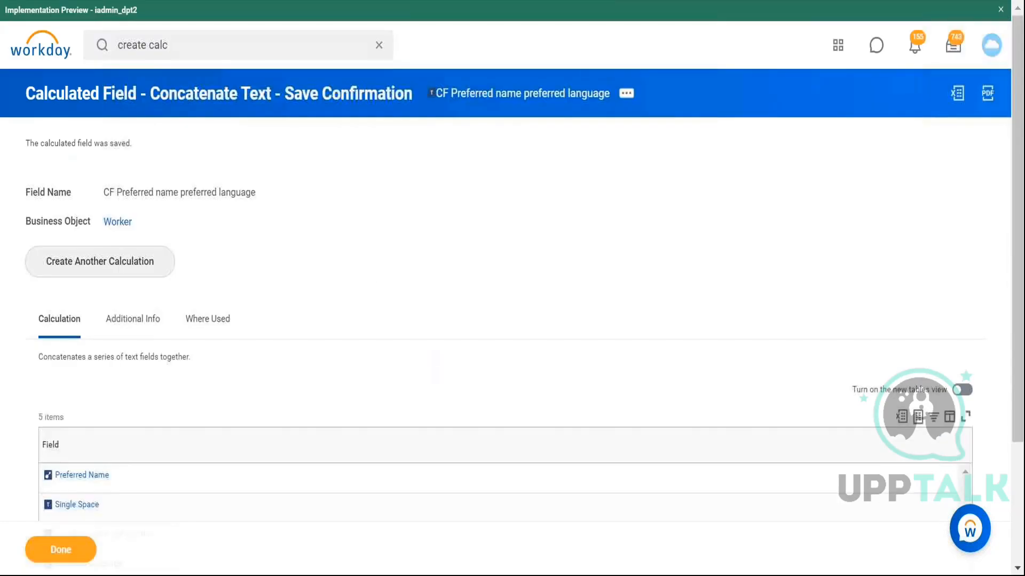
Step: Examine the related actions available for the saved CF Preferred name preferred language field, including Calculated Field, Audits, Favorite, Reporting and Solution
left_click(627, 94)
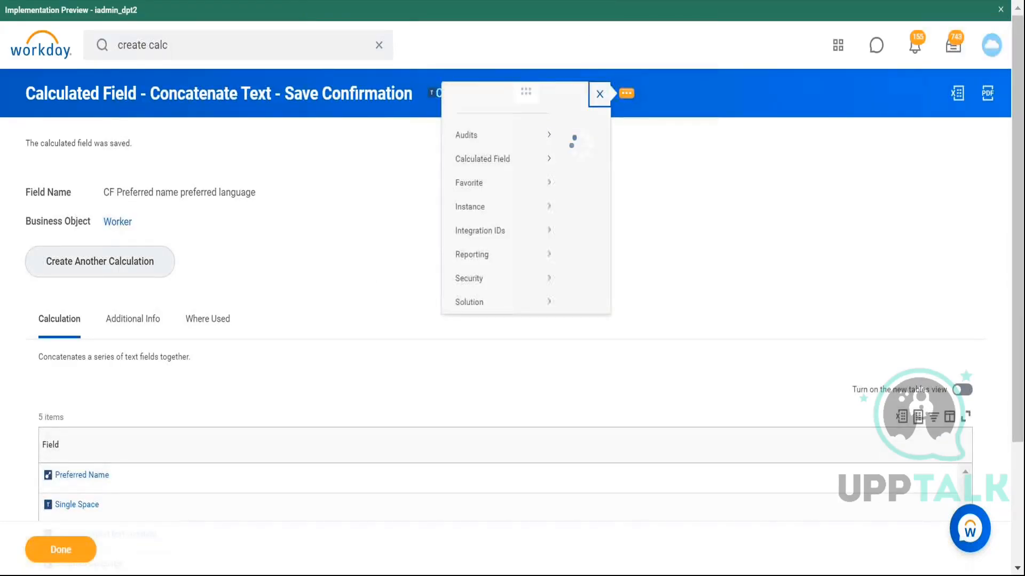
mouse_move(214, 179)
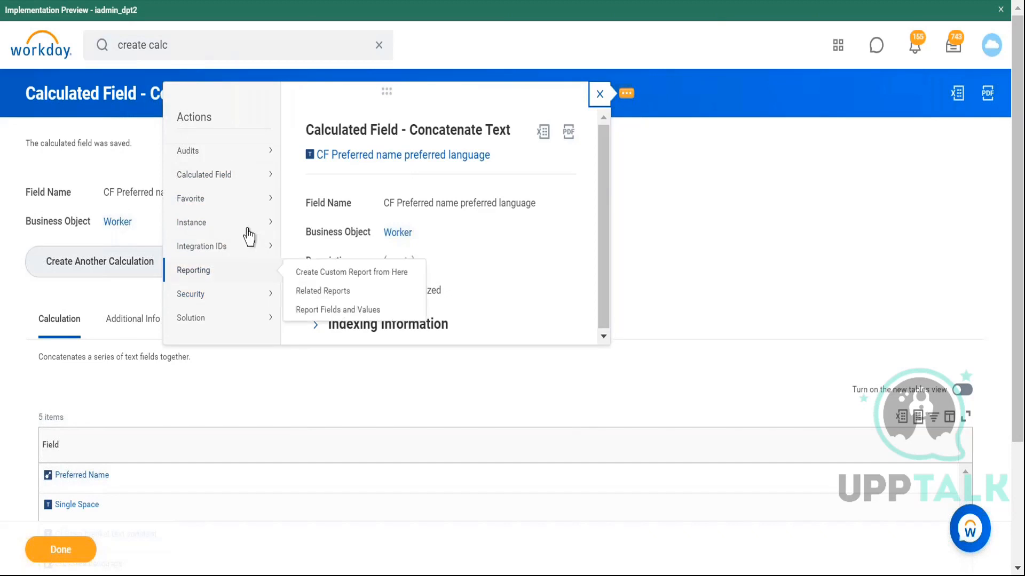
mouse_move(257, 161)
mouse_move(234, 319)
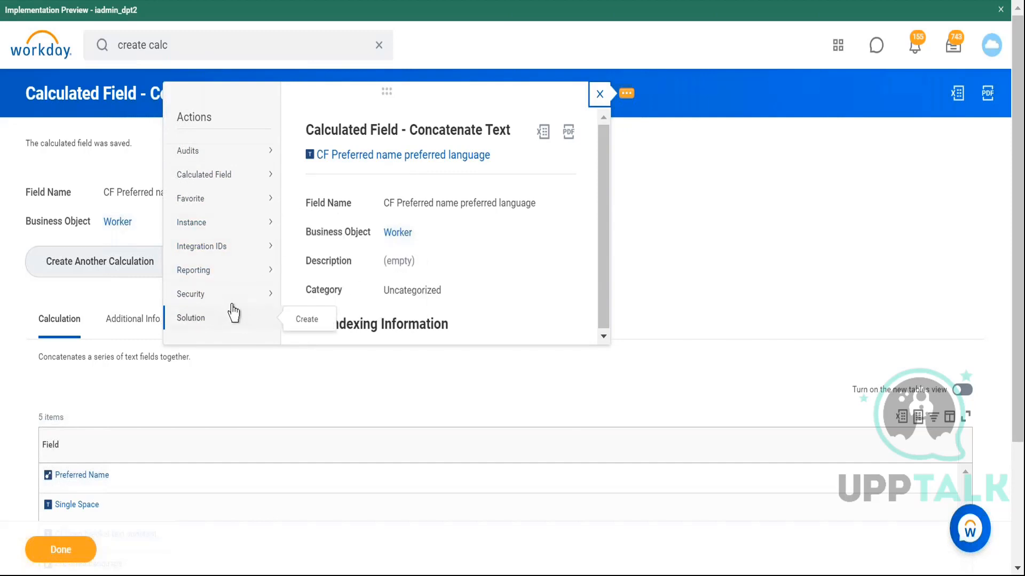
mouse_move(243, 208)
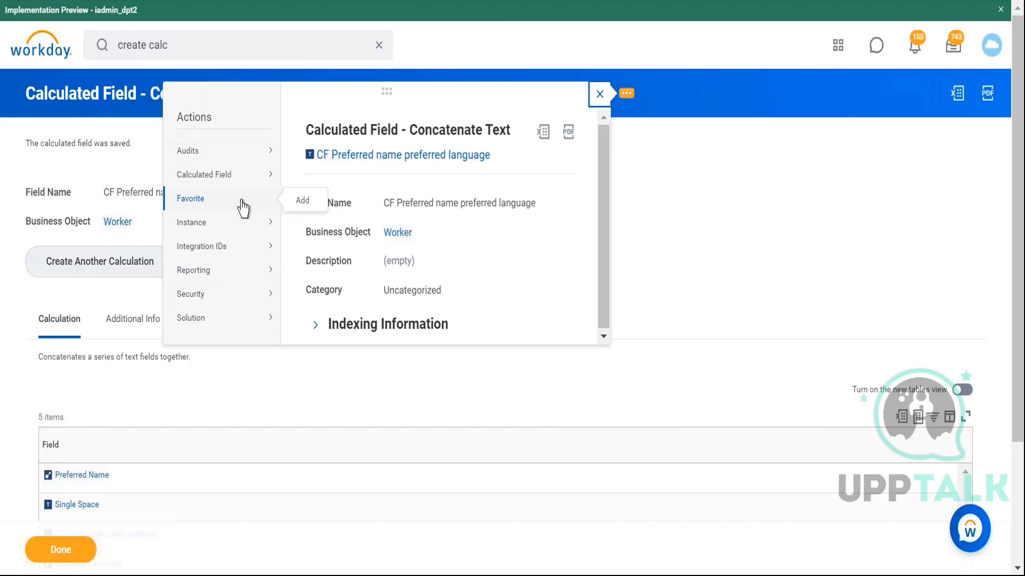
mouse_move(246, 189)
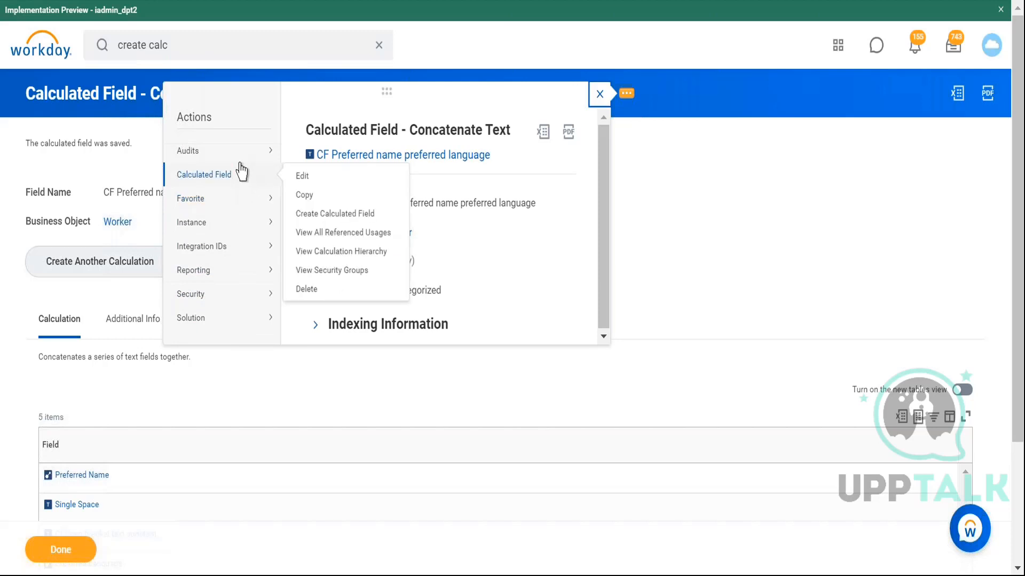
mouse_move(238, 160)
mouse_move(197, 299)
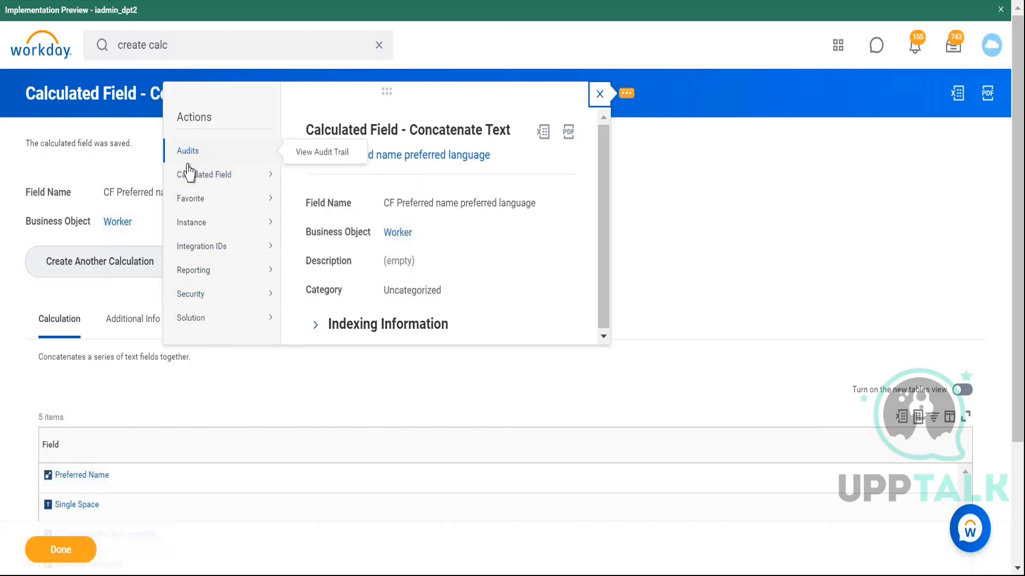
mouse_move(191, 196)
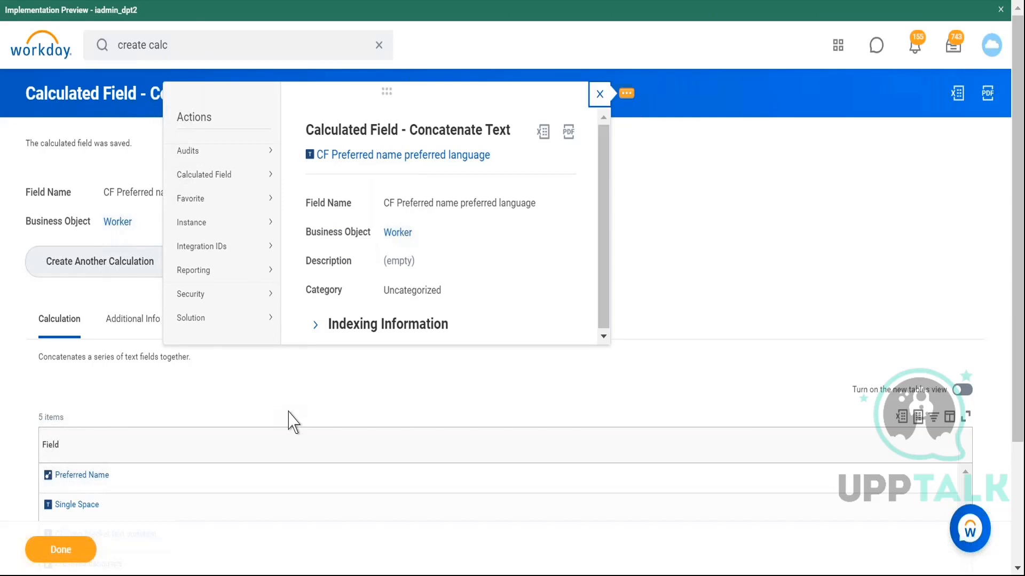
left_click(600, 97)
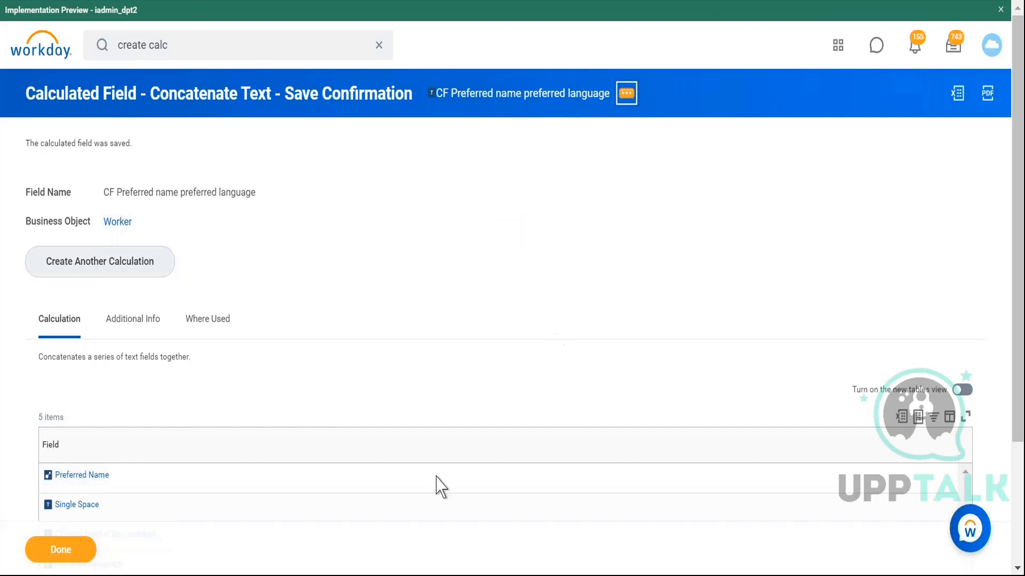
Step: Switch to the Notepad++ notes and add a case-formatting example line containing "Propoer Case Upper case-" with sample text before and after it
left_click(306, 575)
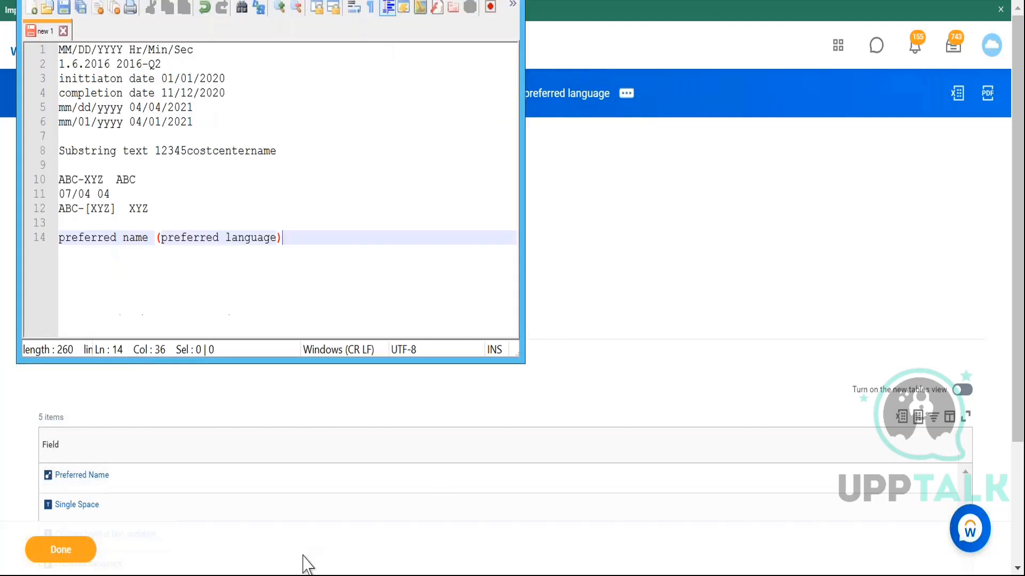
key("Return")
key("Return")
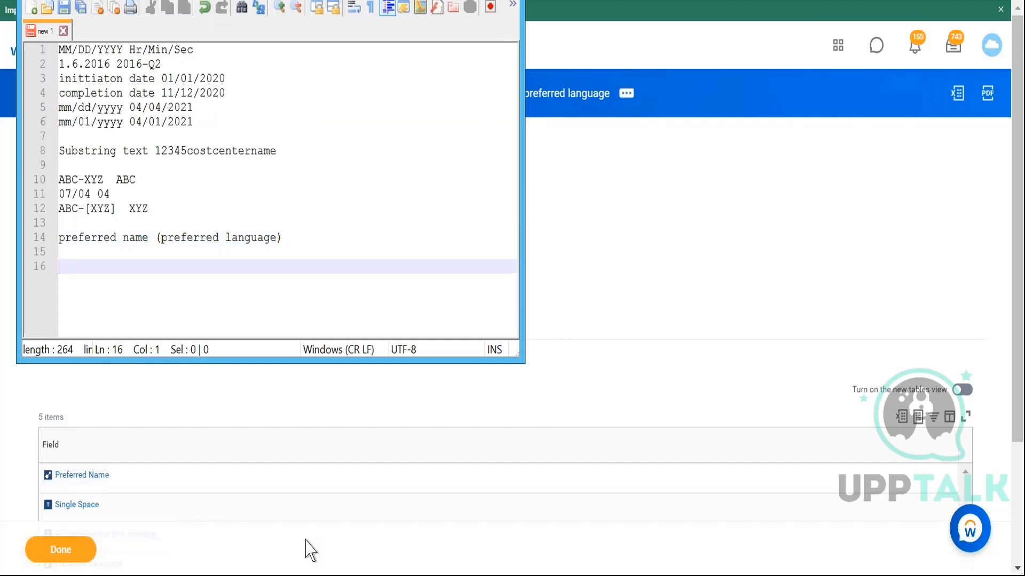
type("?????????Propo")
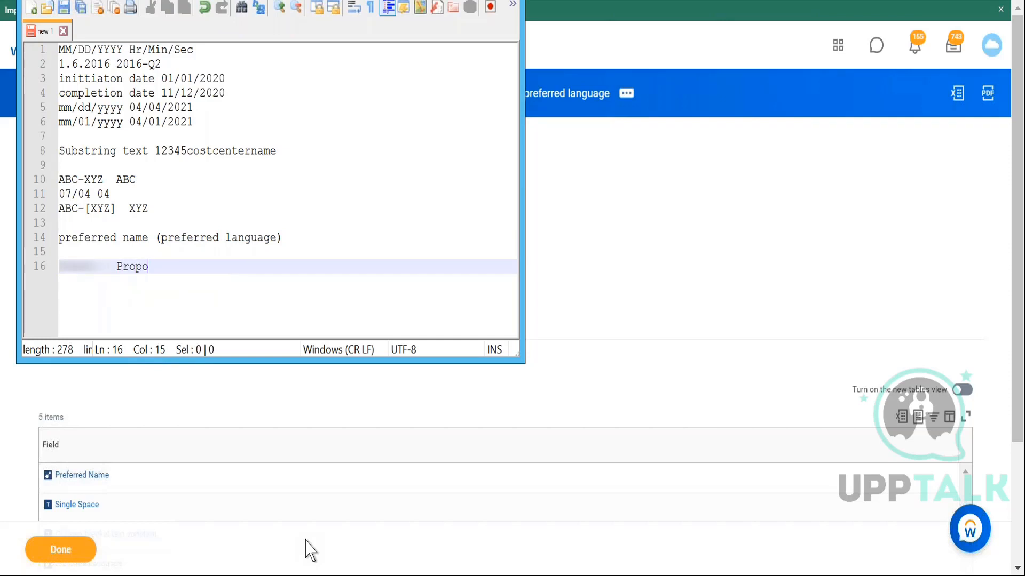
type("er Case Upper case- ")
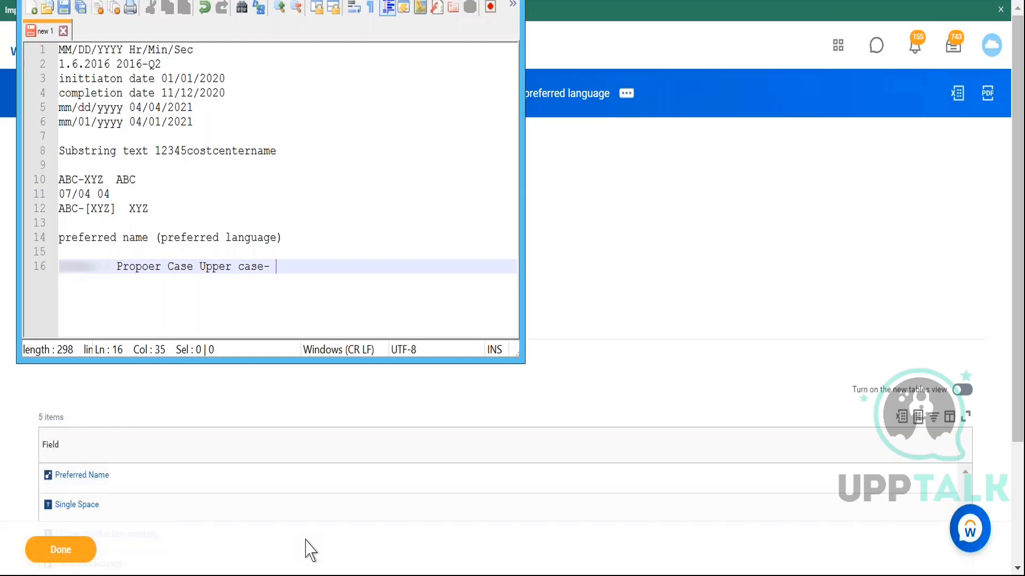
type("??")
key("BackSpace")
key("BackSpace")
key("BackSpace")
type("?????")
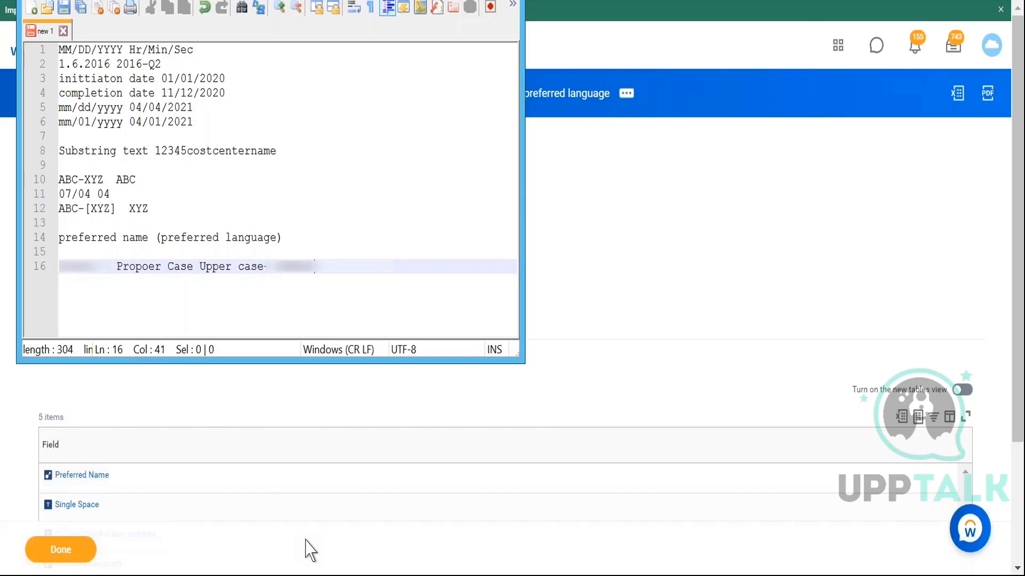
type("???????????????????")
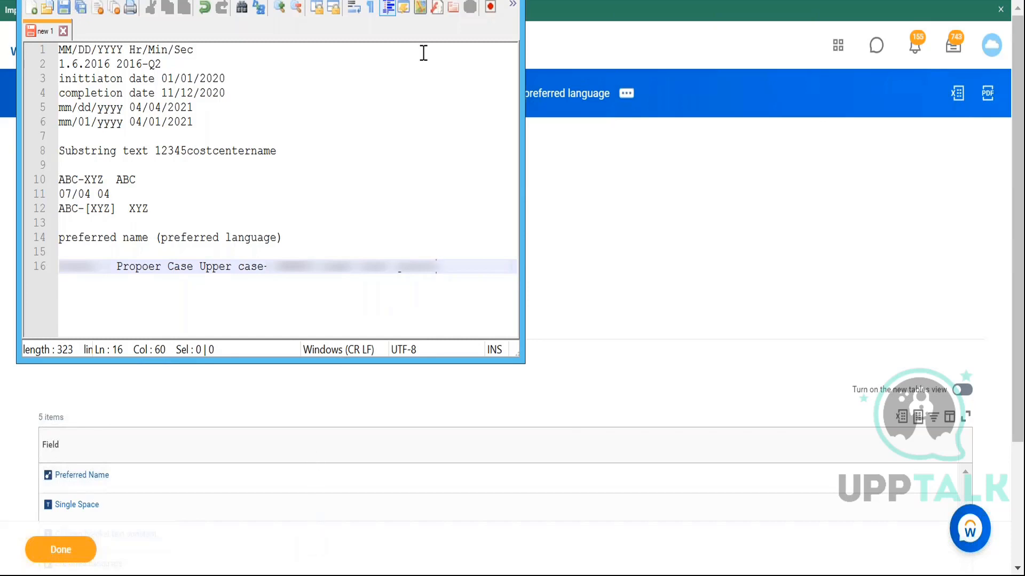
Step: Switch back to Workday, start the Create Calculated Field task, and name the new field "CF Legal name in upper case"
key("alt+Tab")
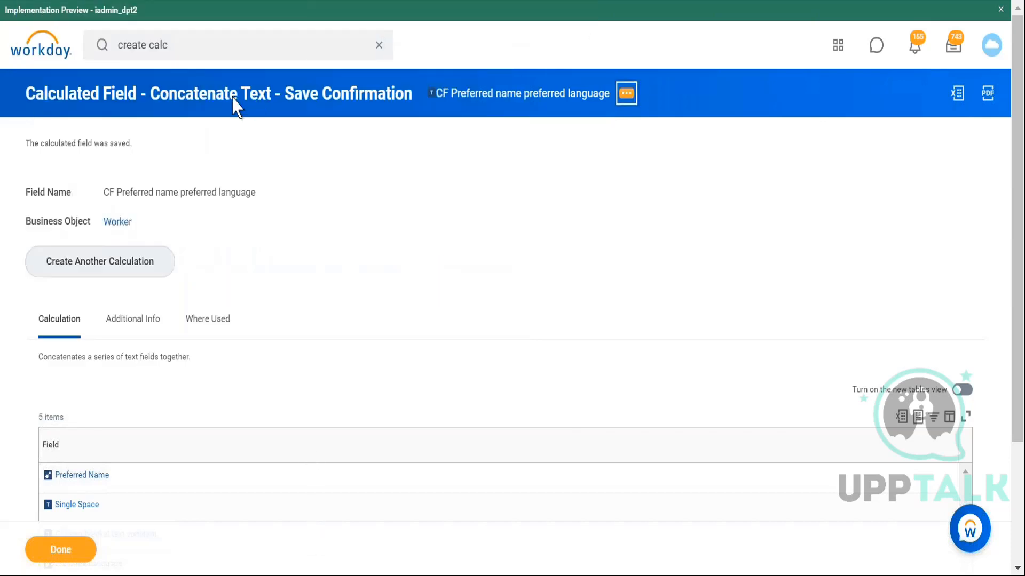
left_click(195, 45)
key("Return")
left_click(226, 202)
left_click(238, 146)
type("CF Legal name in upper case")
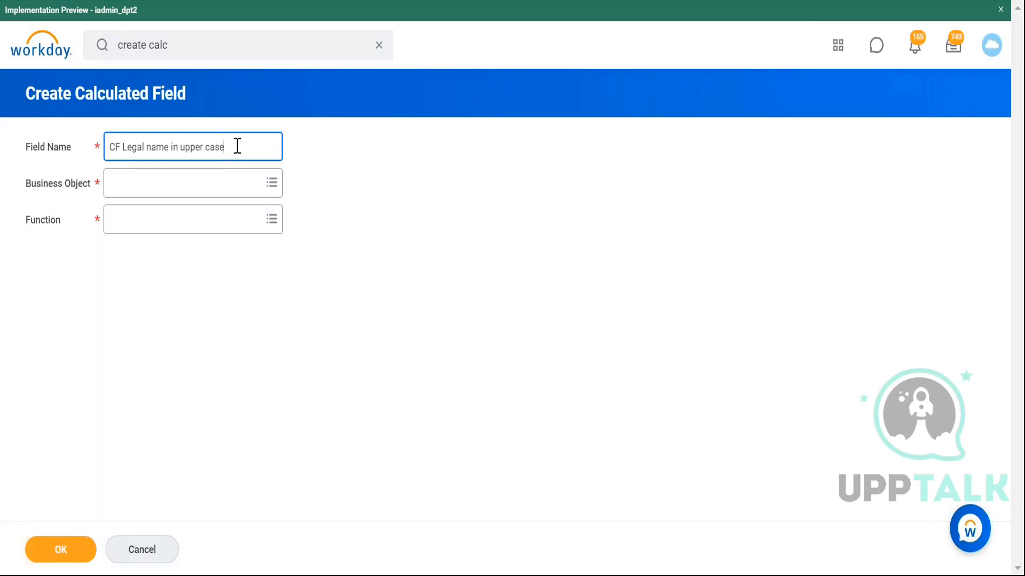
Step: Set the Business Object to Worker and the Function to Format Text, and continue to the calculation definition
left_click(201, 186)
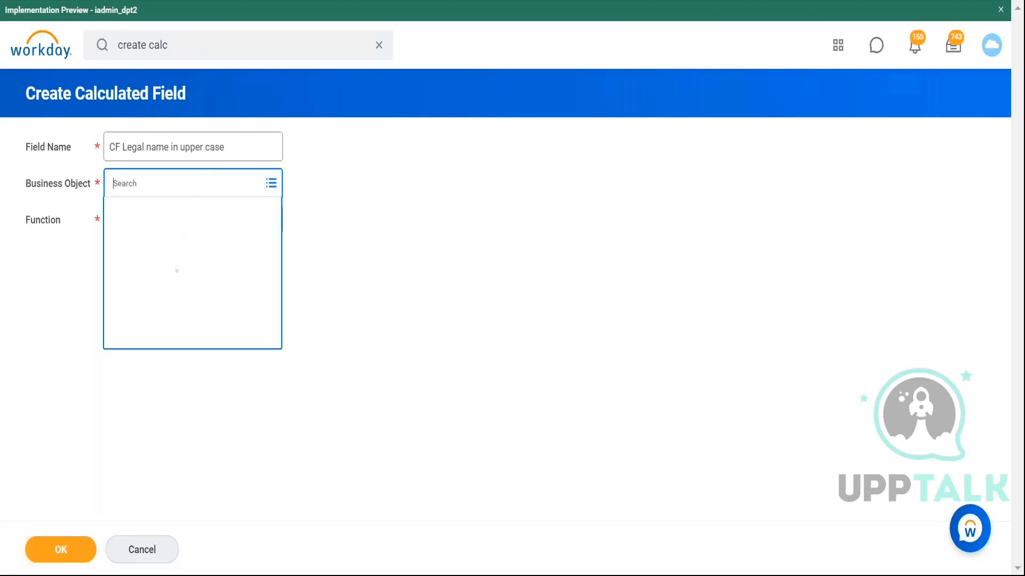
type("worker")
key("Return")
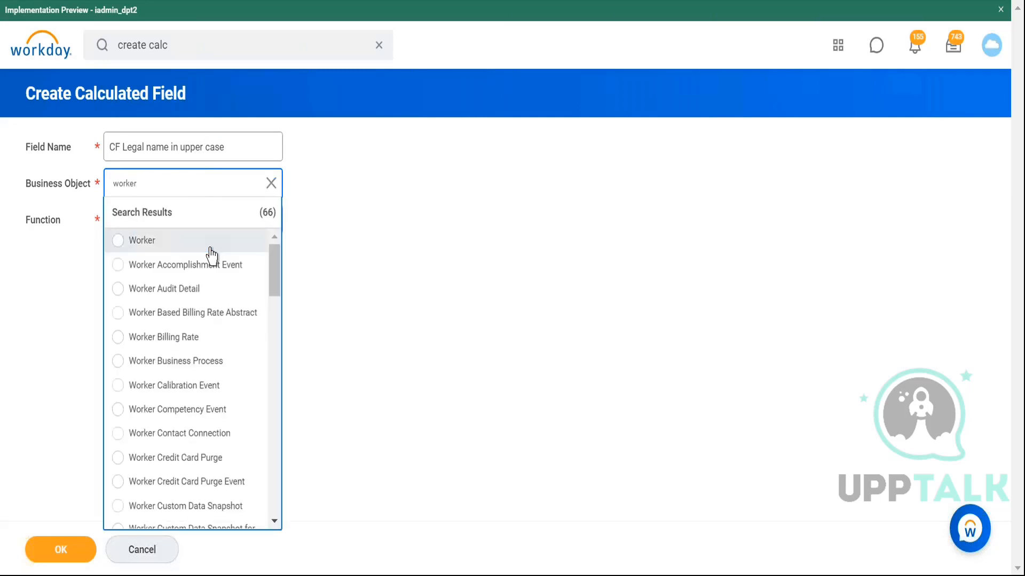
left_click(210, 243)
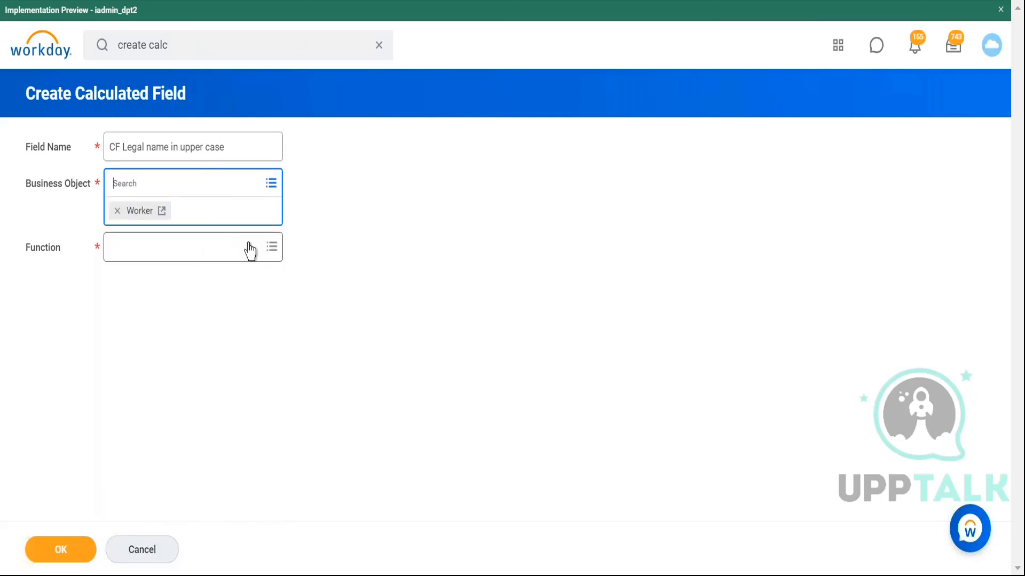
left_click(249, 250)
left_click_drag(281, 293, 280, 387)
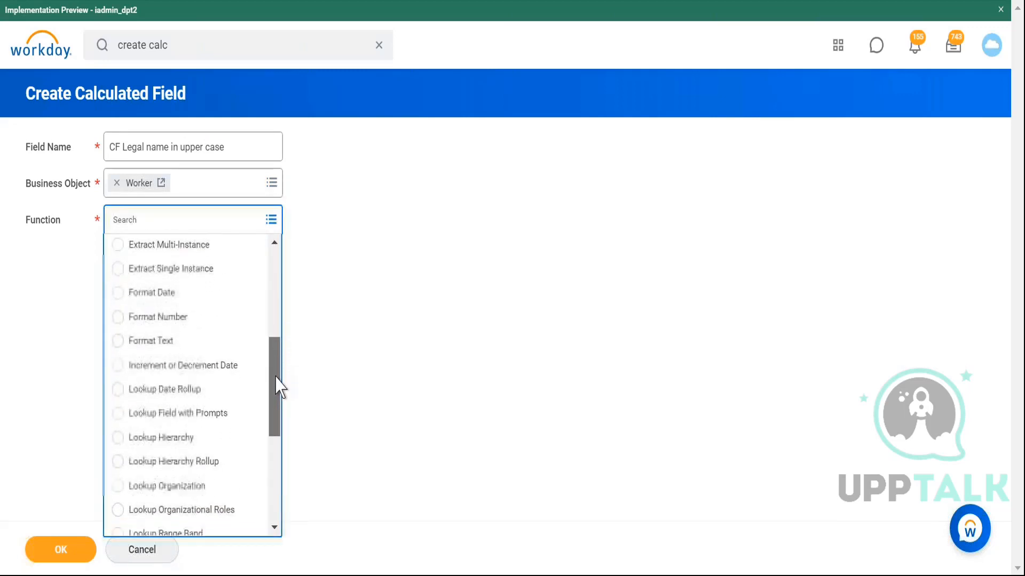
left_click(205, 348)
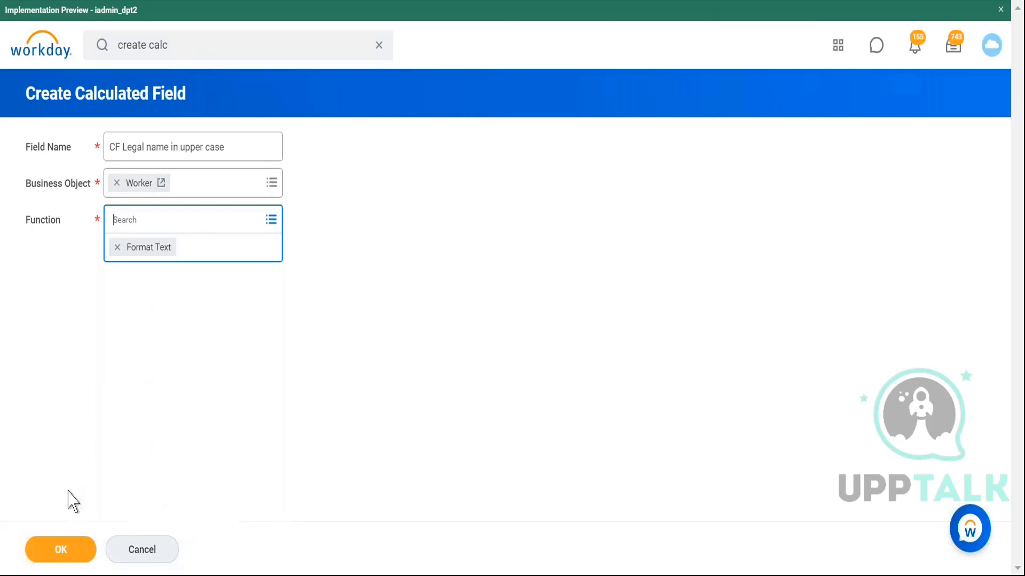
left_click(65, 550)
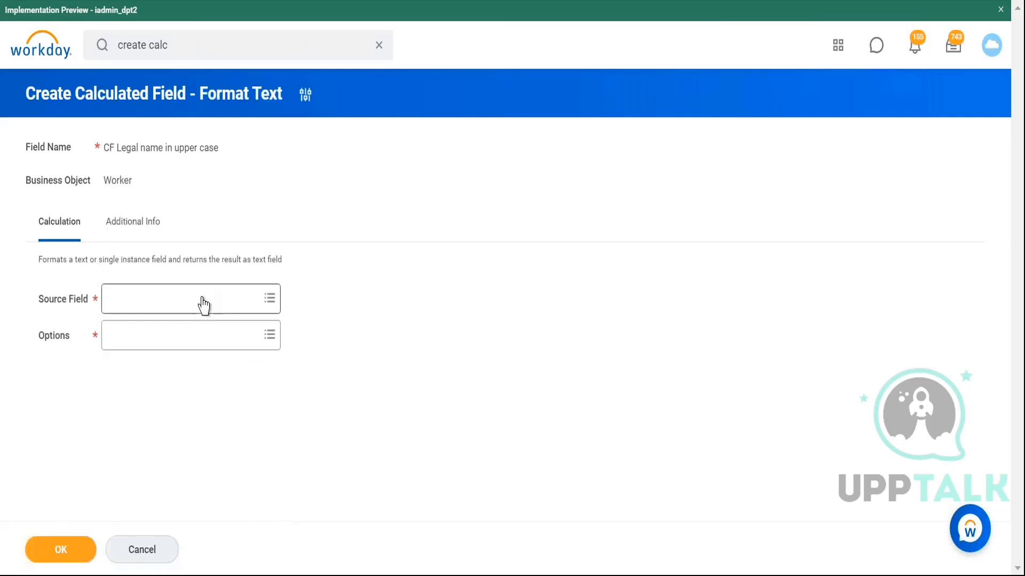
Step: Set the Source Field to Full Legal Name and the Options to Upper Case, and save the calculated field
left_click(201, 300)
type("full legal name")
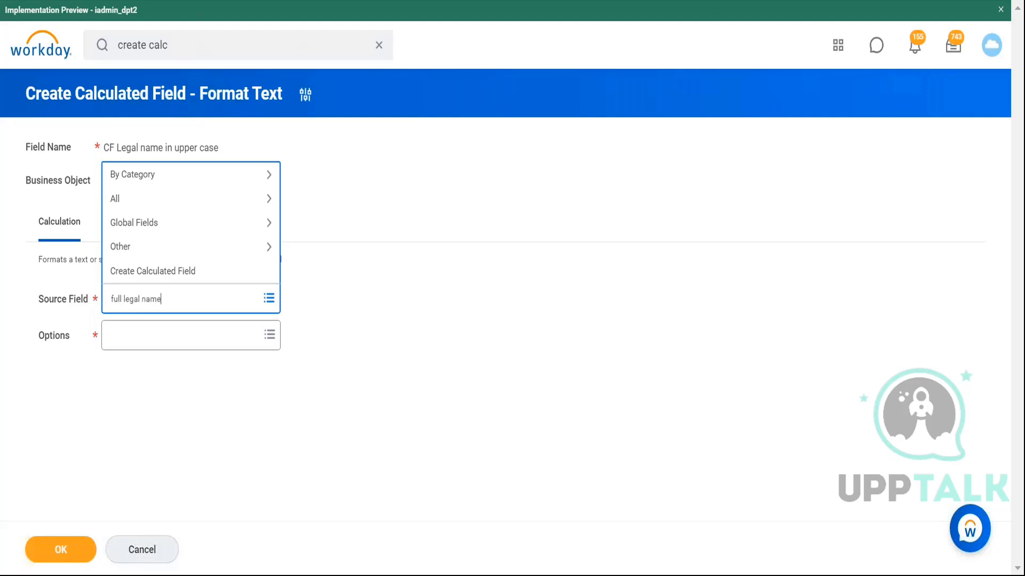
key("Return")
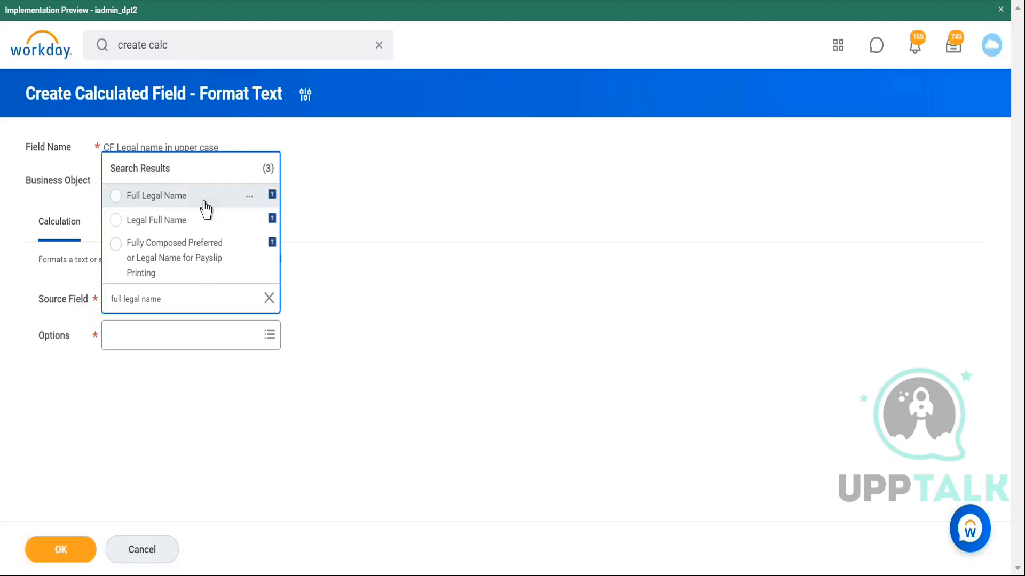
left_click(209, 205)
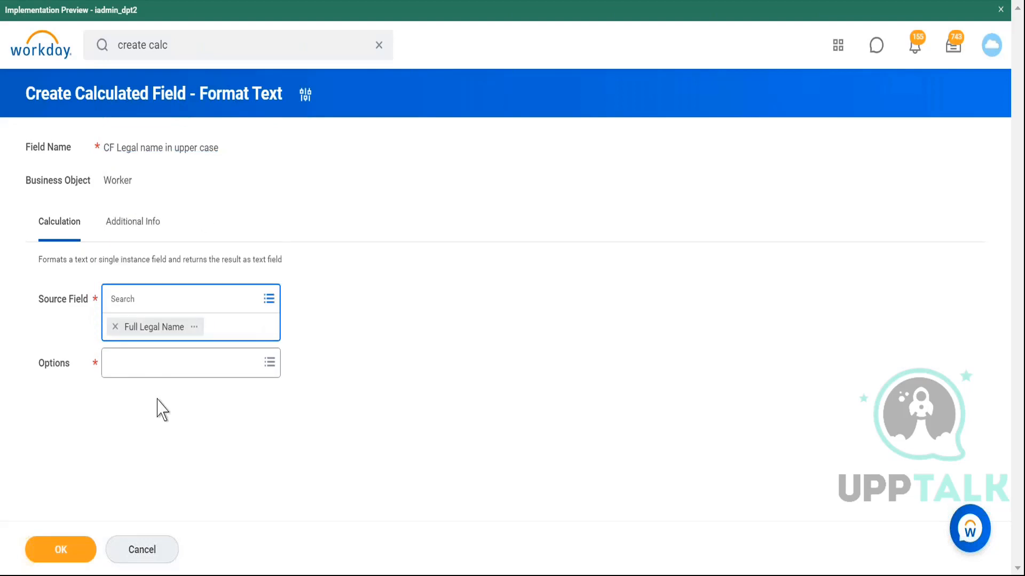
left_click(185, 372)
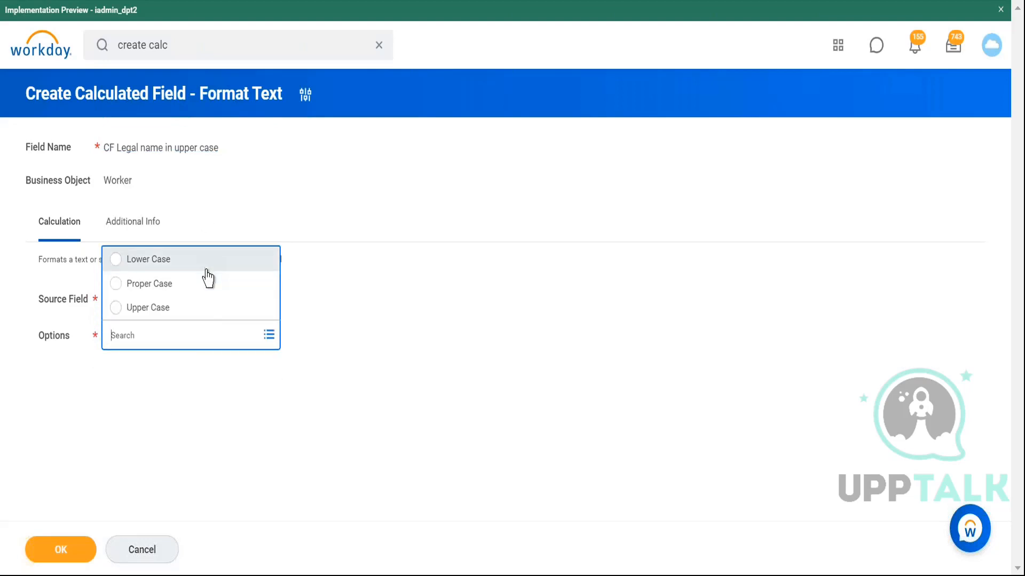
left_click(205, 309)
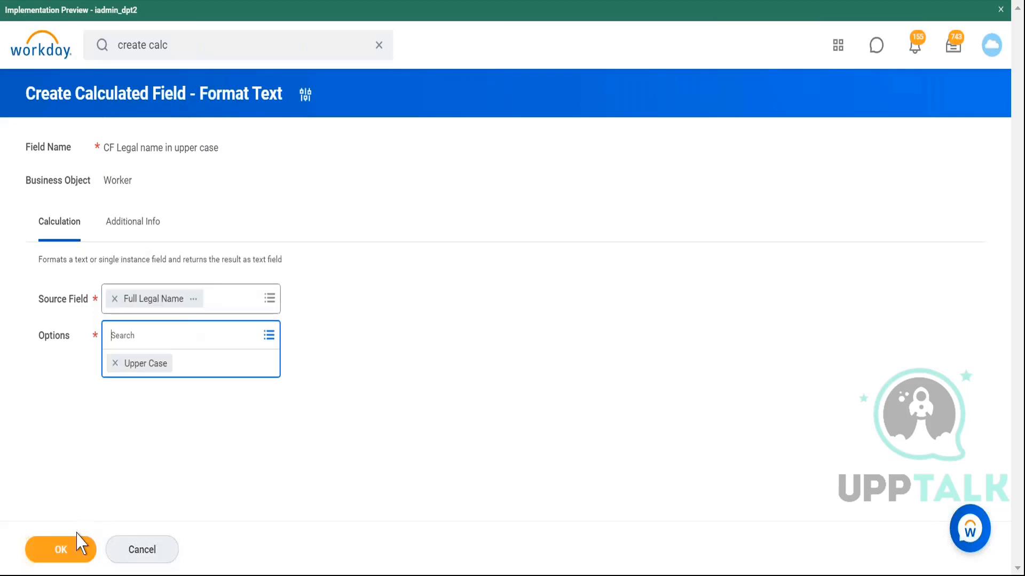
left_click(71, 553)
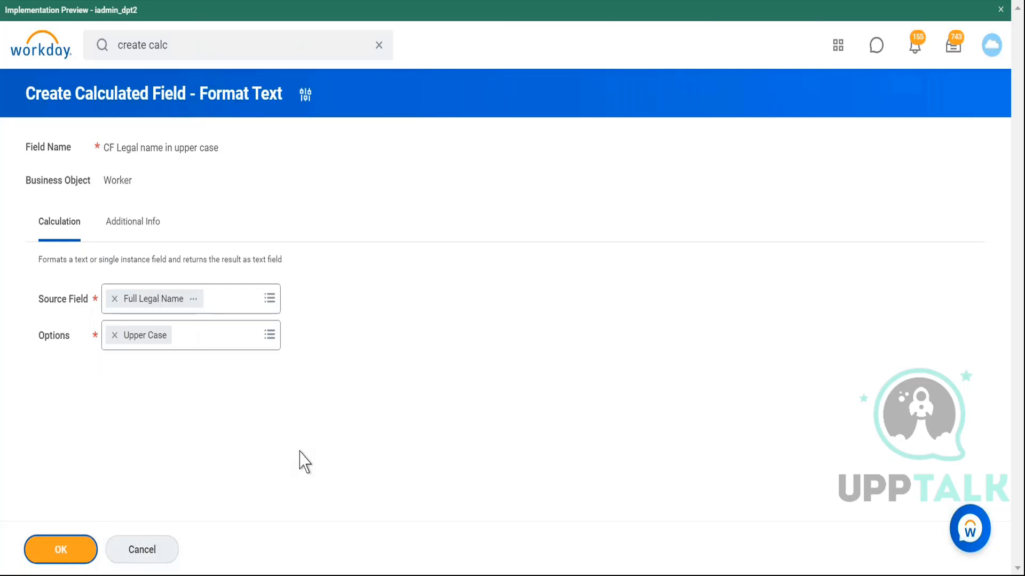
left_click(68, 553)
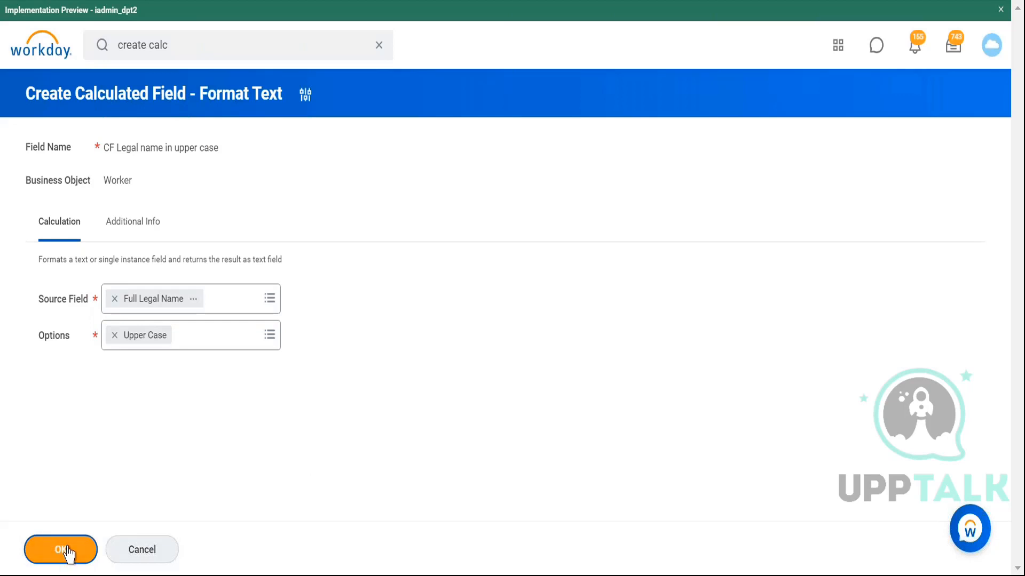
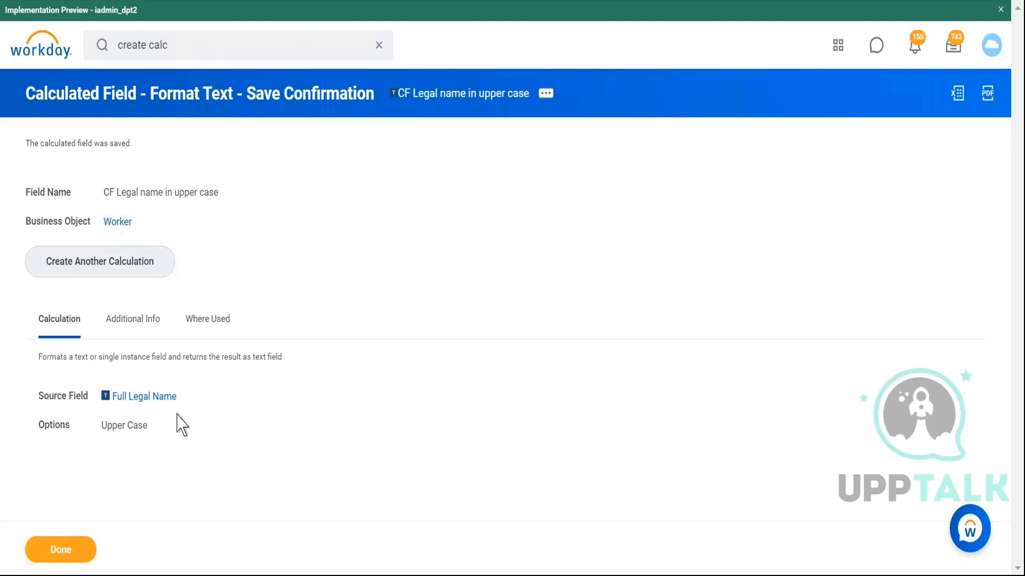
Step: Search for "create calc", start another Create Calculated Field task, and name the new field "CF Format base pay"
left_click(187, 48)
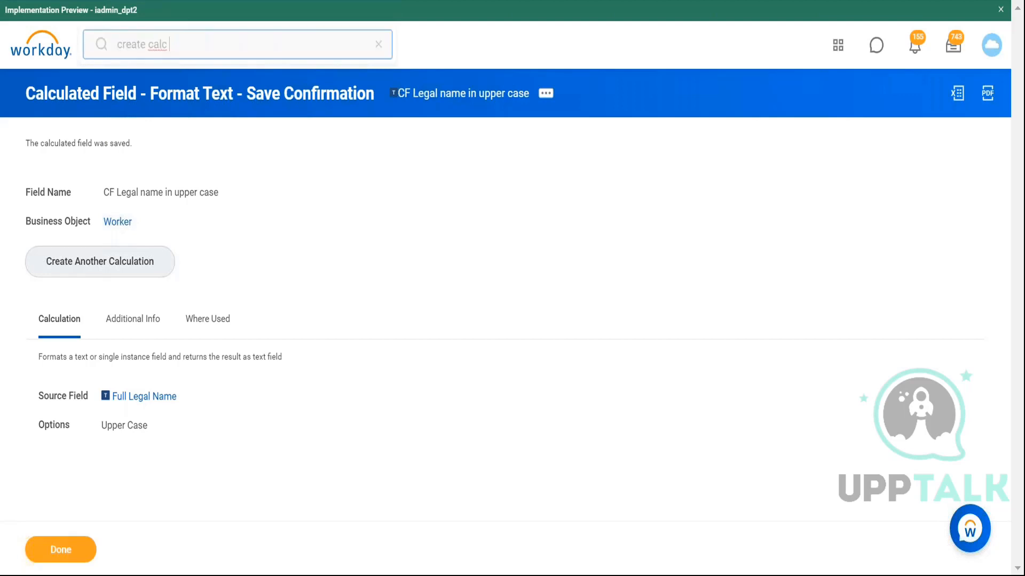
key("Return")
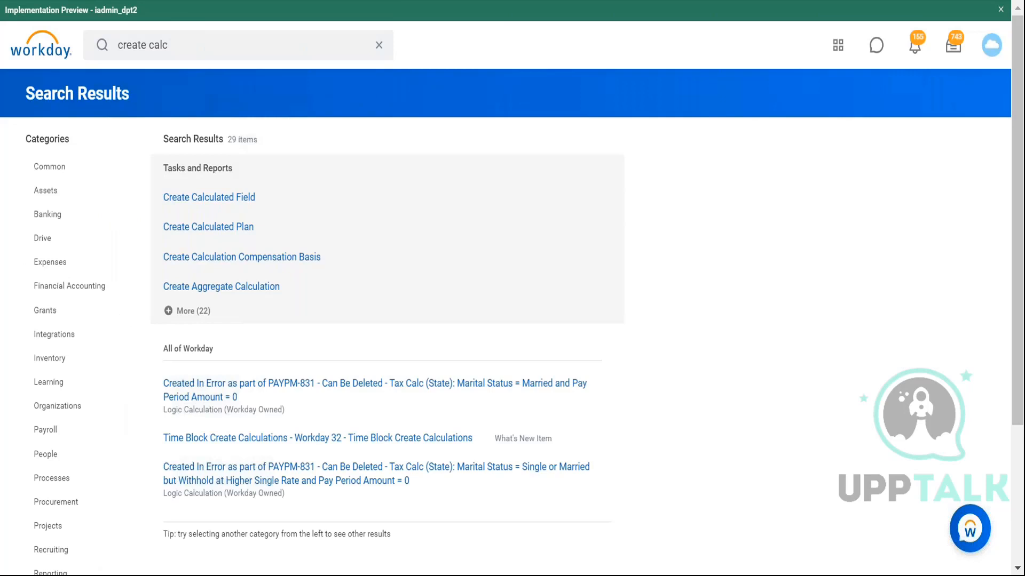
left_click(193, 201)
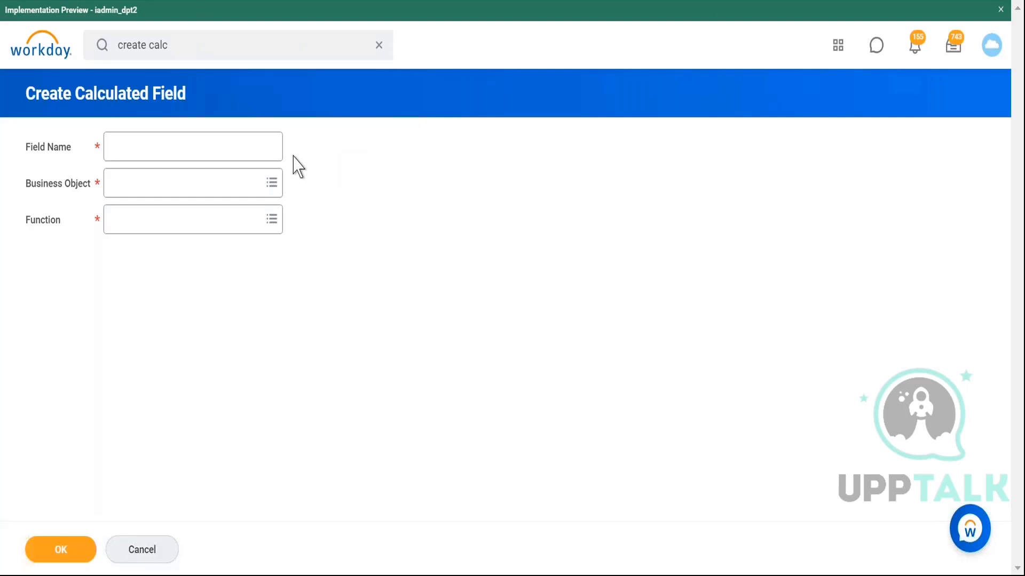
left_click(176, 144)
type("C")
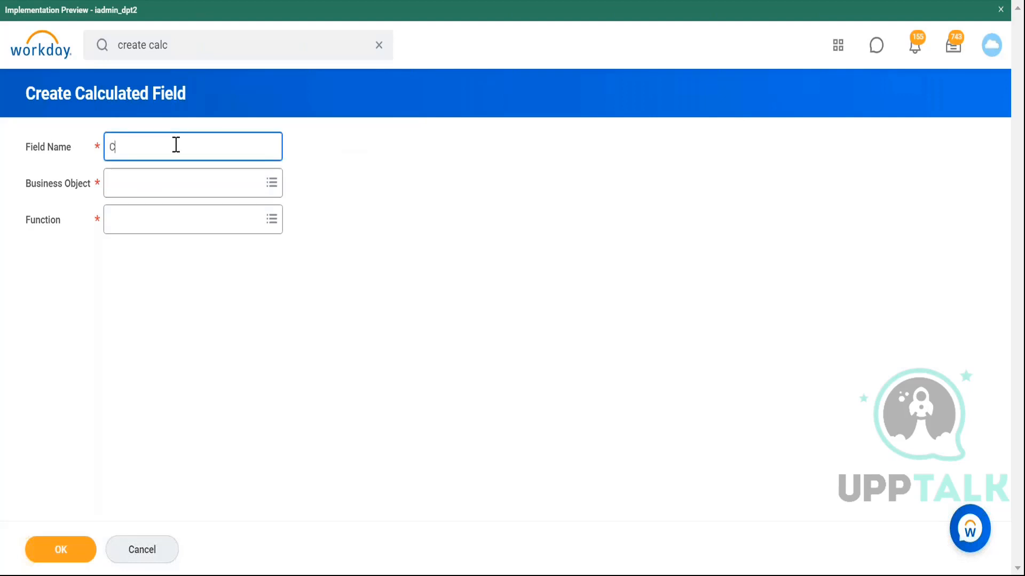
type("F Format base pay")
Step: Set the Business Object to Worker and the Function to Format Number, and continue to the calculation definition
left_click(181, 187)
type("worker")
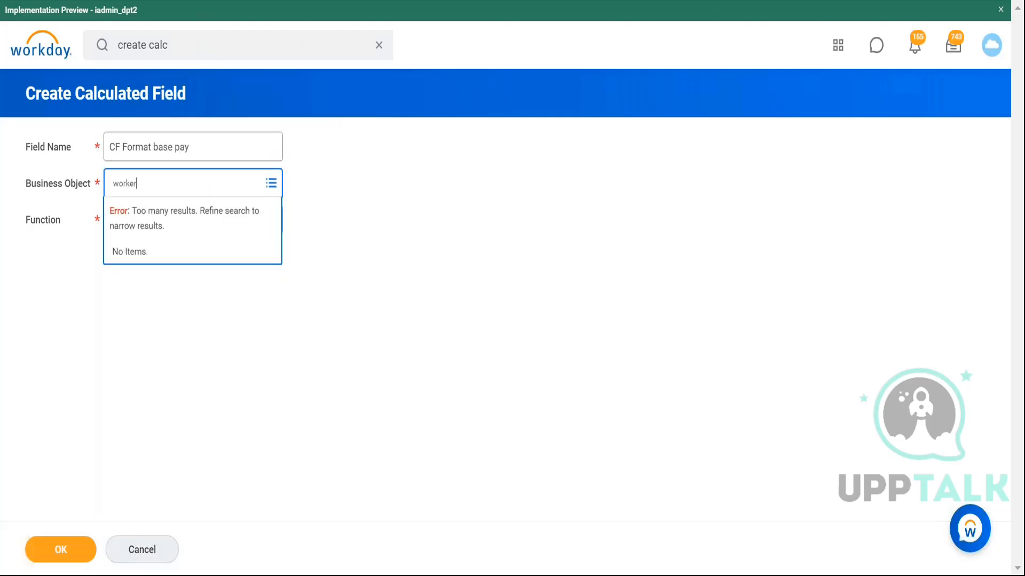
key("Return")
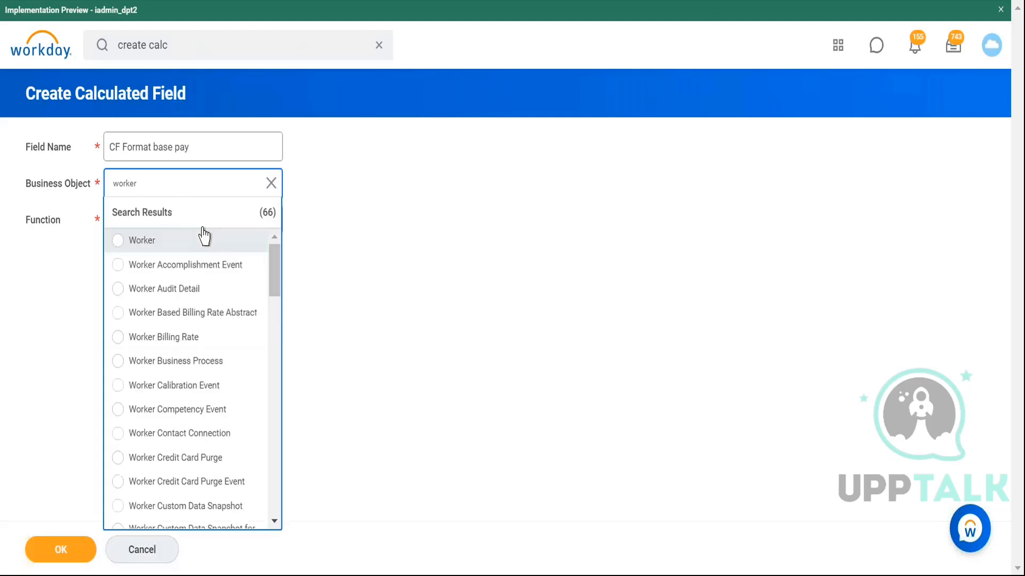
left_click(208, 245)
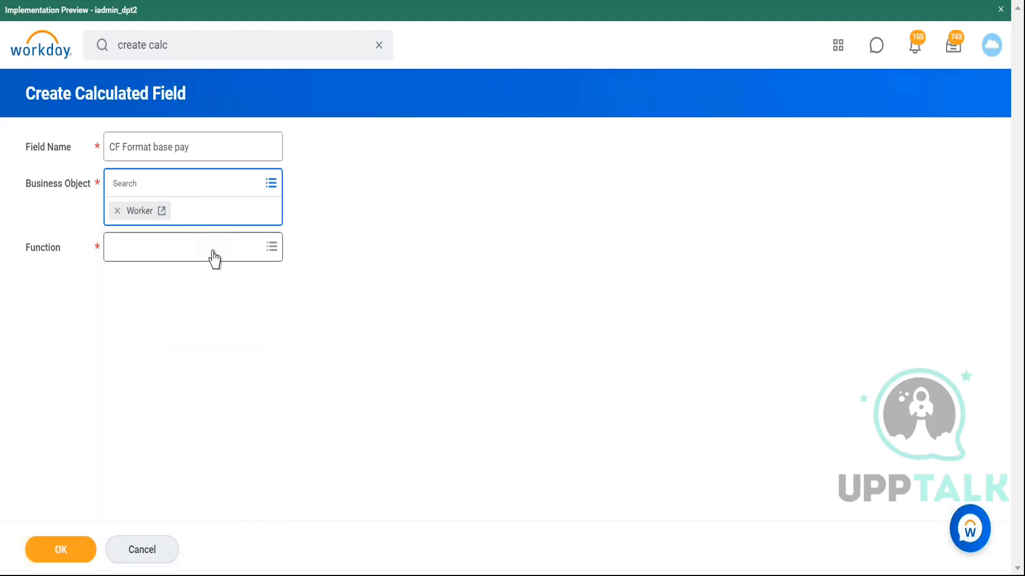
left_click(213, 257)
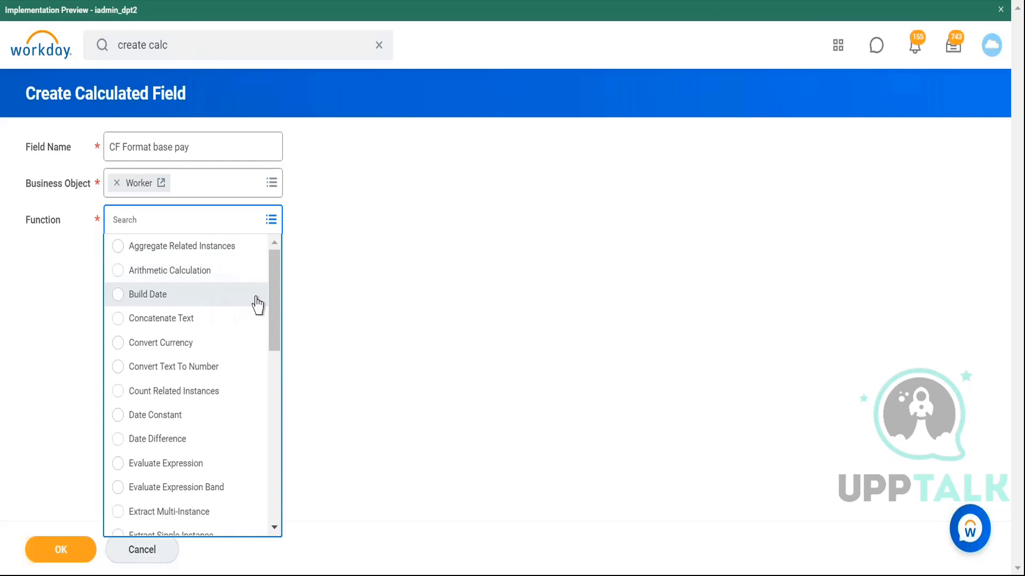
left_click_drag(274, 300, 272, 393)
left_click(183, 394)
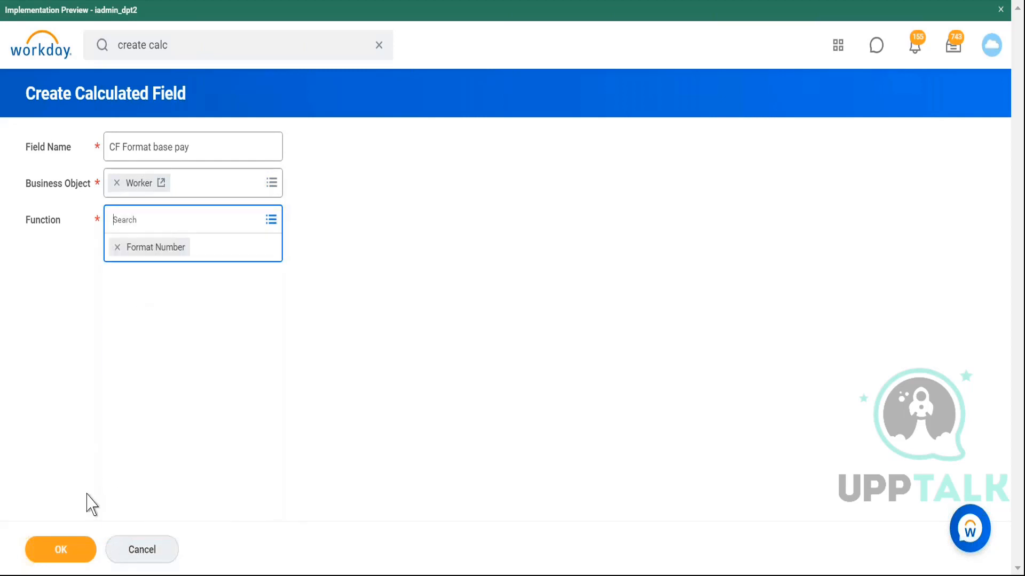
left_click(83, 549)
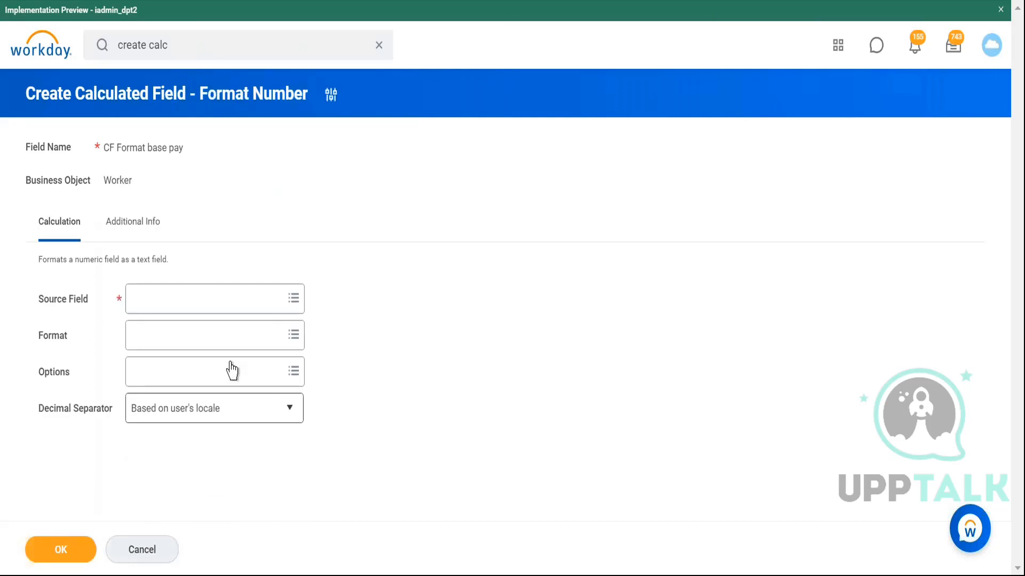
Step: Search the source fields for "base pay" and choose Annual Base Pay / Contract Pay in USD as the Source Field
left_click(259, 305)
type("base pay")
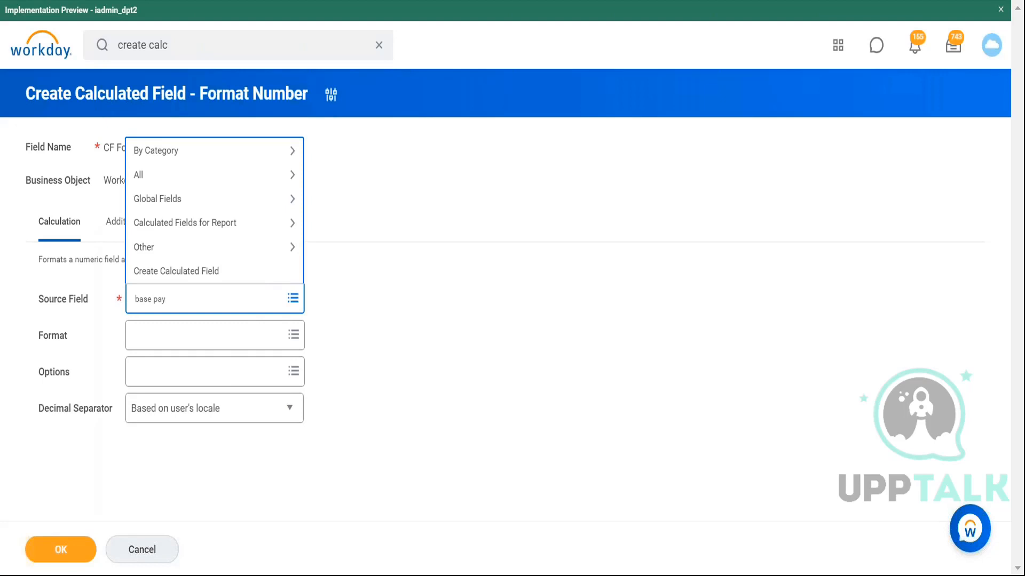
key("Return")
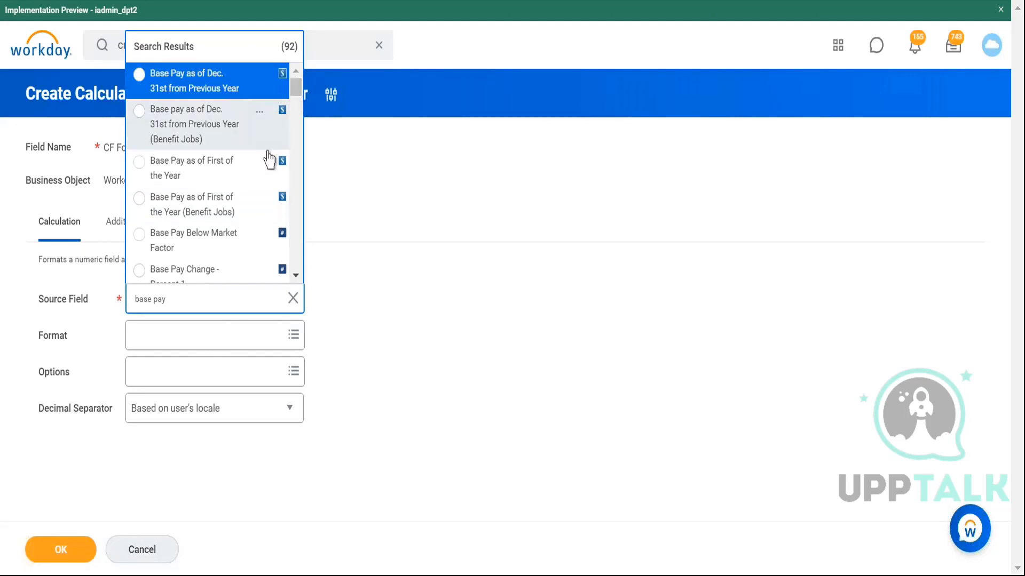
left_click(296, 275)
left_click(295, 275)
left_click(296, 275)
left_click(296, 275)
left_click(296, 275)
left_click(296, 275)
left_click(296, 275)
left_click(295, 276)
left_click(296, 276)
left_click(296, 275)
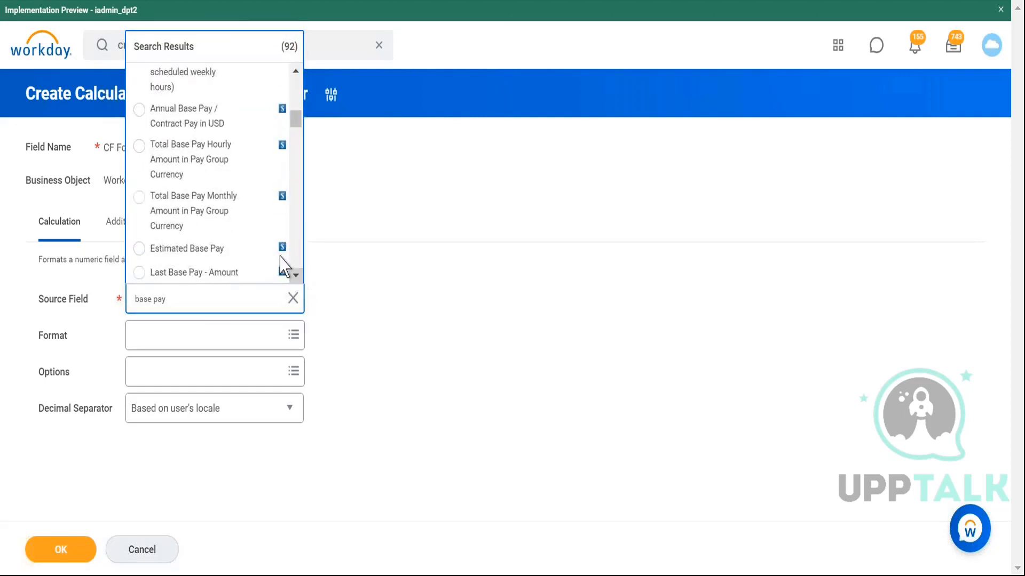
left_click(195, 128)
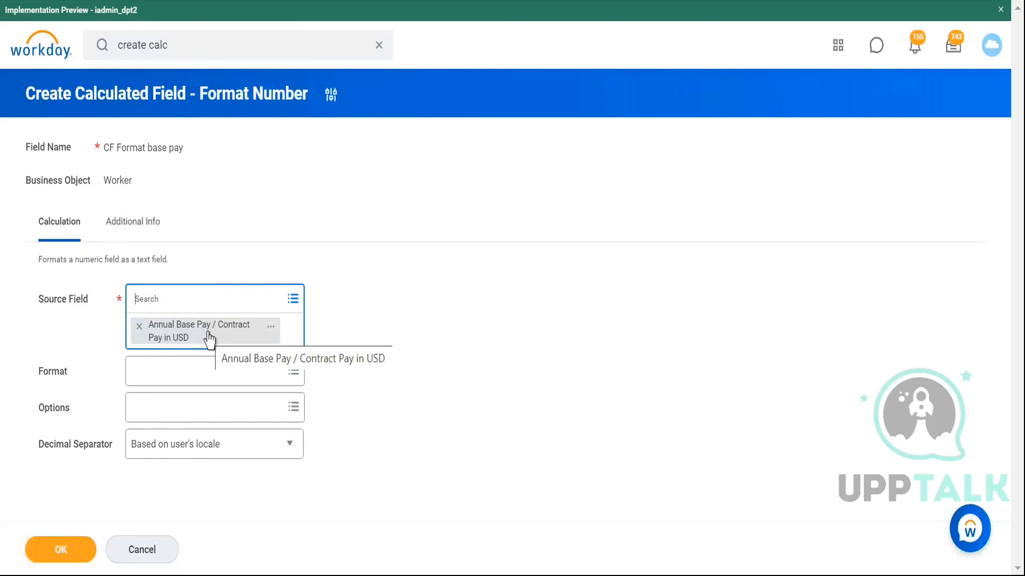
Step: Examine the available number formats under Thousands and All, as well as the Decimal Separator choices
left_click(223, 382)
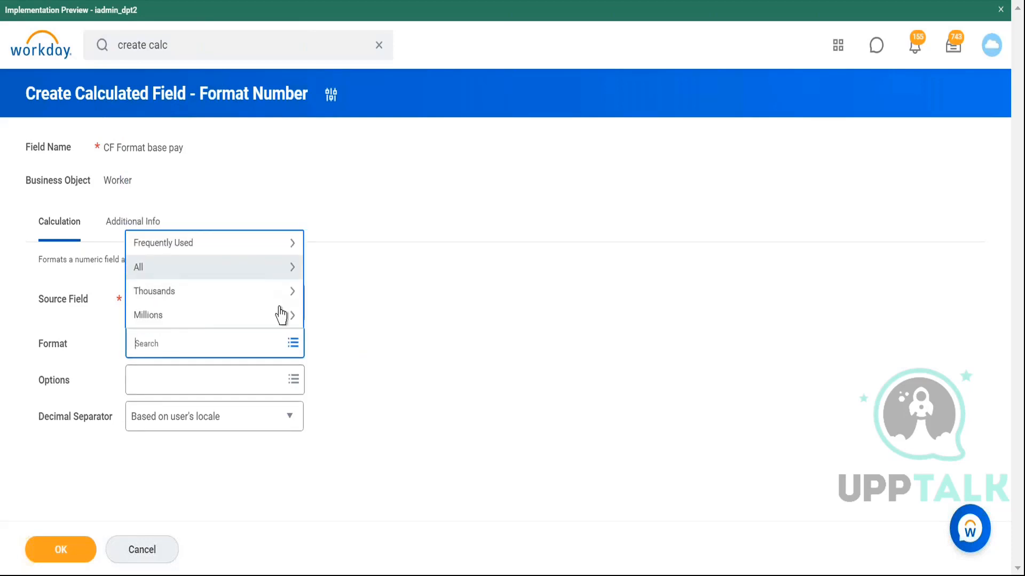
left_click(372, 324)
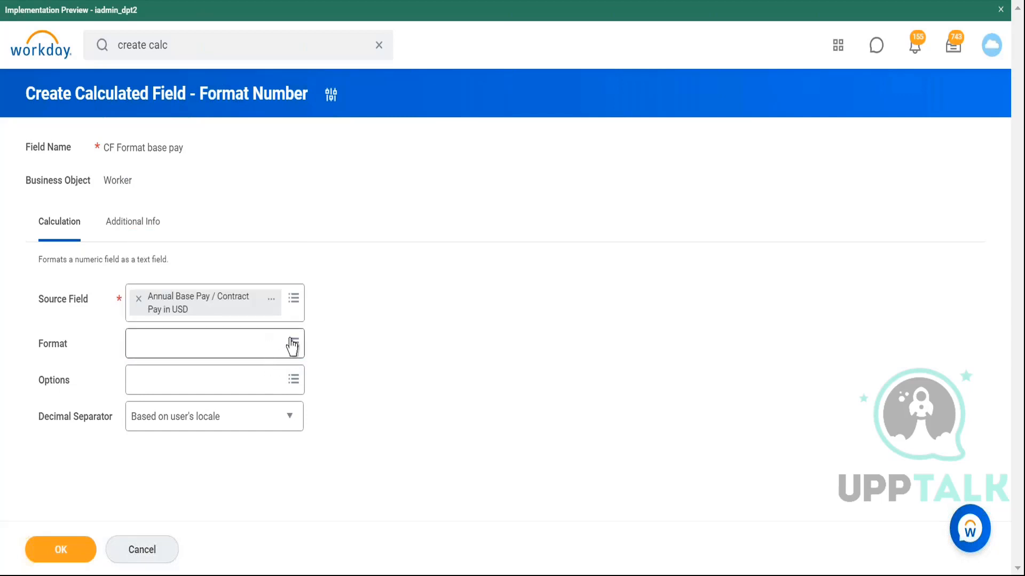
left_click(253, 353)
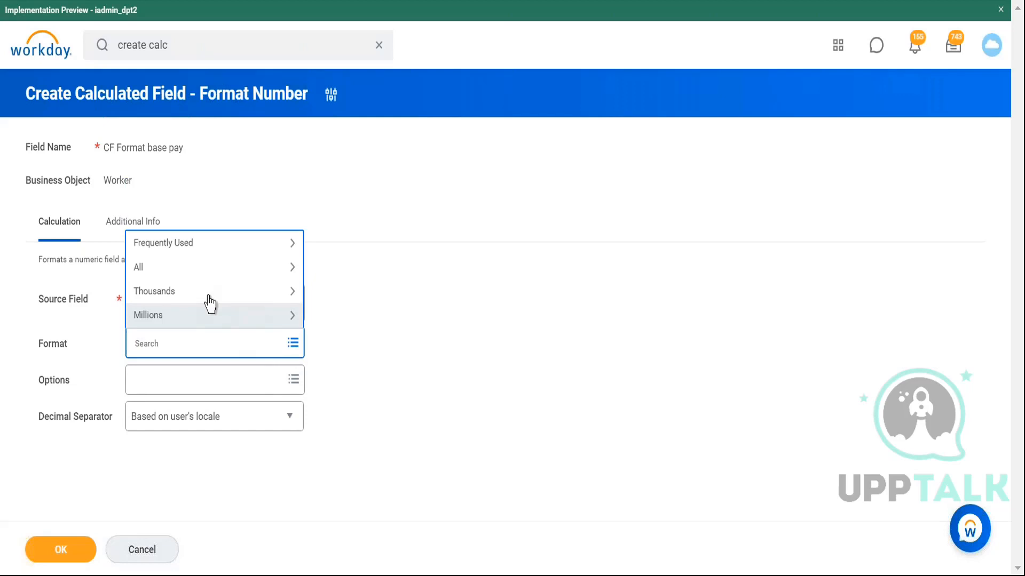
left_click(204, 292)
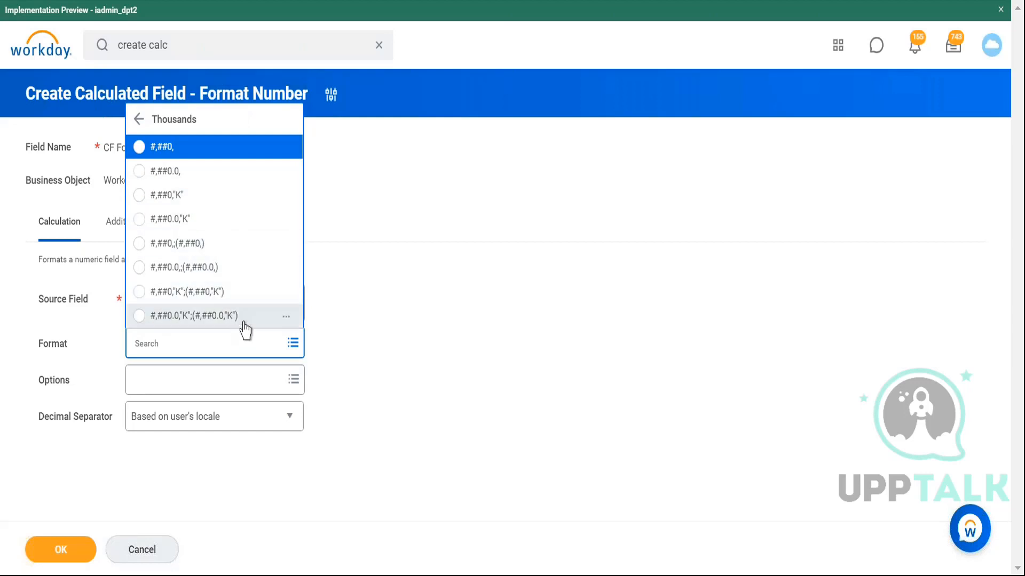
left_click(374, 297)
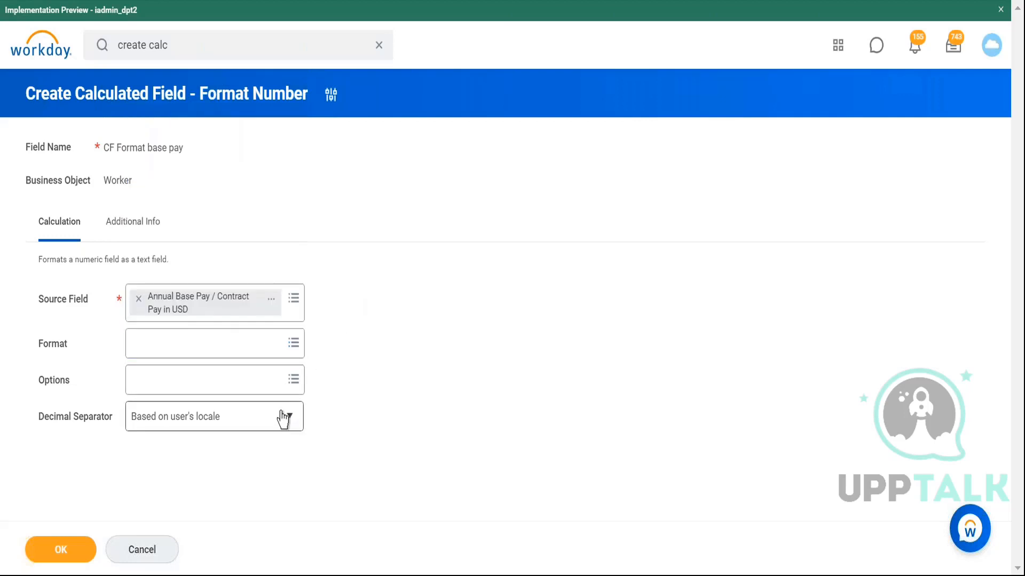
mouse_move(283, 419)
left_click(282, 419)
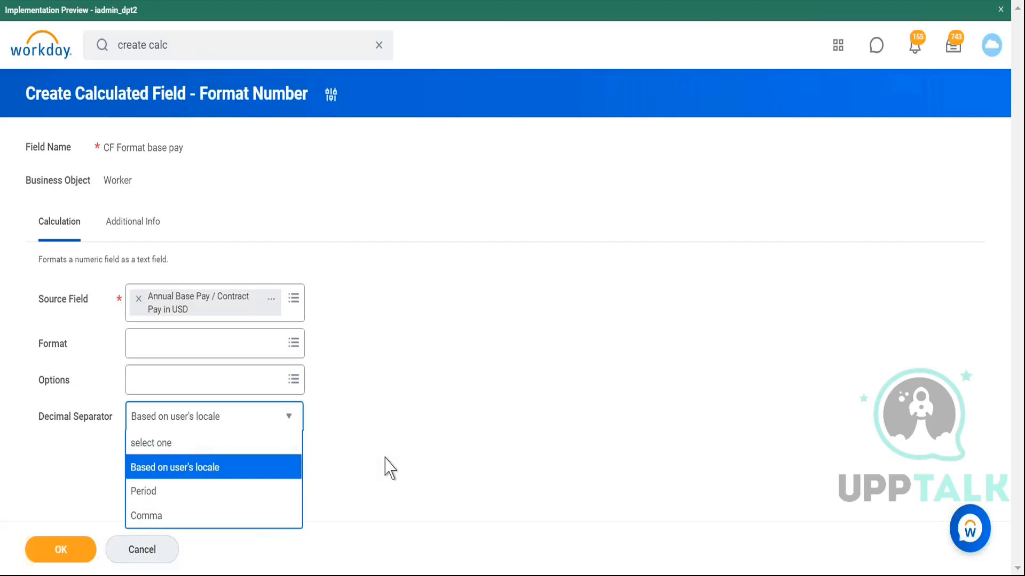
left_click(293, 342)
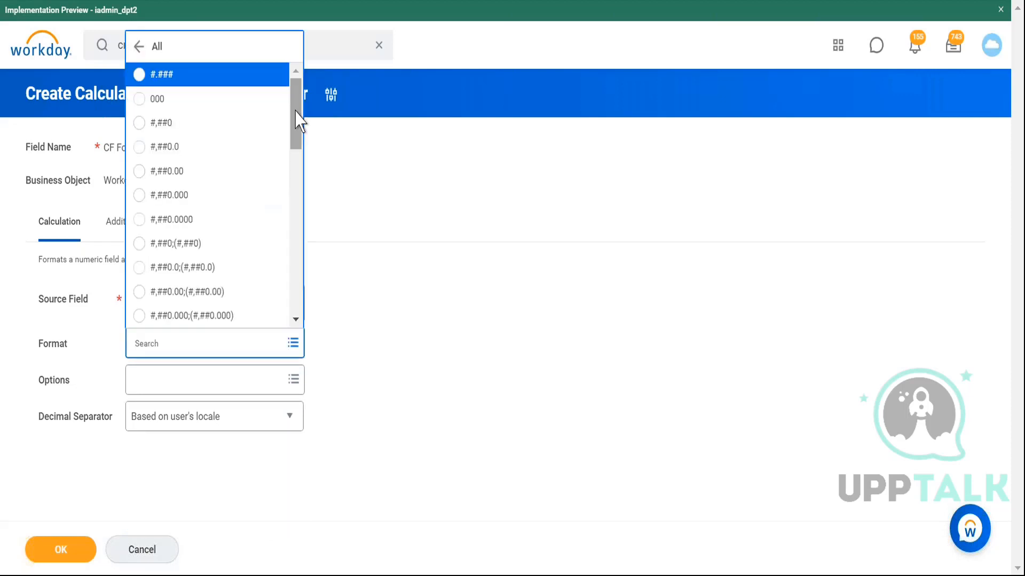
scroll(299, 123, "down", 1)
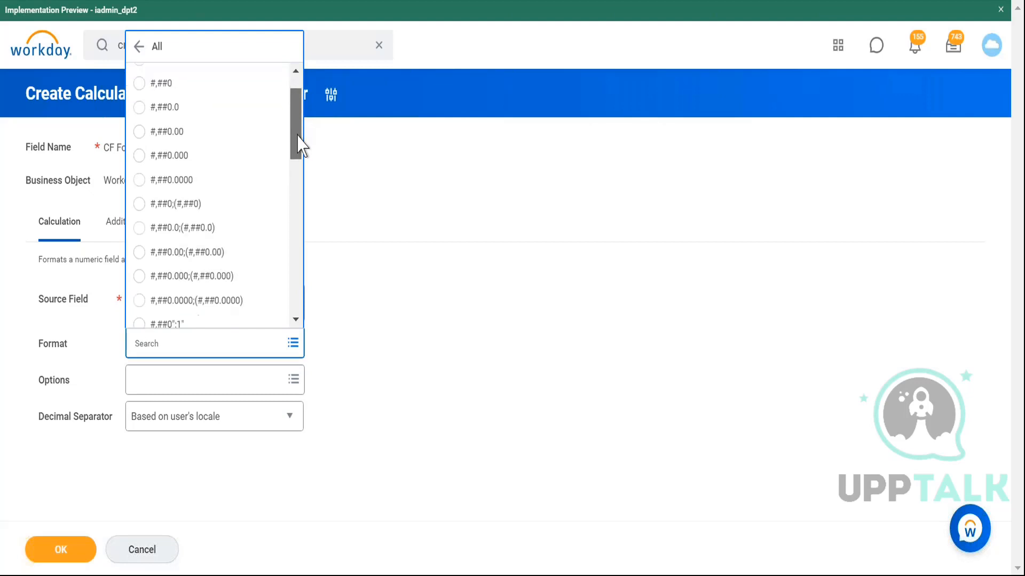
scroll(301, 112, "up", 1)
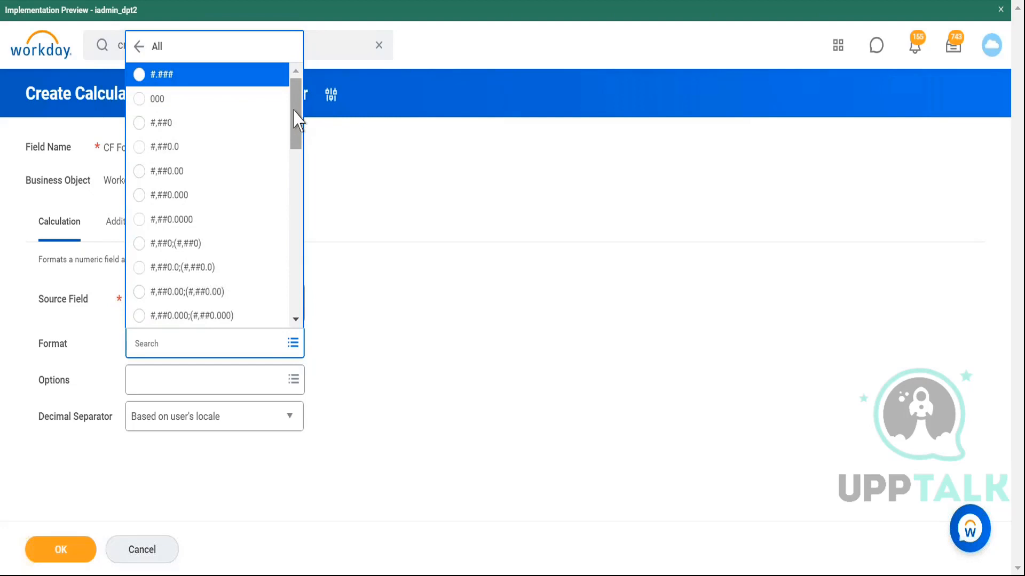
Step: Switch to the Notepad++ notes, add the sample number 46,783.248 on a new line below a blank one, and return to Workday
key("alt+Tab")
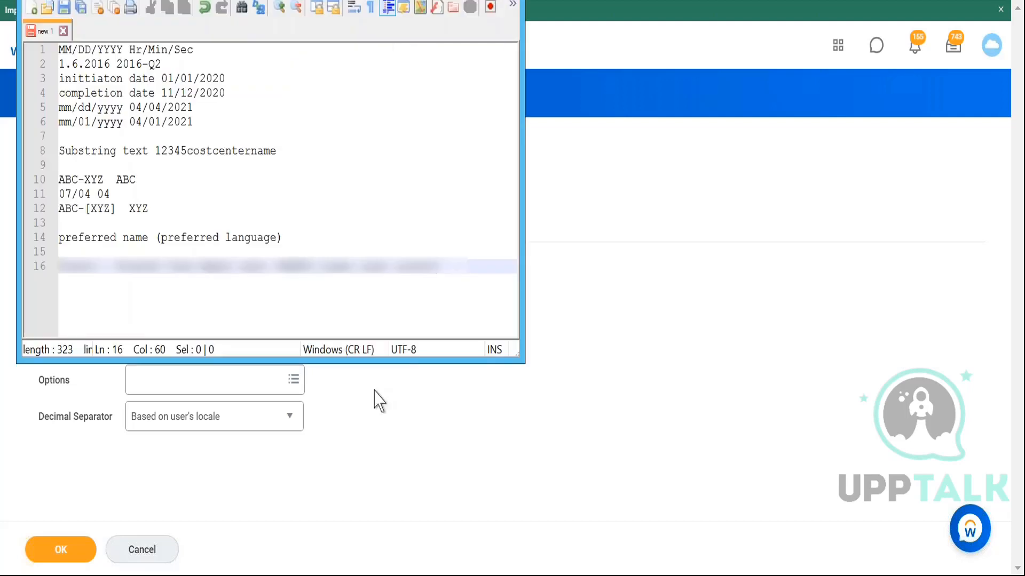
key("Return")
key("Return")
type("46,7")
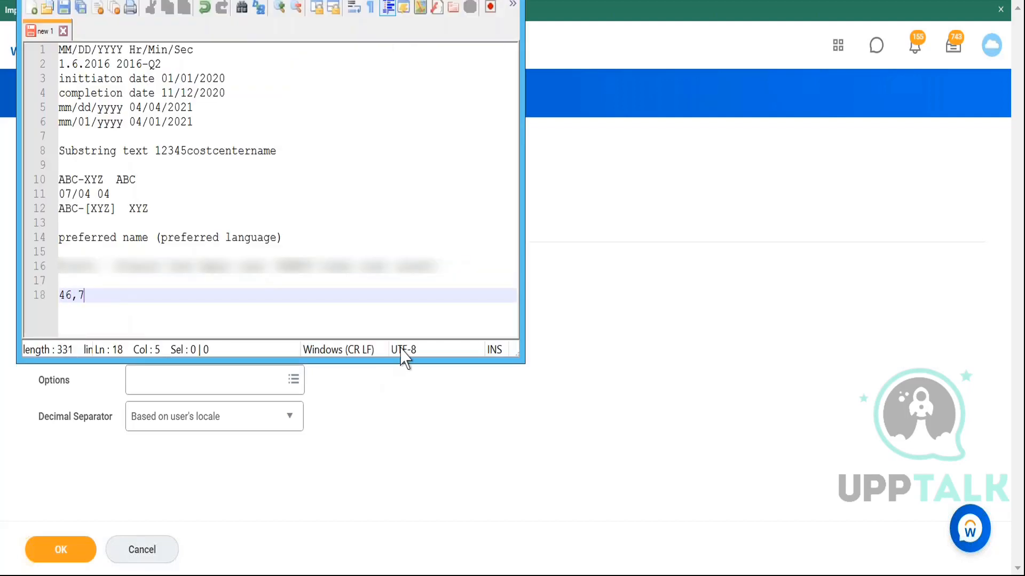
type("83.248")
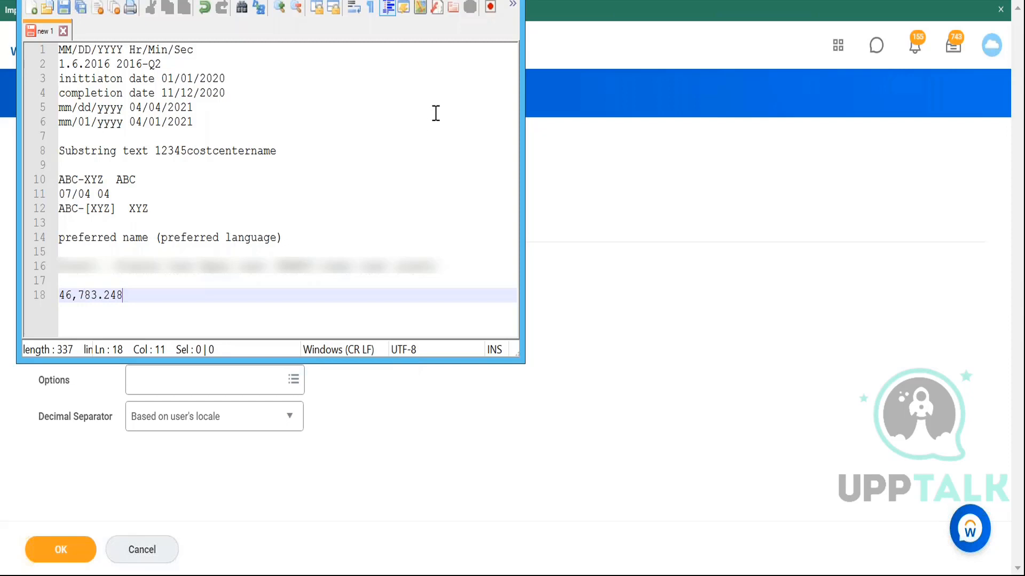
key("alt+Tab")
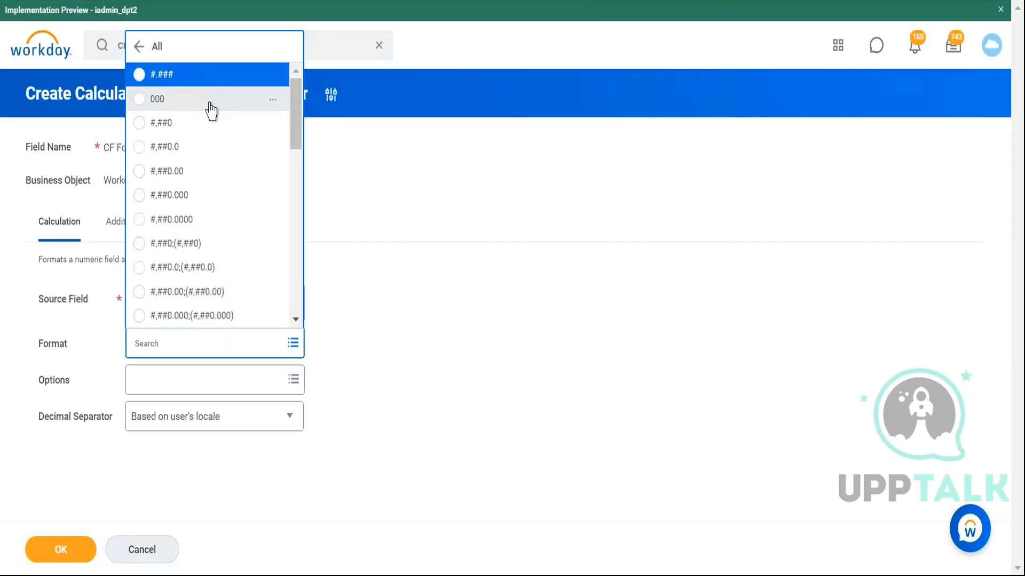
Step: Compare the number formats under All with the sample number 46,783.248 in the Notepad++ notes, switching between Workday and the notes
key("alt+Tab")
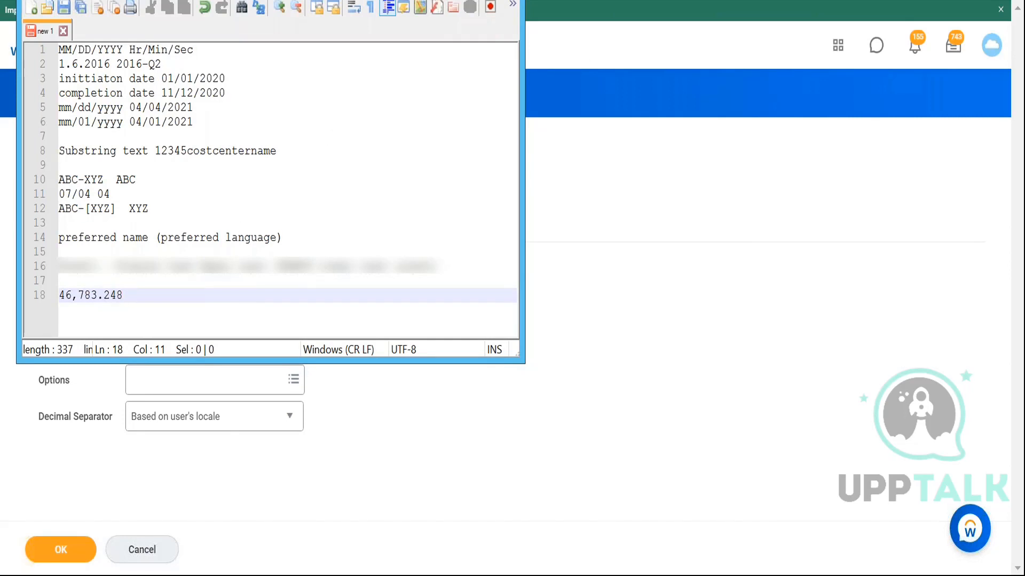
left_click(452, 1)
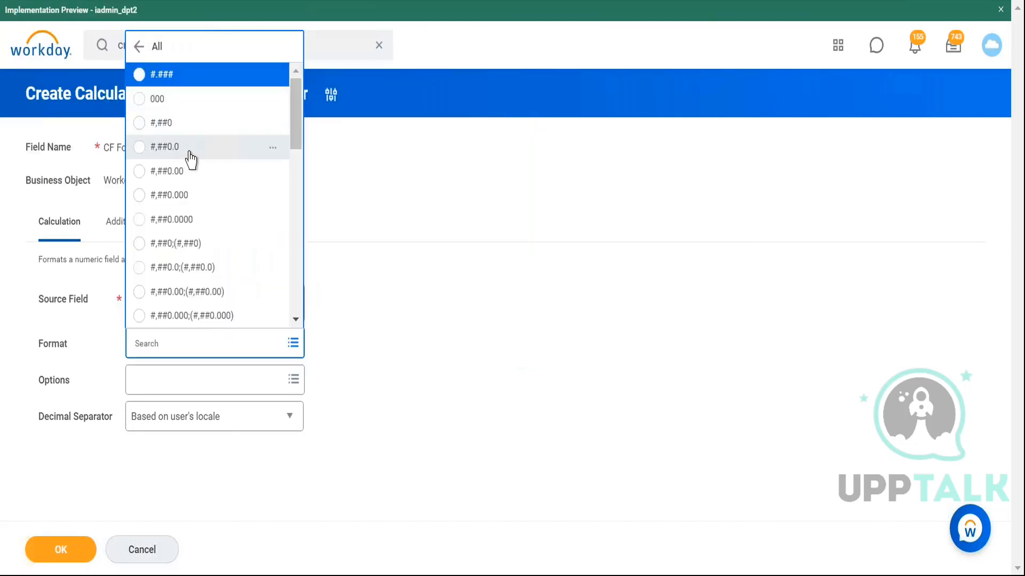
key("alt+Tab")
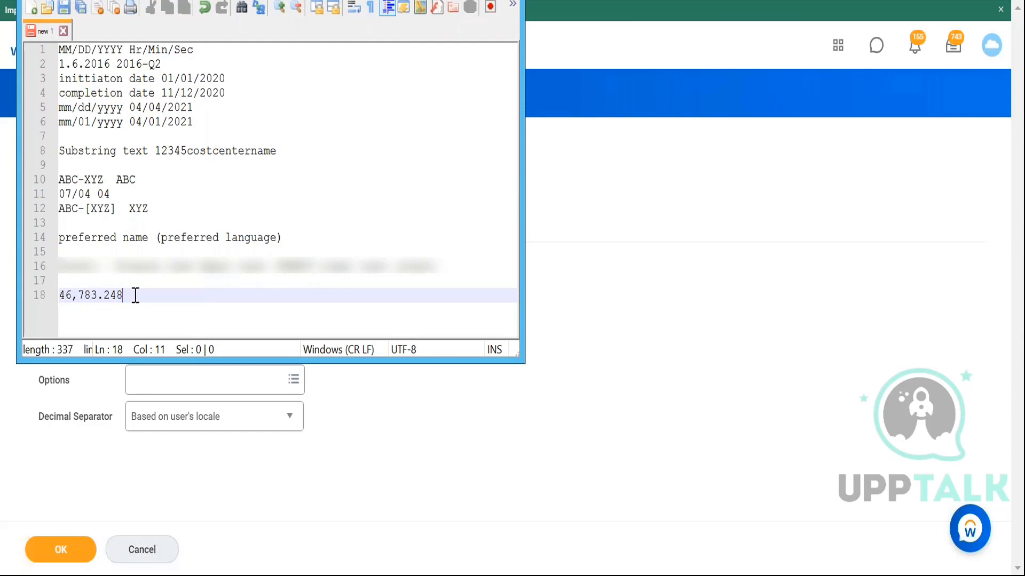
key("alt+Tab")
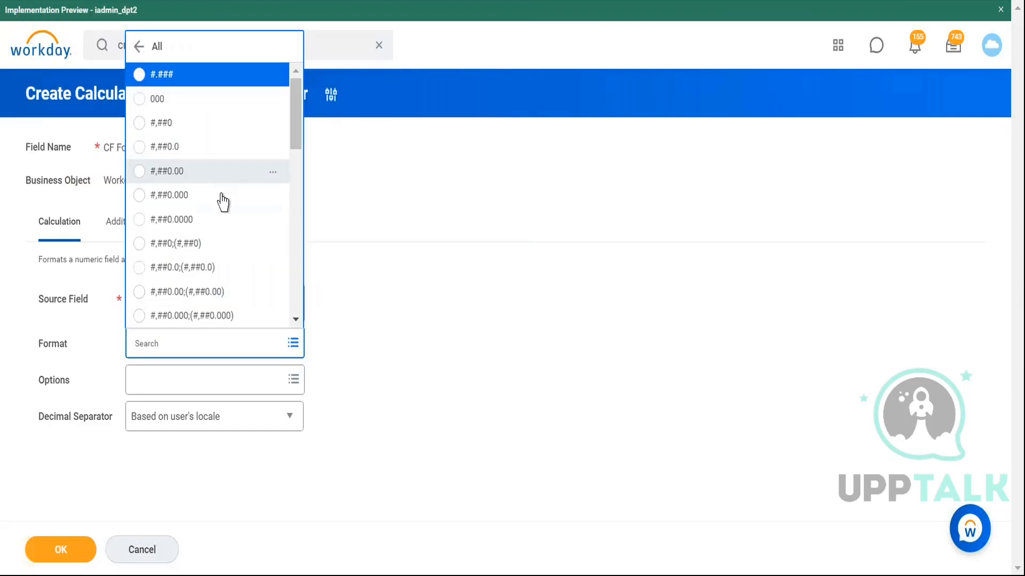
key("alt+Tab")
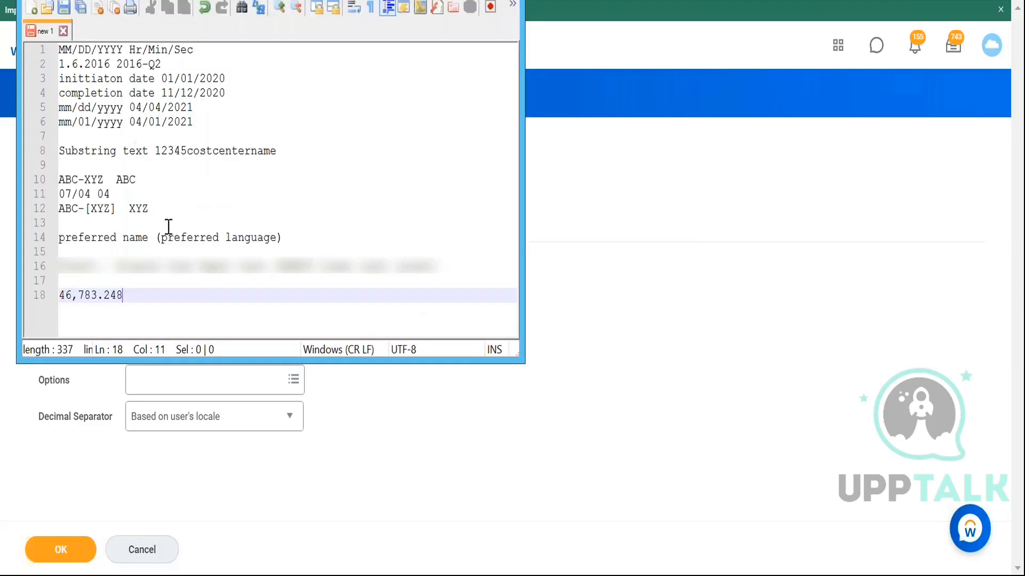
key("alt+Tab")
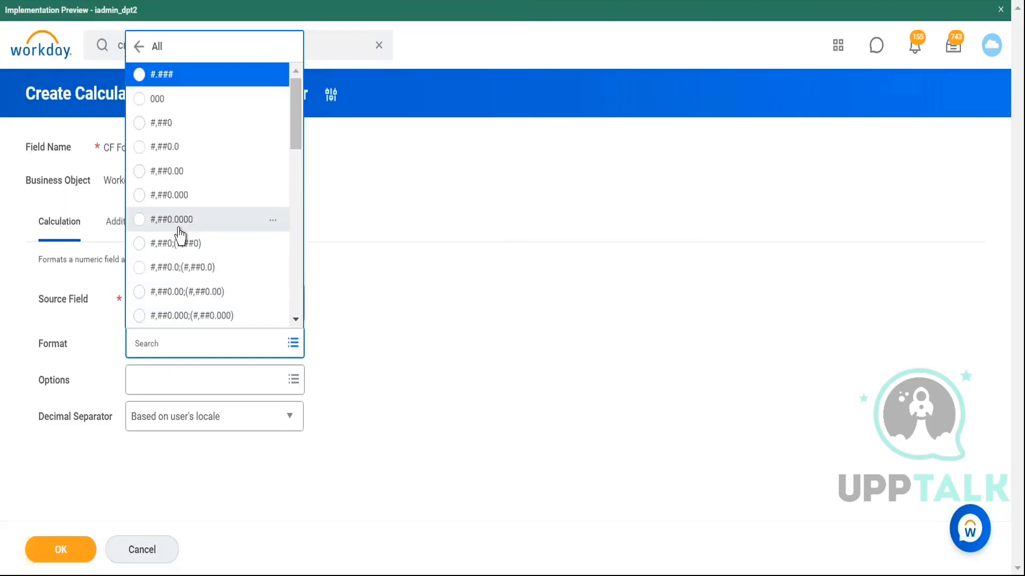
key("alt+Tab")
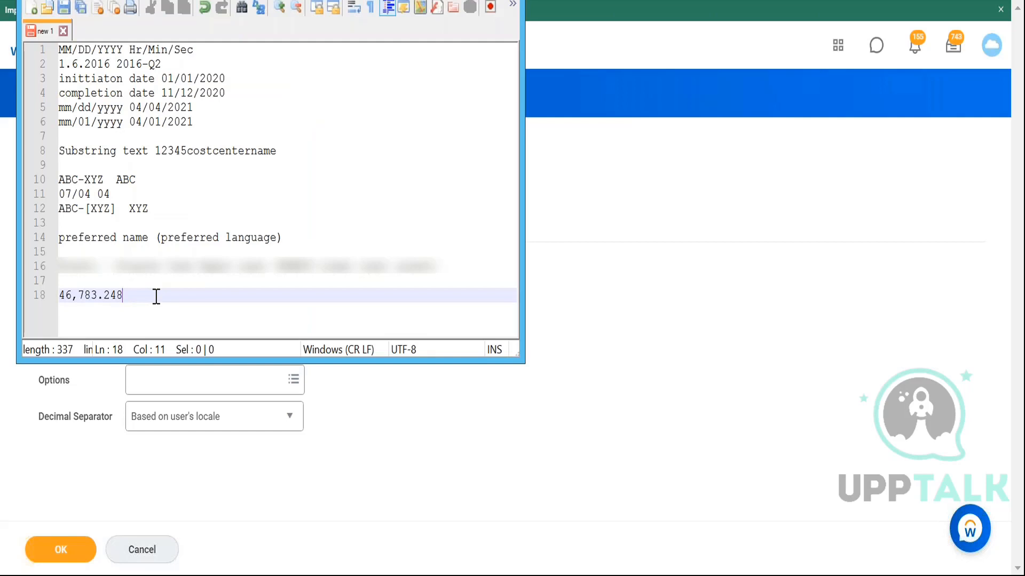
key("alt+Tab")
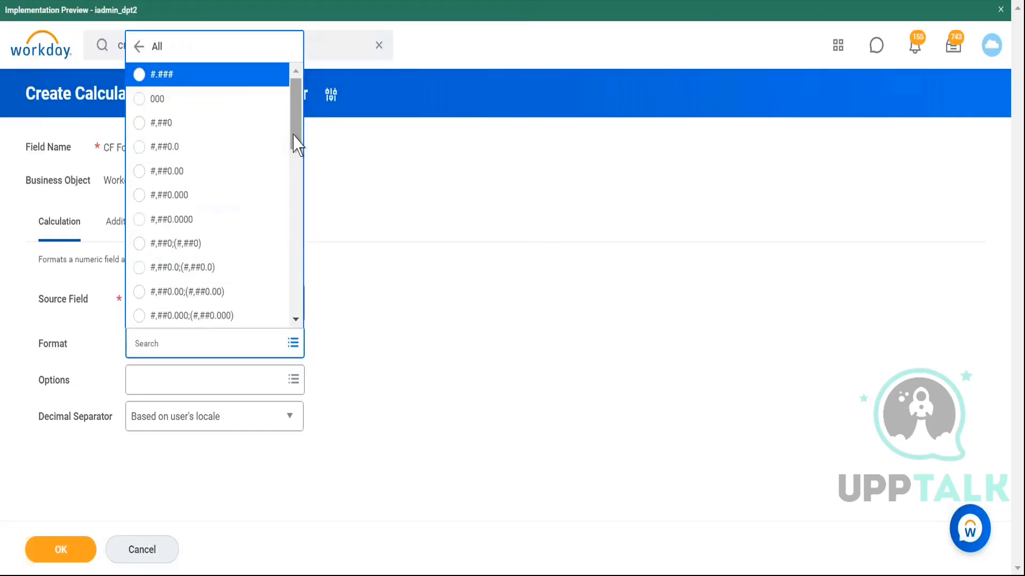
Step: Examine the remaining formats under All, including the K and M variants, against the sample number in Notepad++, and close the Workday format list
left_click_drag(297, 145, 295, 171)
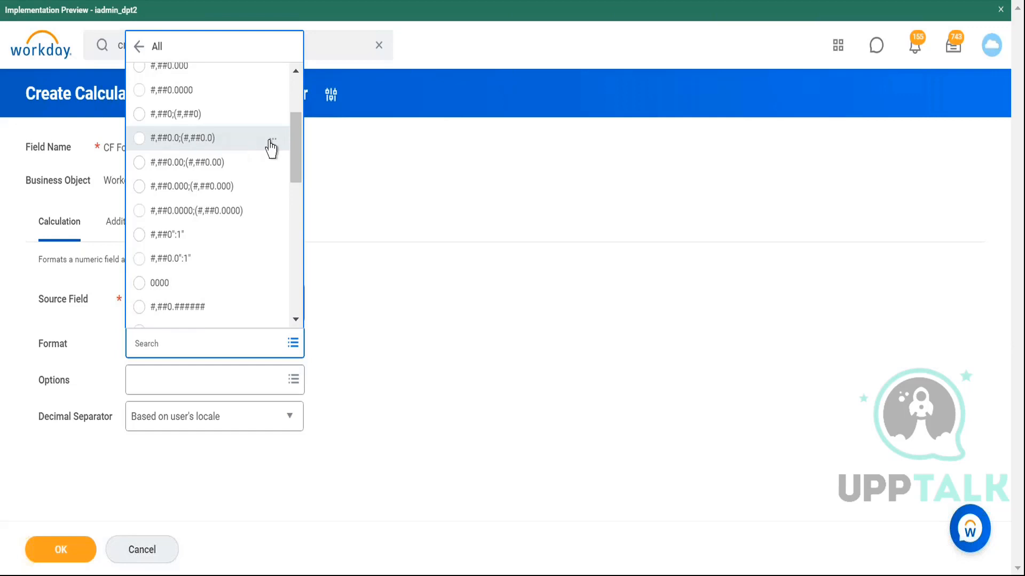
left_click_drag(297, 155, 295, 295)
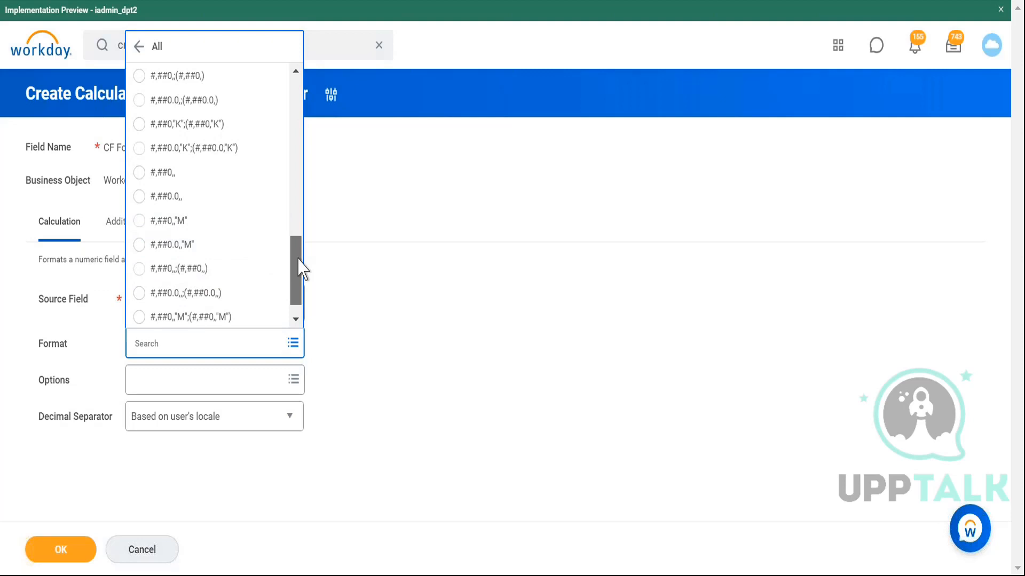
scroll(298, 278, "down", 1)
mouse_move(295, 287)
left_mouse_down()
mouse_move(292, 248)
mouse_move(291, 309)
mouse_move(293, 267)
left_mouse_up()
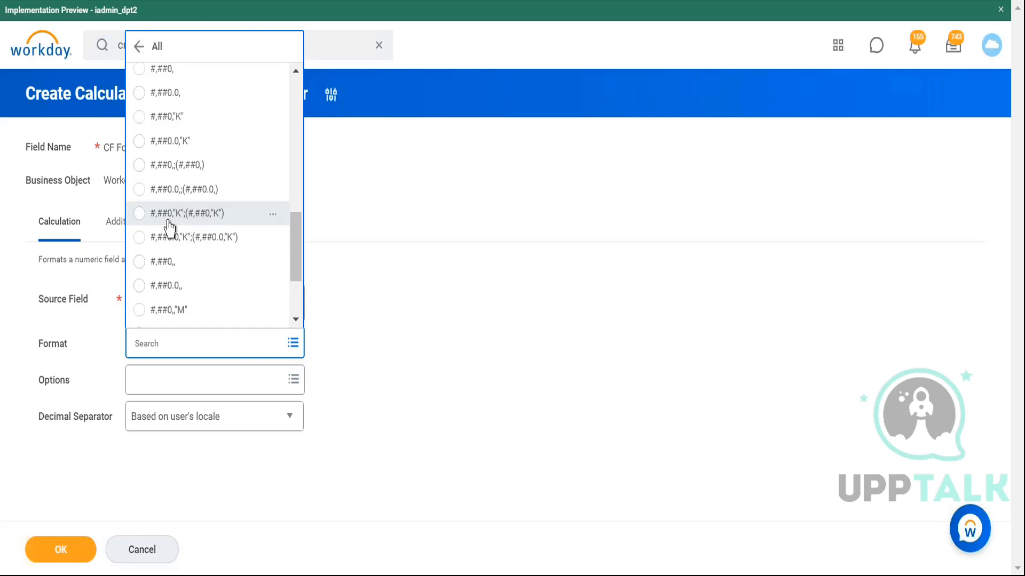
key("alt+Tab")
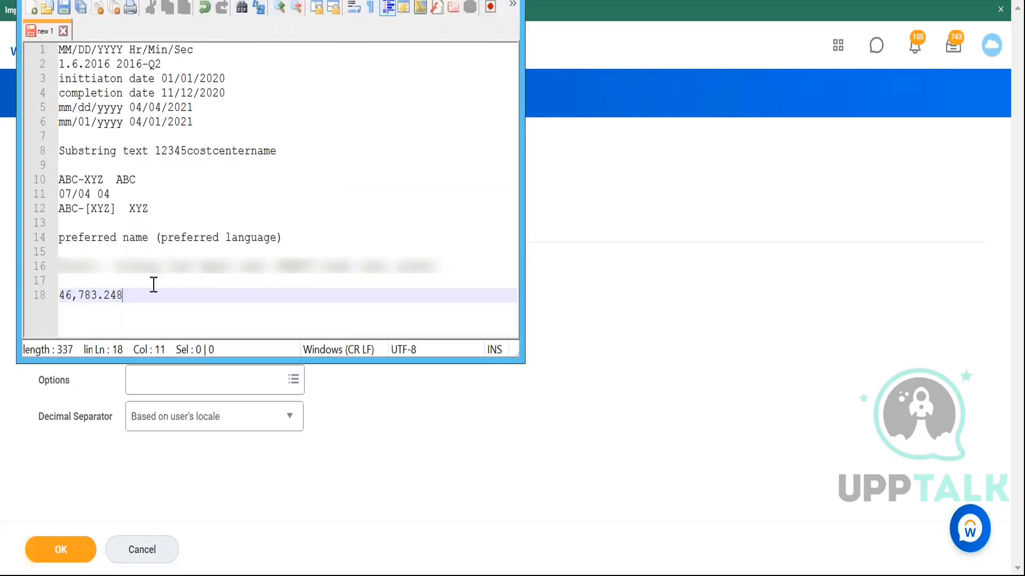
key("alt+Tab")
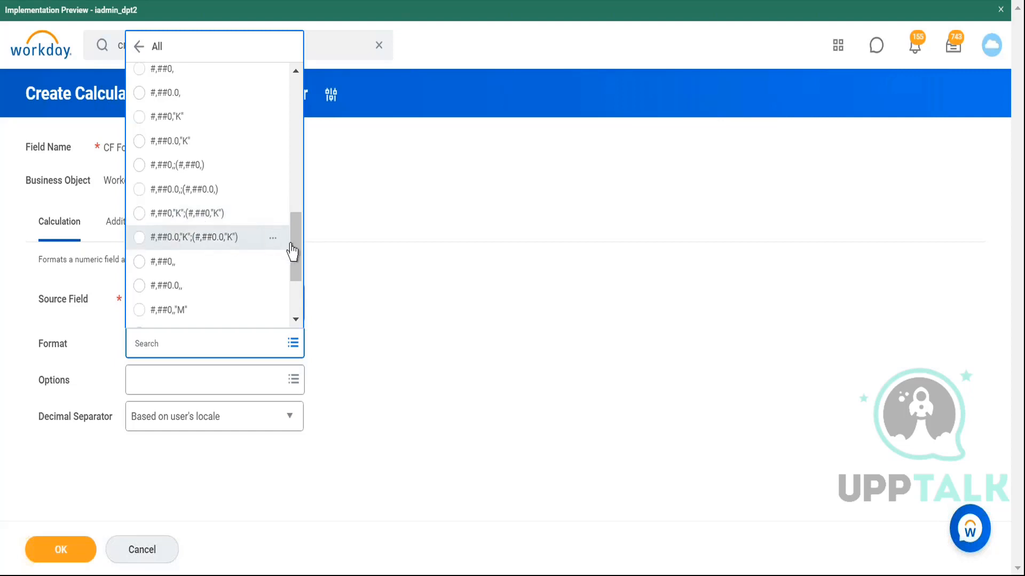
left_click(336, 258)
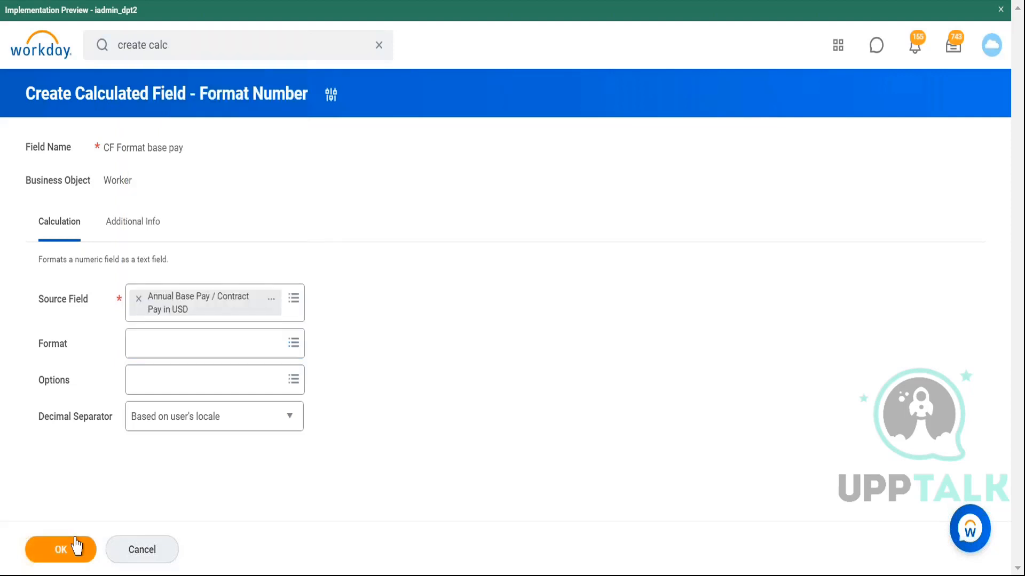
Step: Set the Format to #,##0;(#,##0) from the All group and save the calculated field
left_click(231, 356)
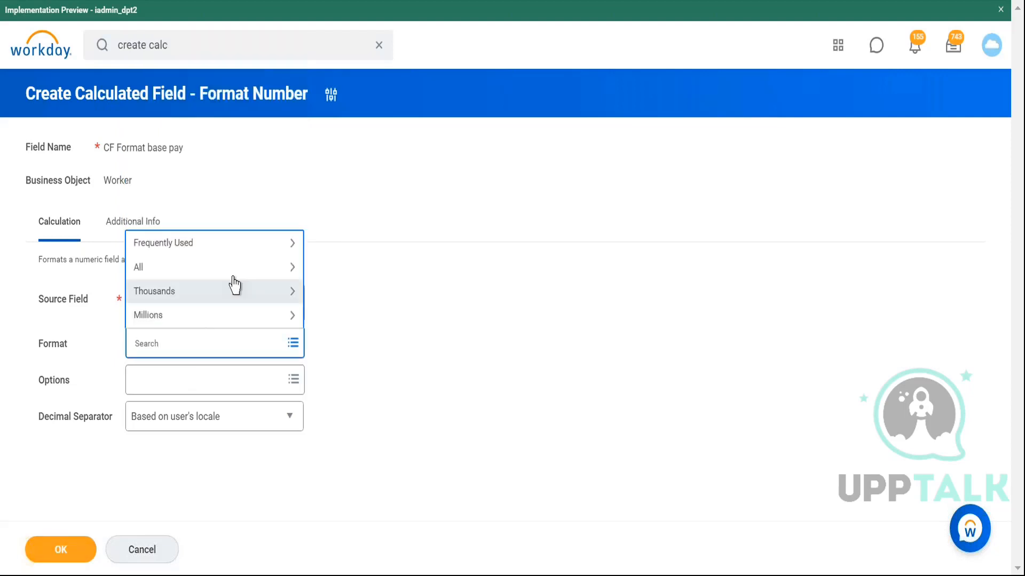
left_click(231, 272)
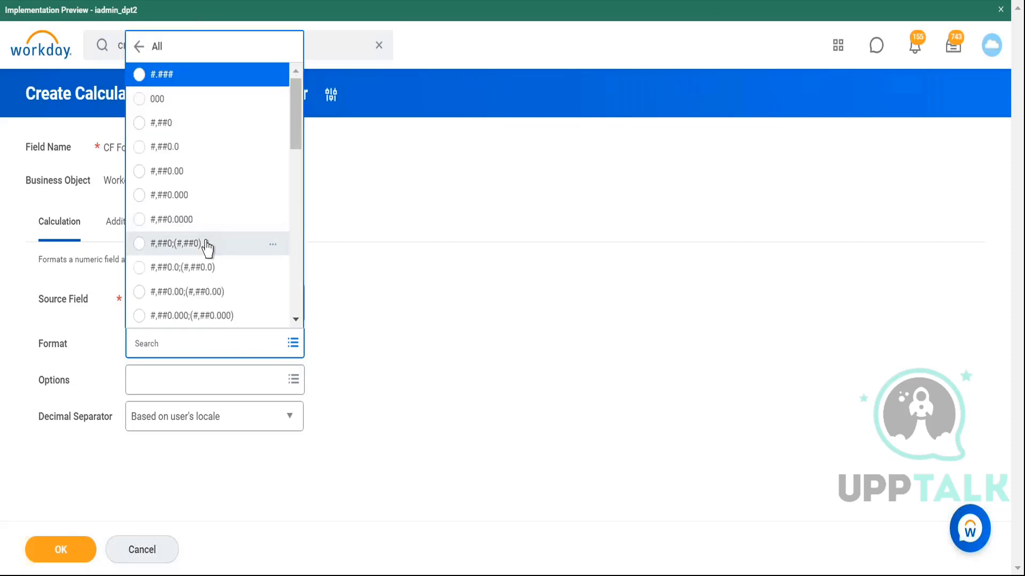
left_click(207, 245)
left_click(68, 549)
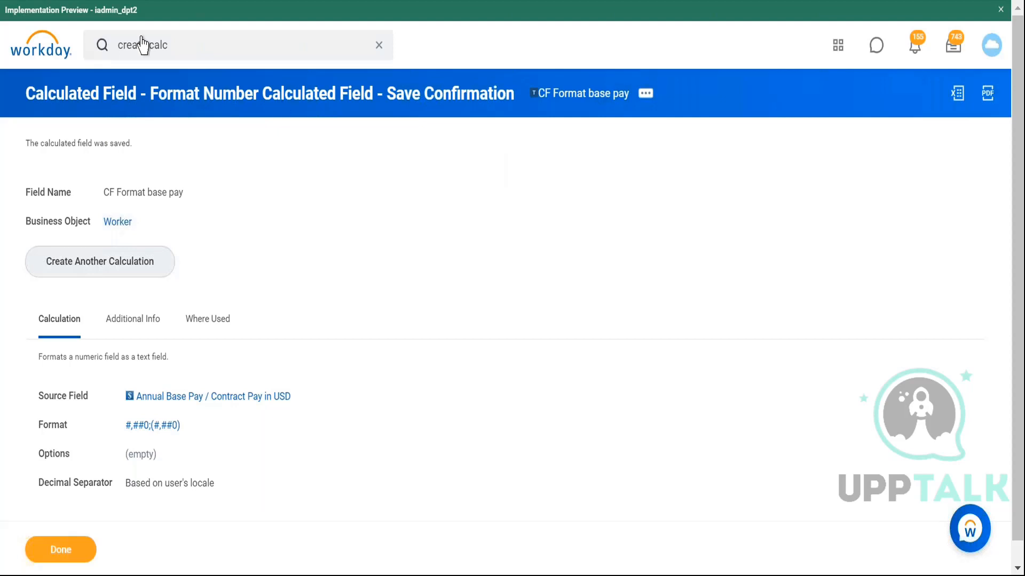
Step: Search Workday for "create calc" again and start another Create Calculated Field task
left_click(191, 43)
key("Return")
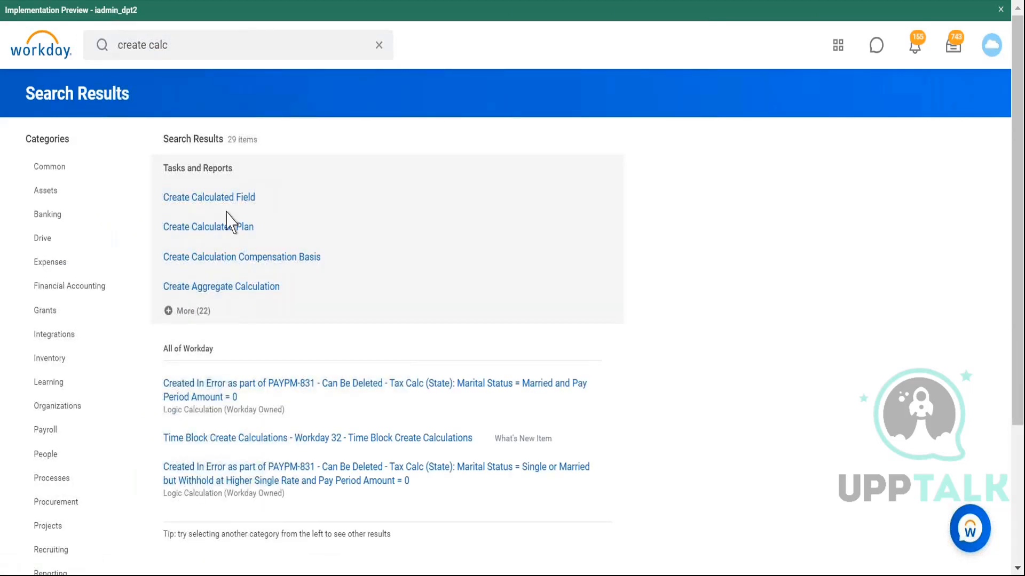
left_click(223, 200)
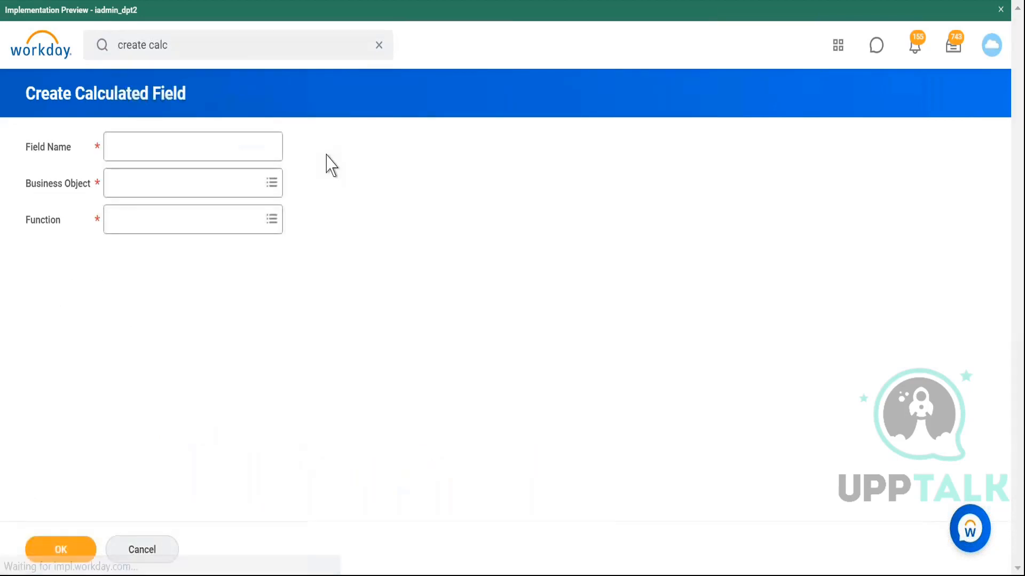
left_click(247, 144)
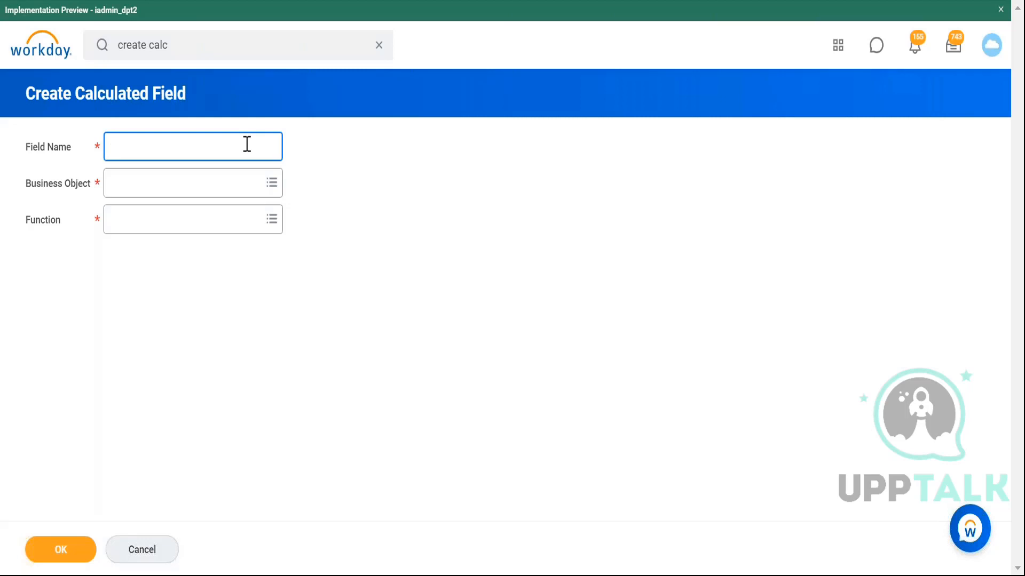
Step: Switch to the Notepad++ notes and add the sample text "5 year(s)" on a new line below a blank one
left_click(307, 575)
key("Return")
key("Return")
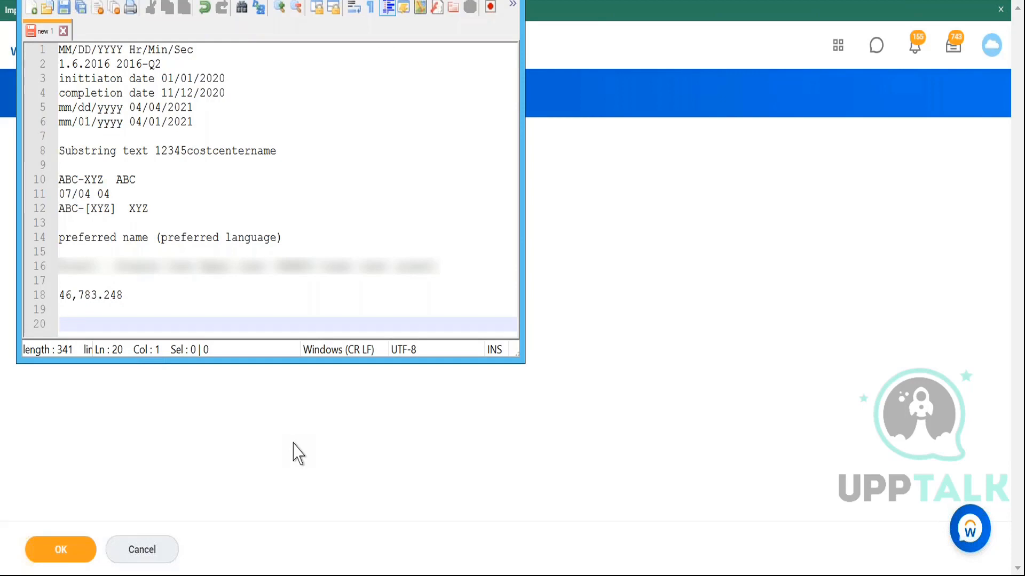
type("5")
type("(")
type("year")
left_click(110, 322)
key("BackSpace")
key("BackSpace")
key("BackSpace")
key("BackSpace")
key("BackSpace")
key("BackSpace")
type("year(s)")
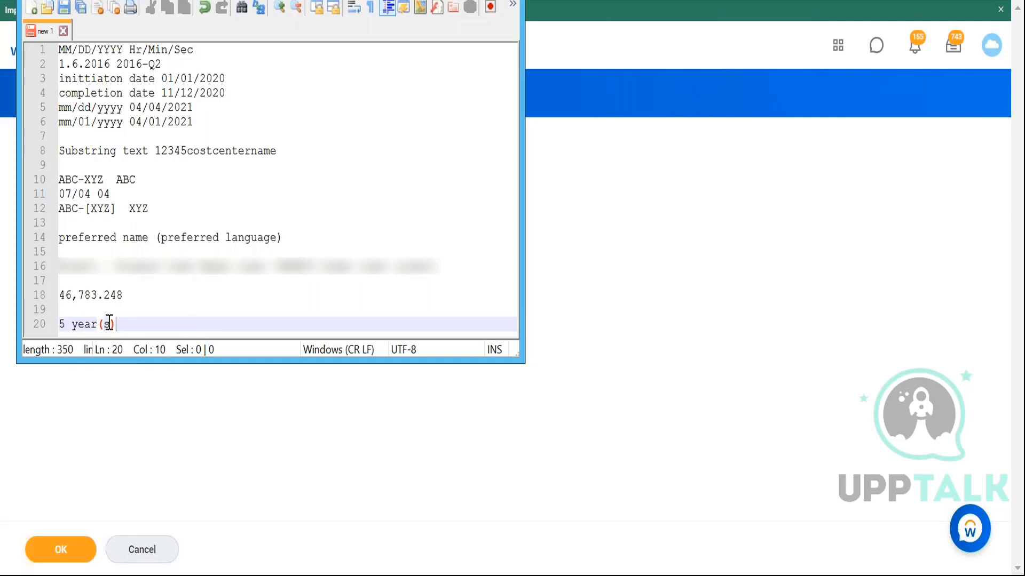
Step: Extend the sample line in the notes with ", 9 month(s), 0 day(s)" and remove the extra closing parenthesis
type(",")
key("BackSpace")
type("9 month(s)")
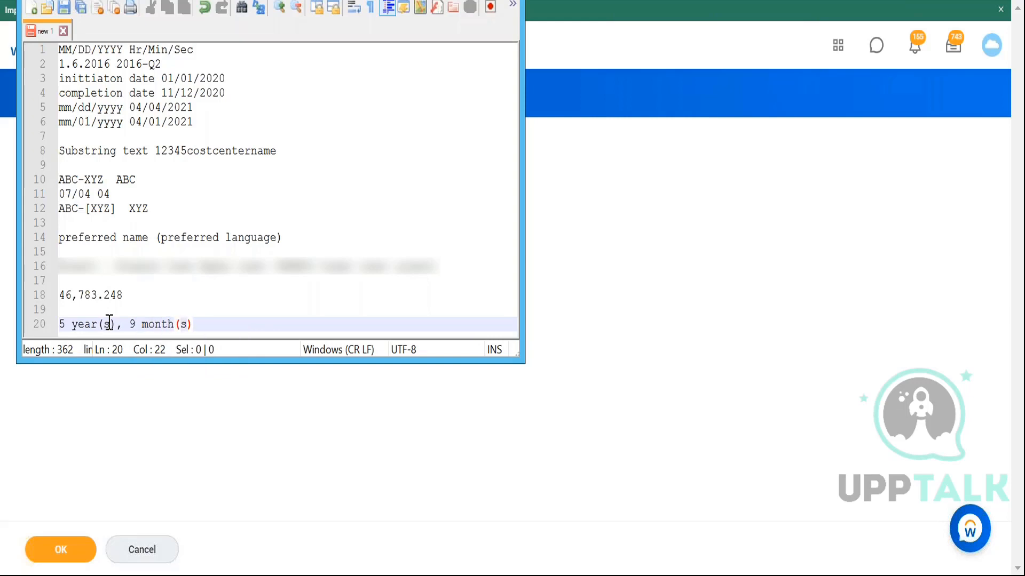
type(", 0 (")
key("BackSpace")
type("day")
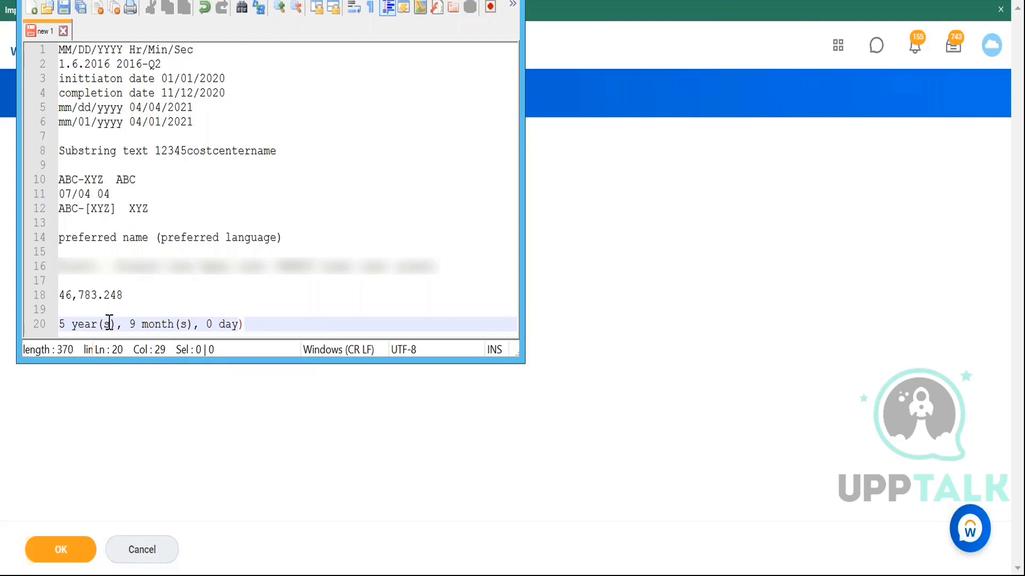
type("(s")
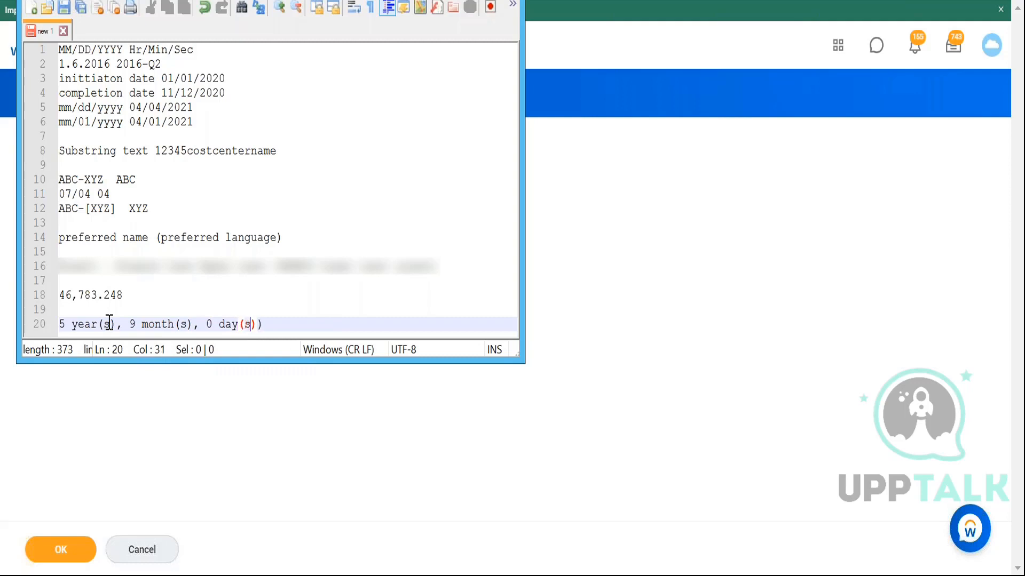
left_click(321, 319)
key("BackSpace")
left_click(69, 323)
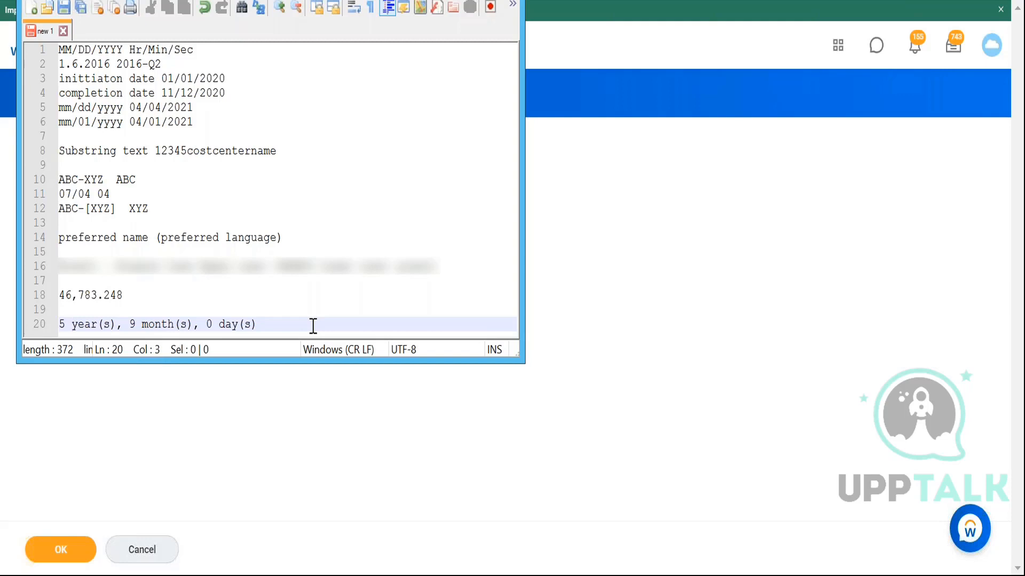
left_click(266, 323)
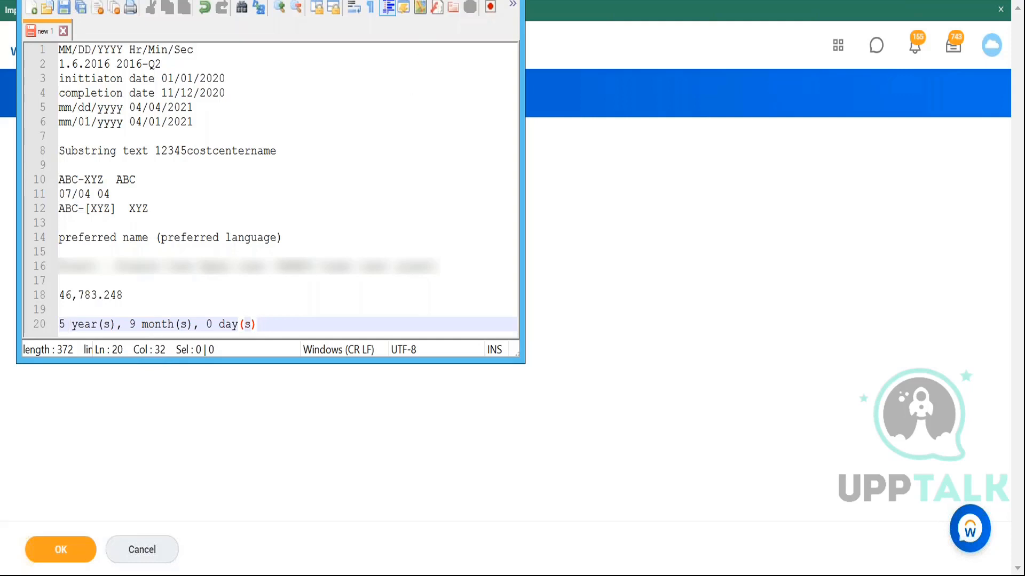
Step: Return to Workday, name the field "CF Year of length of service as substring" and set the Business Object to Worker
left_click(433, 0)
left_click(139, 136)
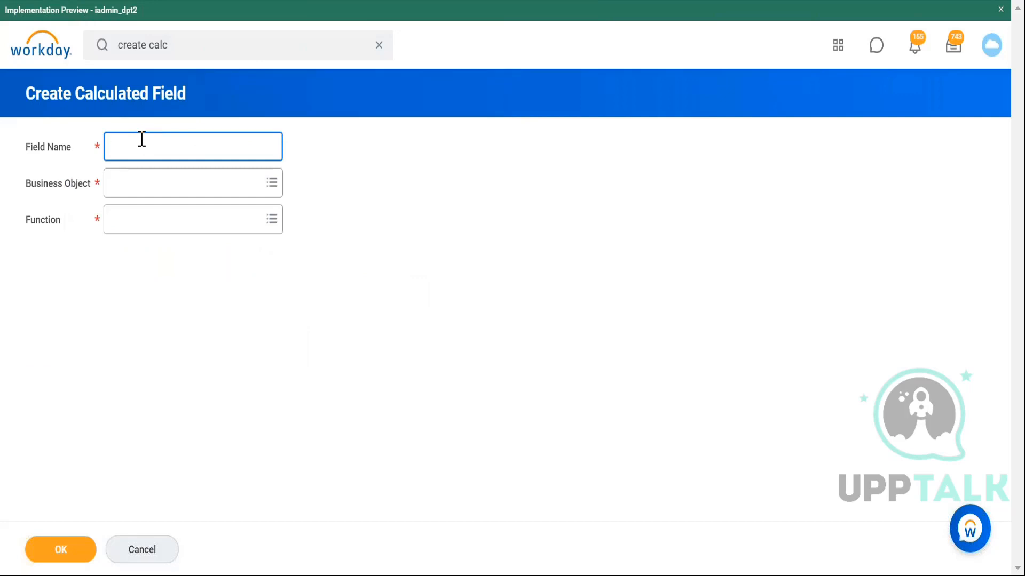
type("CF Year of length of service as substring")
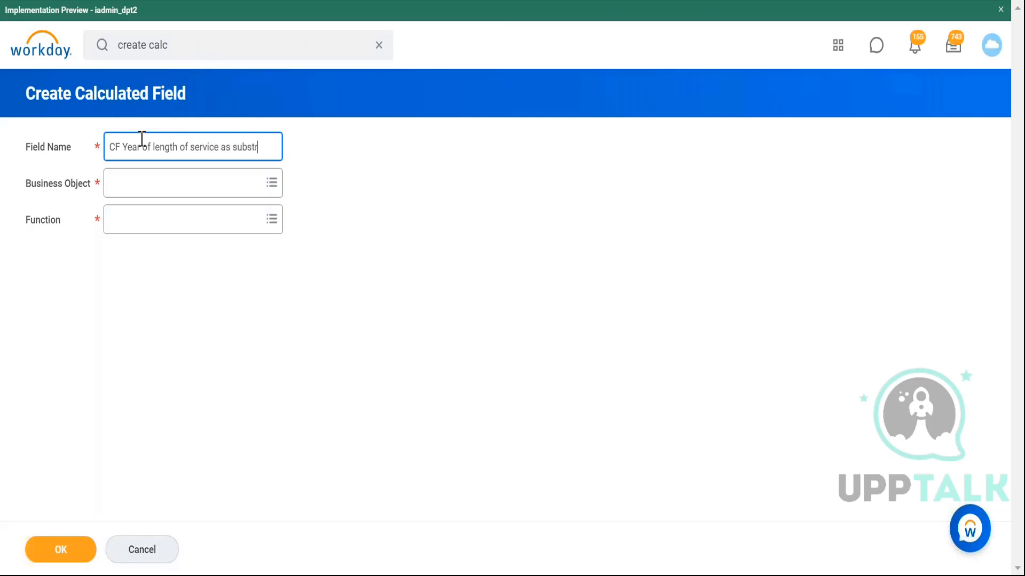
left_click(165, 187)
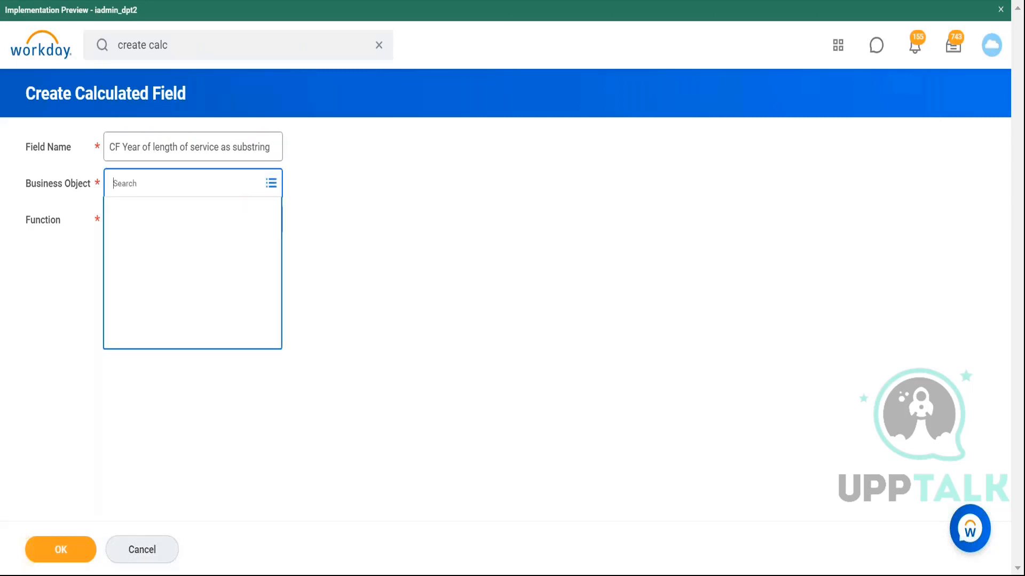
type("worker")
key("Return")
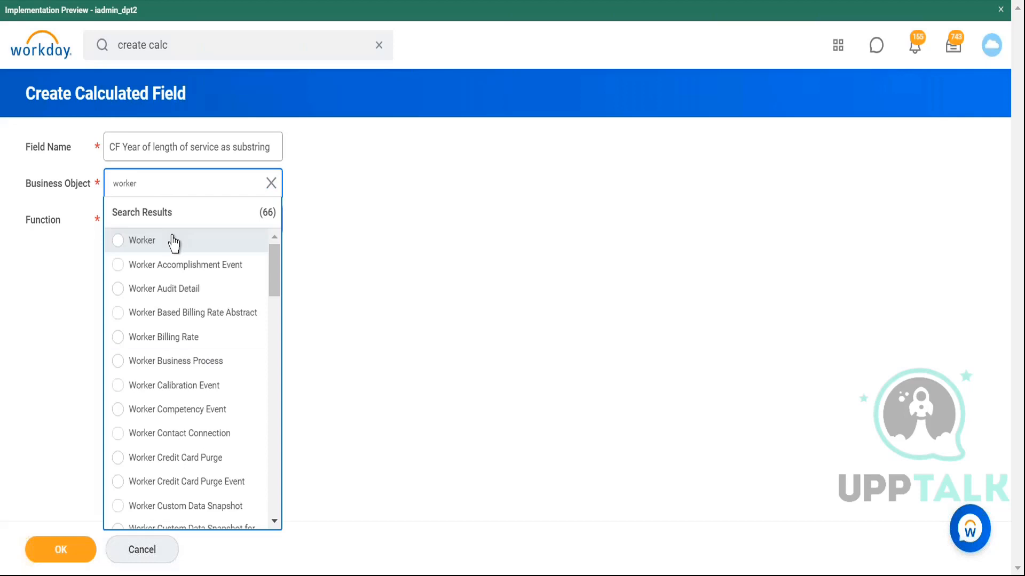
left_click(173, 243)
Step: Set the Function to Substring Text and continue to the calculation definition
left_click(201, 255)
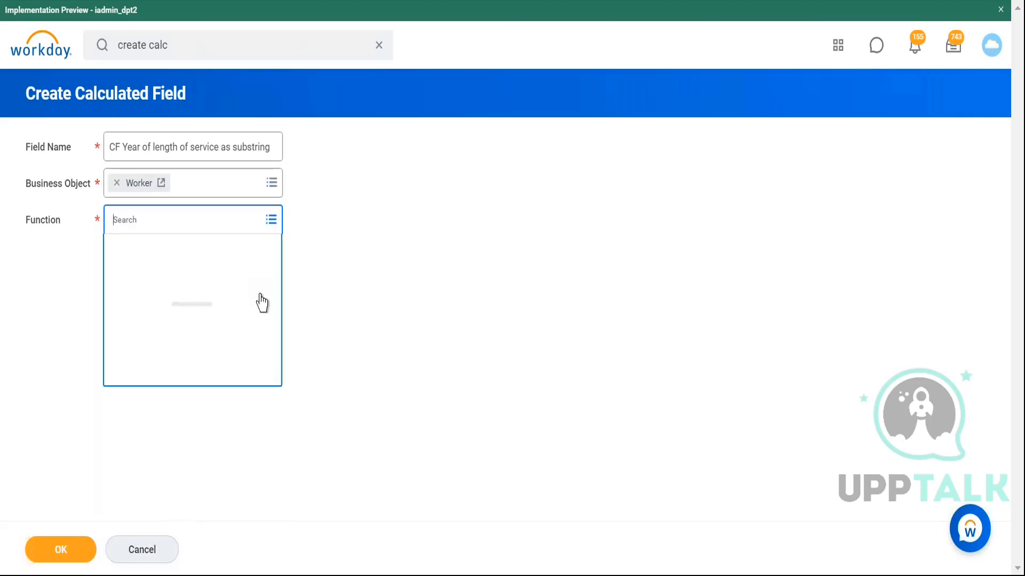
left_click_drag(276, 307, 273, 499)
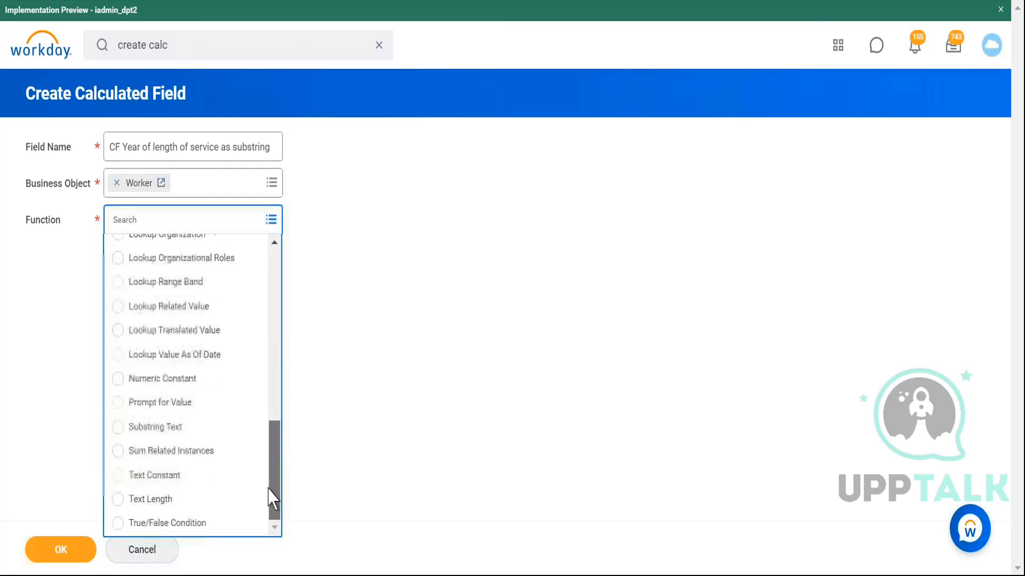
left_click(219, 425)
left_click(73, 554)
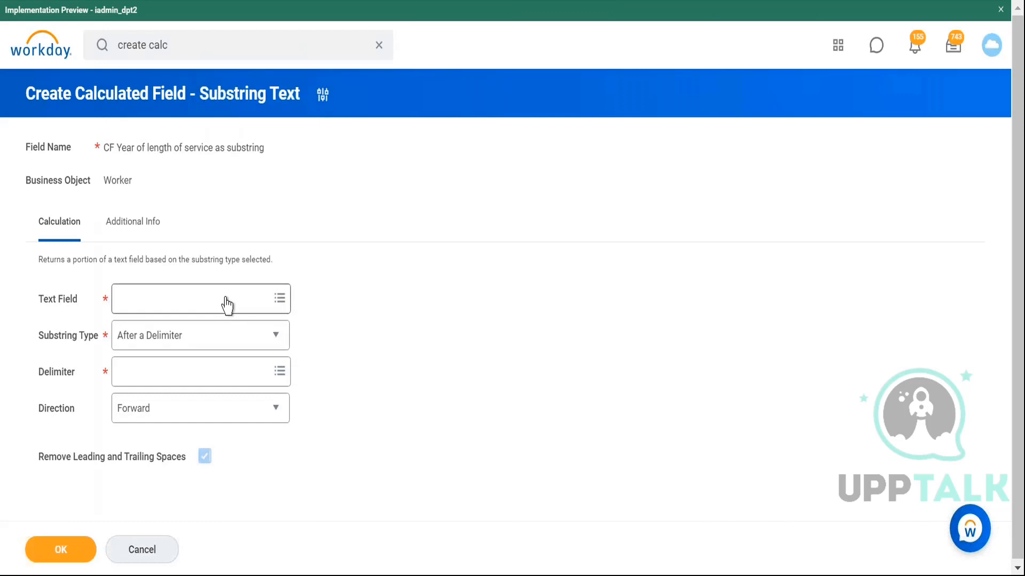
Step: Search the text fields for "length service" and choose Length of Service - Worker as the Text Field
left_click(227, 302)
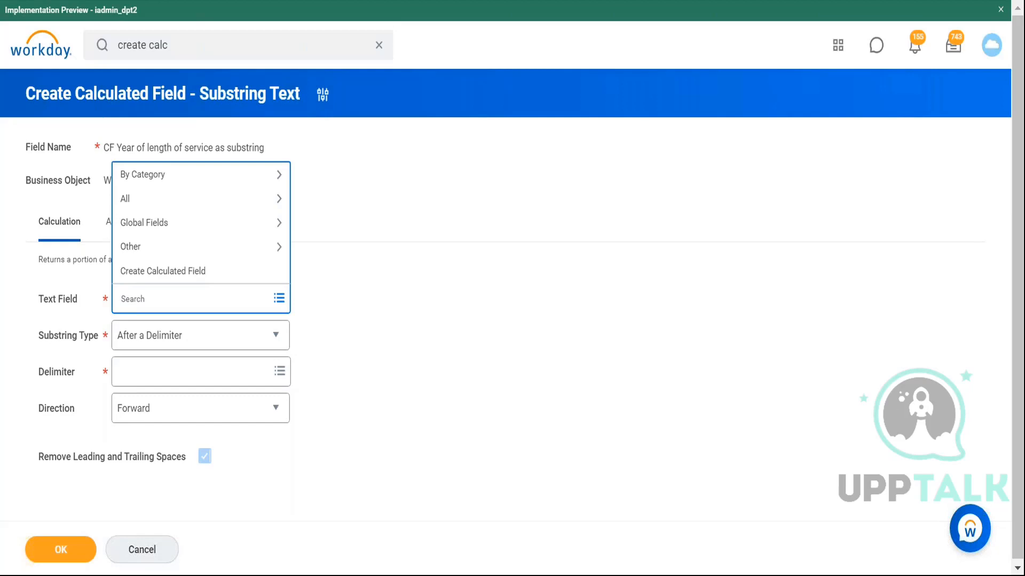
type("length service")
key("Return")
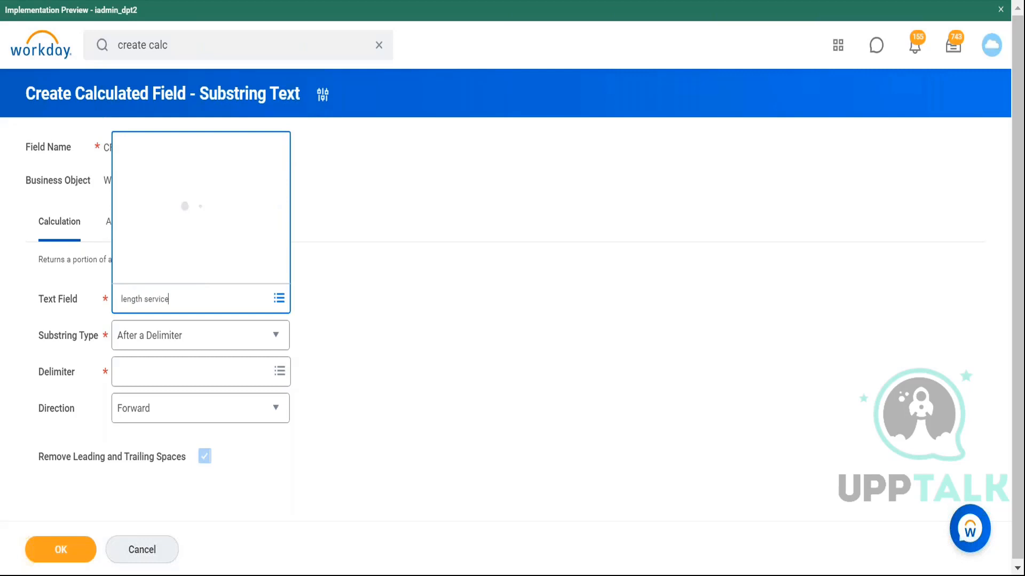
mouse_move(247, 84)
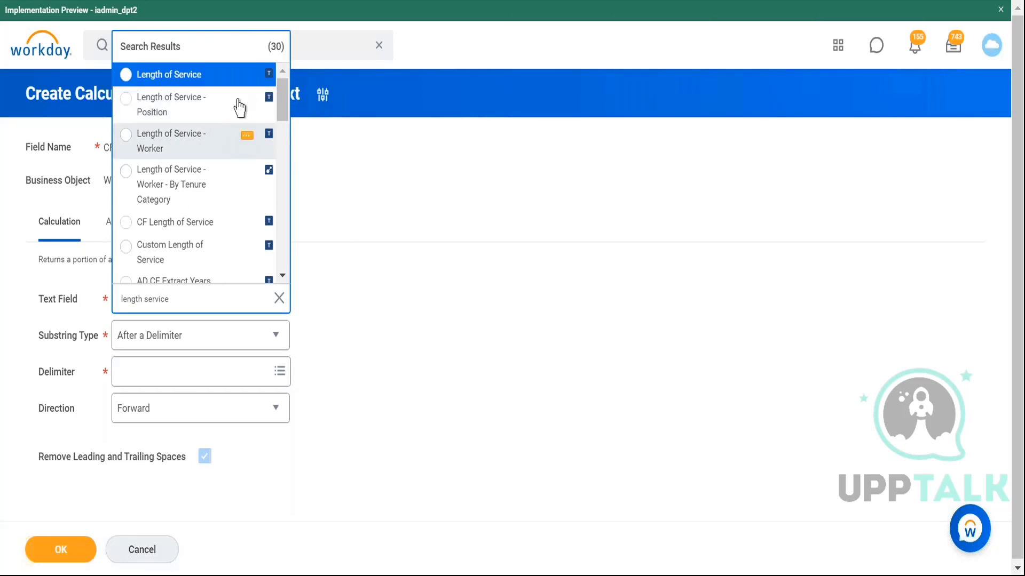
mouse_move(244, 142)
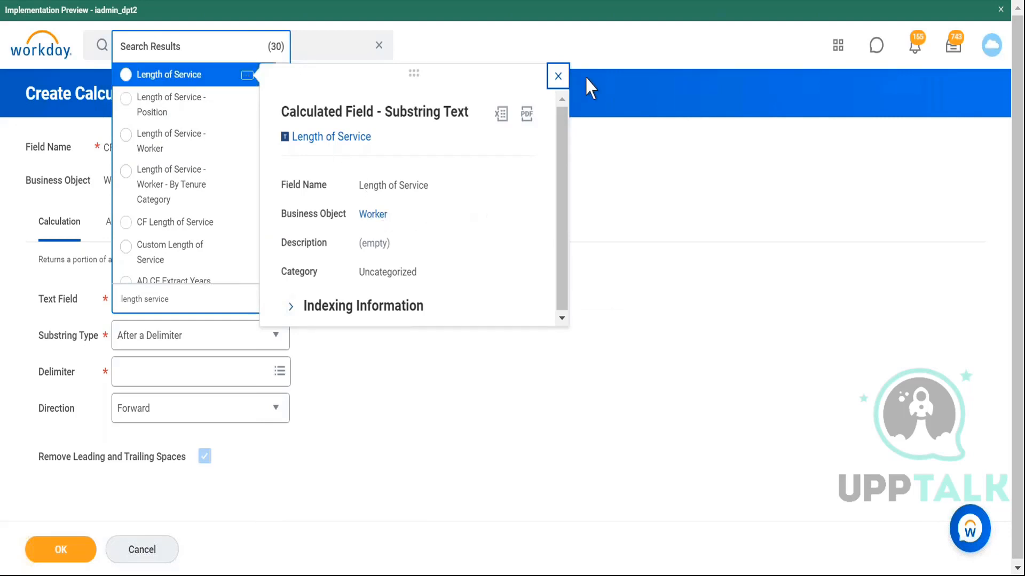
left_click(557, 78)
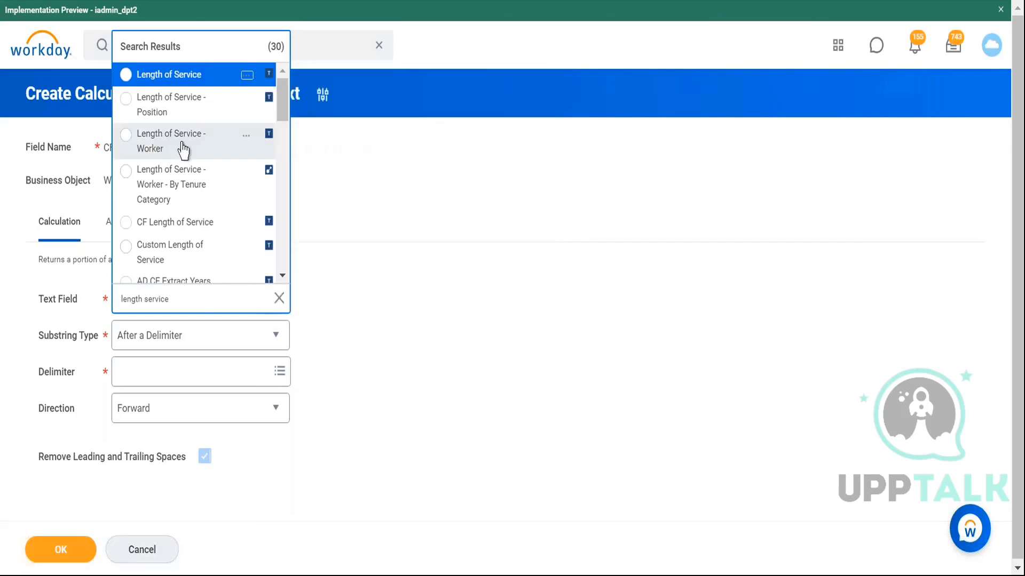
left_click(171, 141)
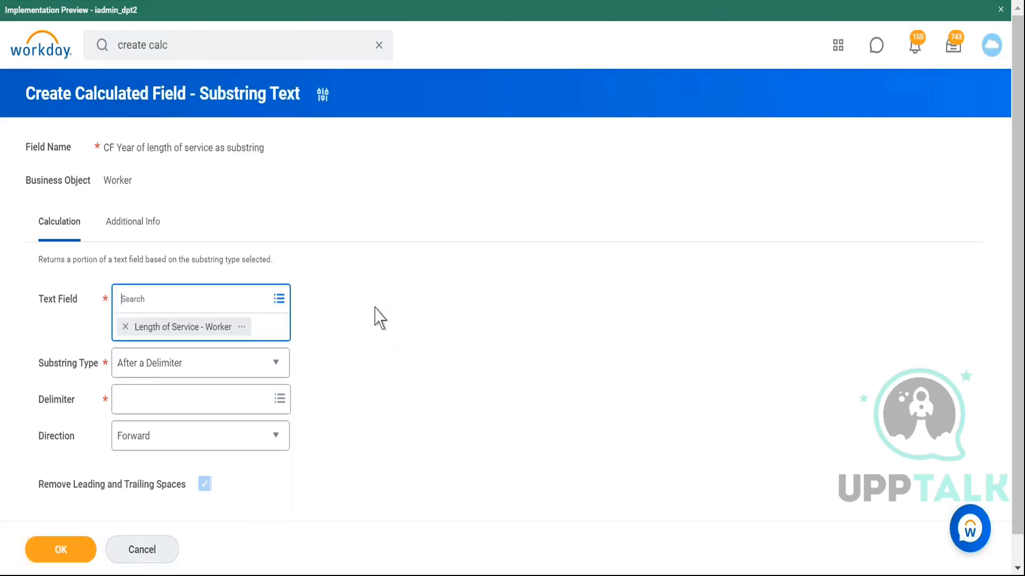
Step: Check the sample length-of-service text in the Notepad++ notes, then set the Substring Type to Before a Delimiter in Workday
left_click(290, 575)
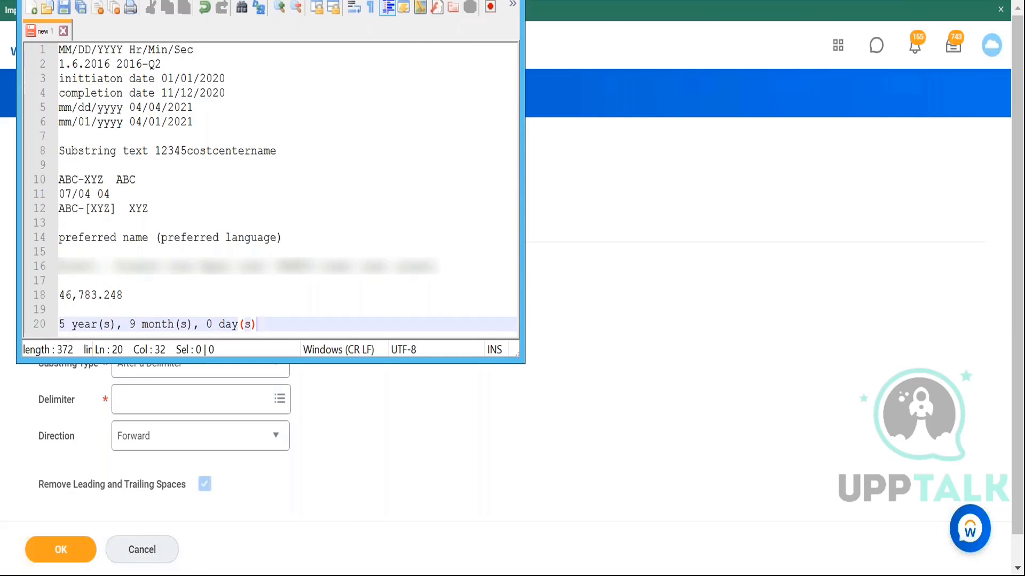
left_click(452, 1)
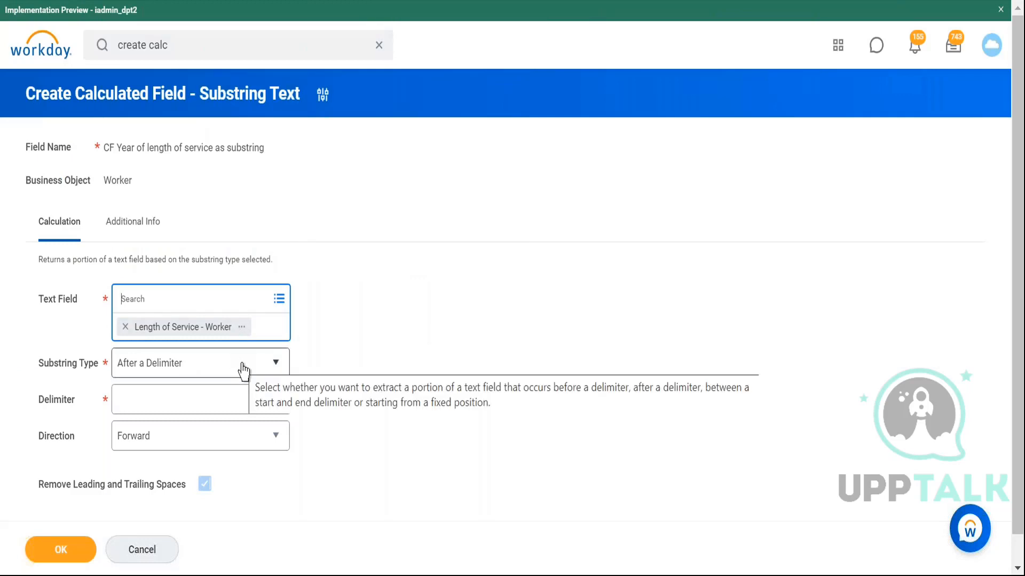
left_click(238, 397)
left_click(272, 347)
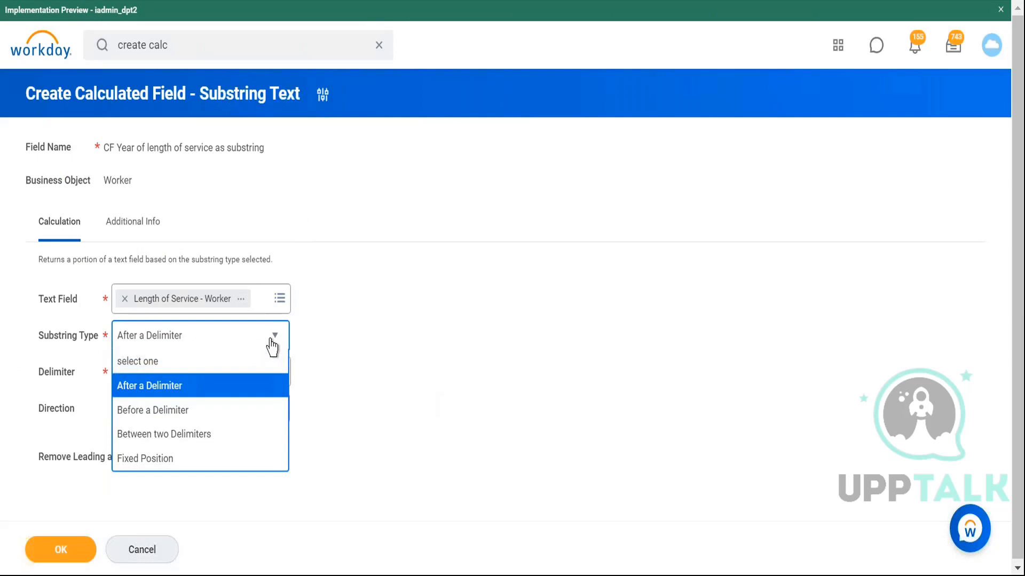
left_click(229, 413)
Step: Search for "space", choose Single Space as the Delimiter, and save the substring calculated field
left_click(264, 380)
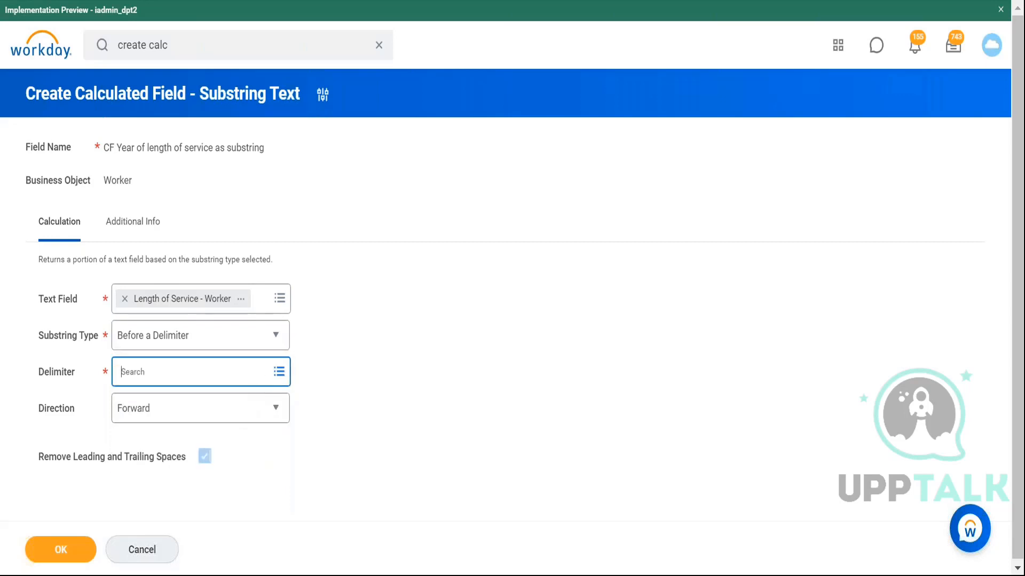
type("space")
key("Return")
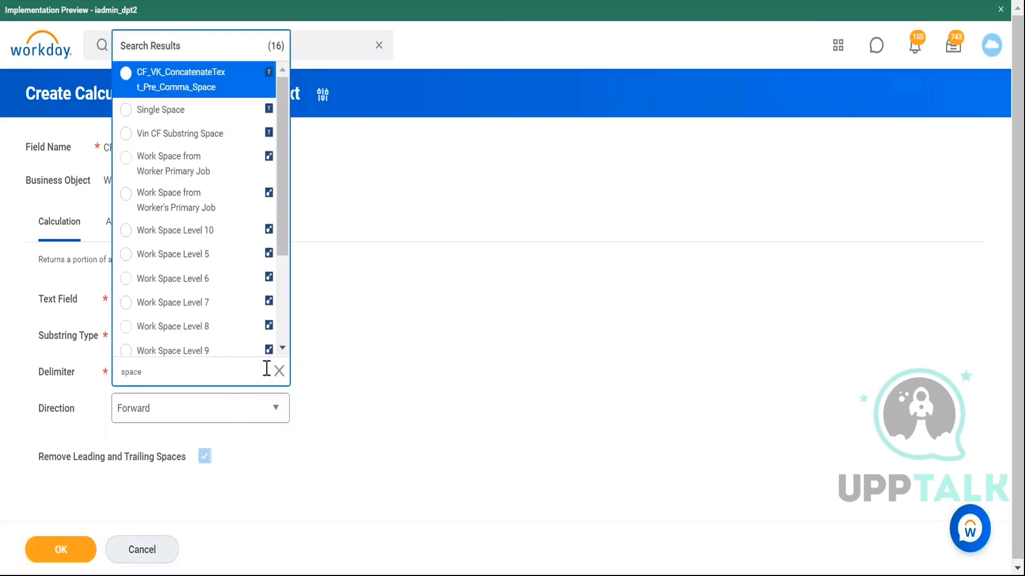
left_click(160, 109)
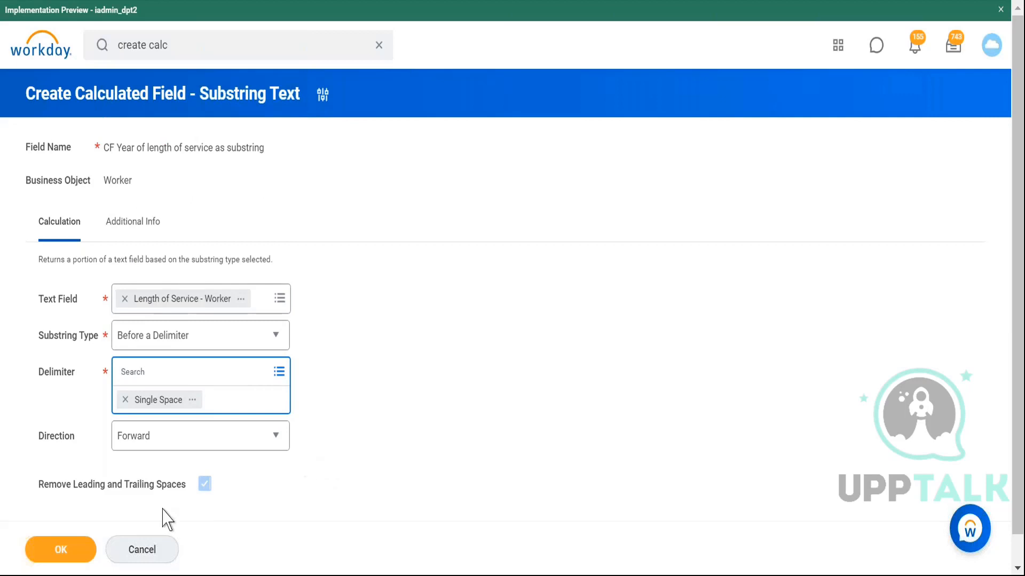
left_click(63, 548)
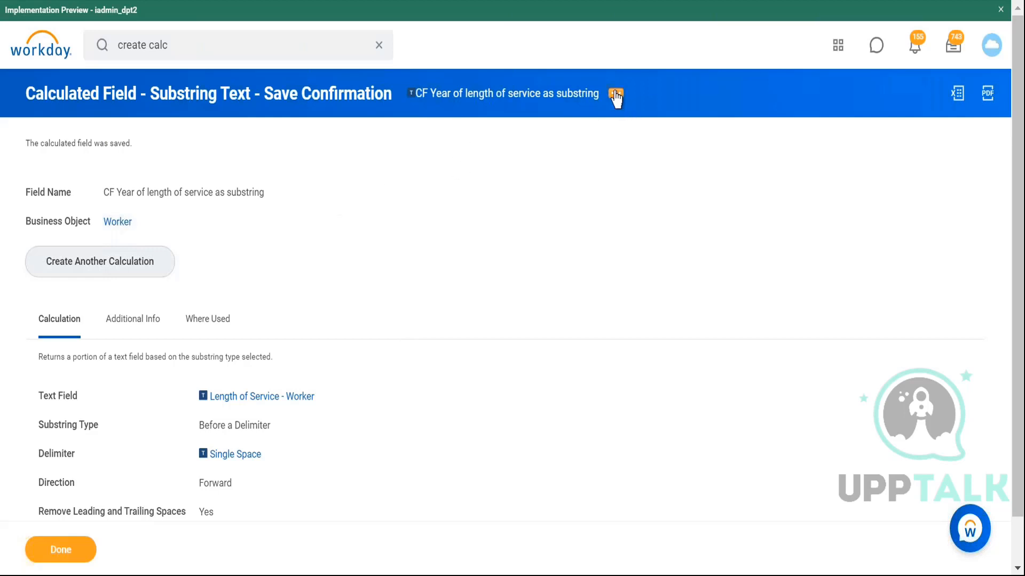
Step: Copy the name of the saved substring field and start creating another calculation
left_click(616, 97)
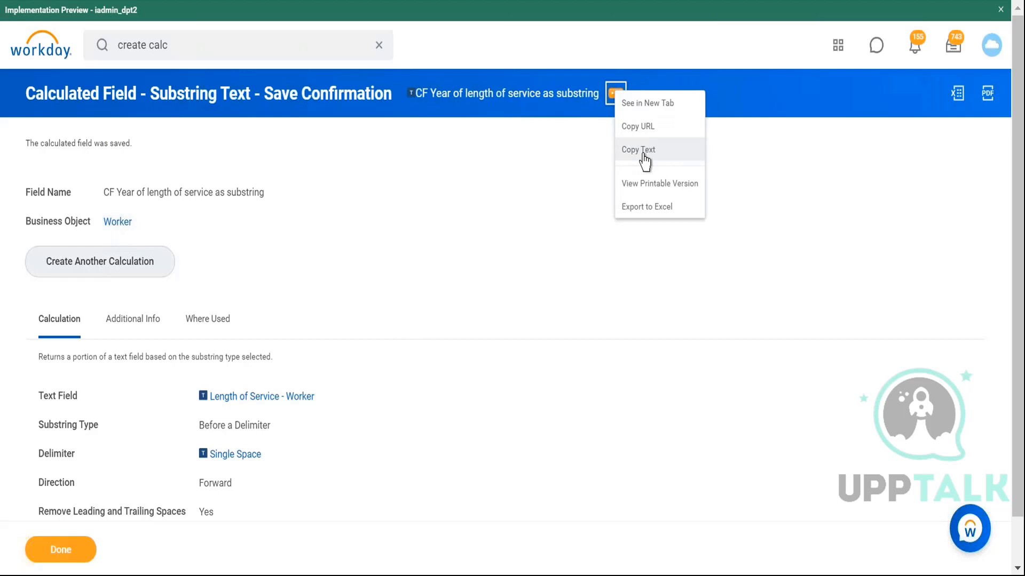
left_click(644, 160)
left_click(127, 278)
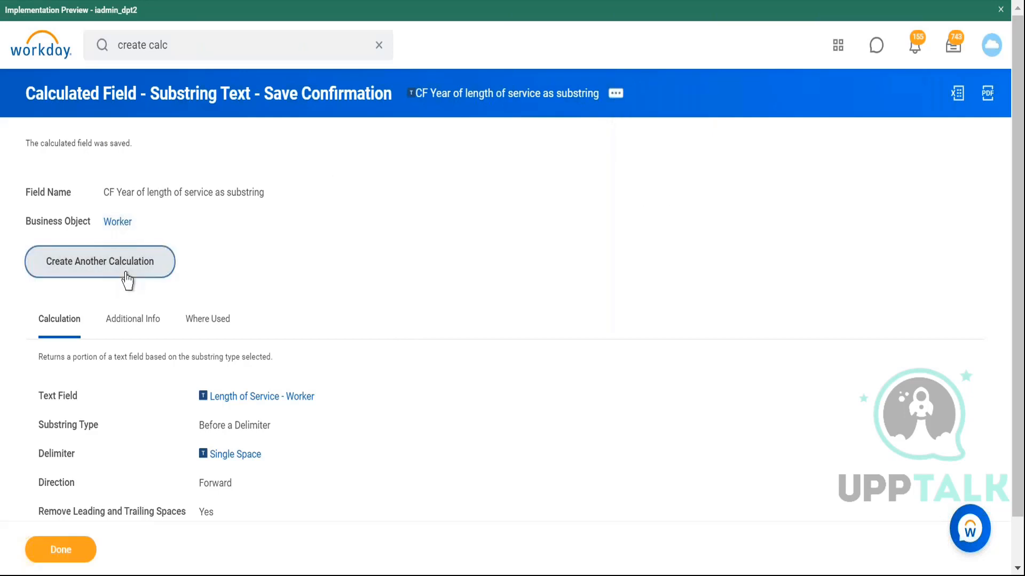
Step: Name the new field "Cf length of service as number" and set the Business Object to Worker
left_click(211, 148)
type("Cf leng")
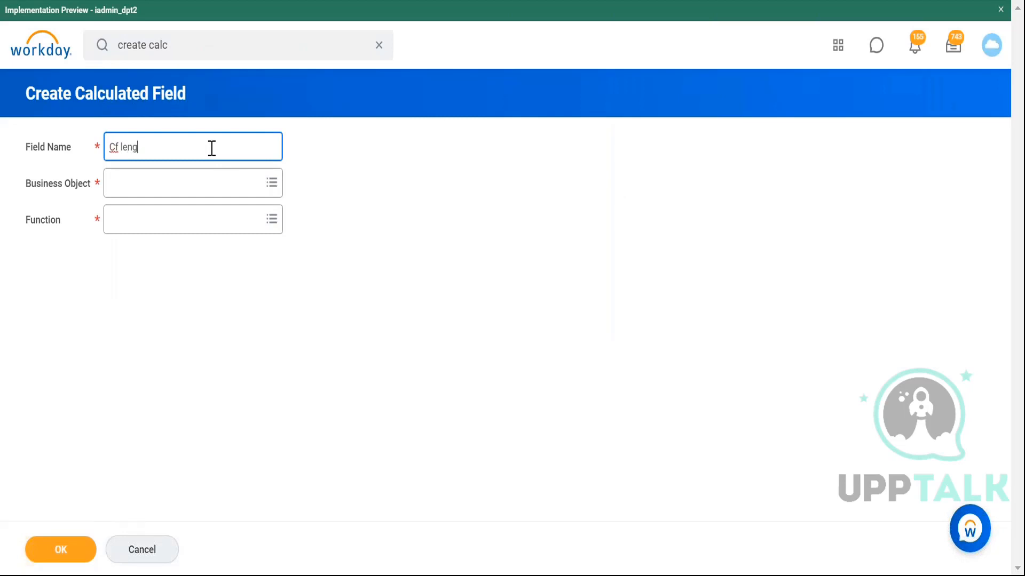
type("th of service as number")
left_click(217, 195)
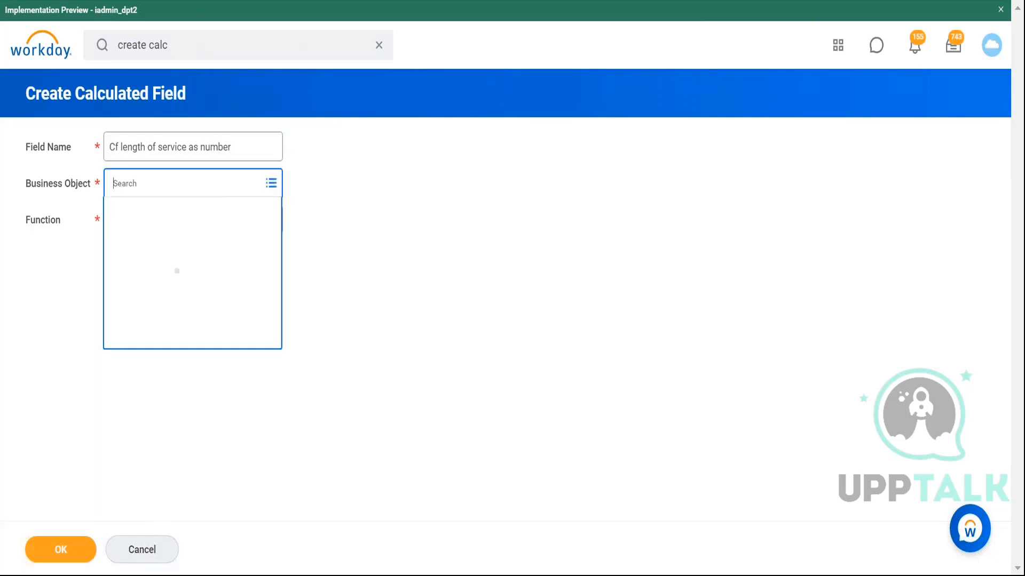
type("worker")
key("Return")
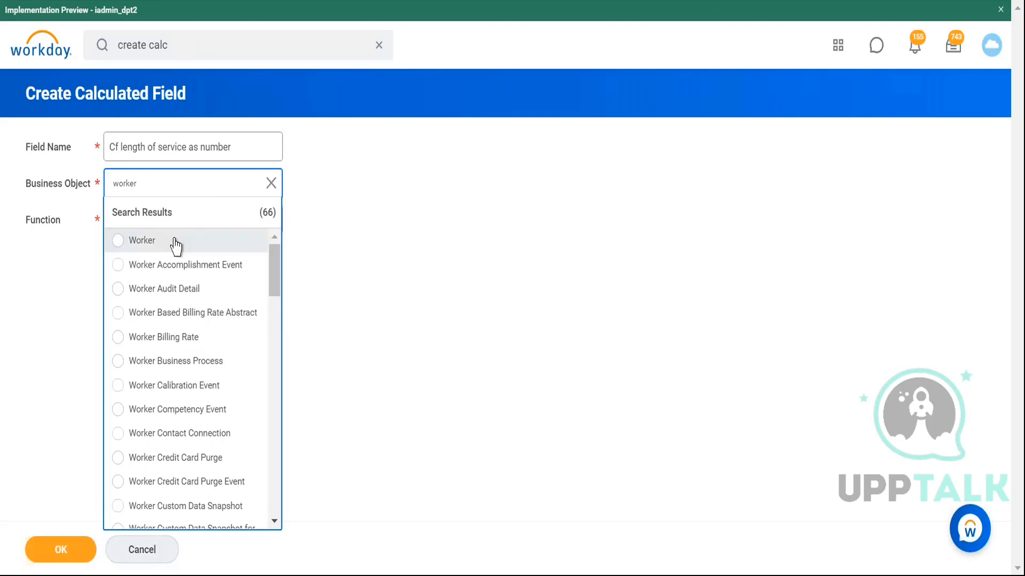
left_click(176, 243)
Step: Set the Function to Convert Text To Number and continue to the calculation definition
left_click(190, 251)
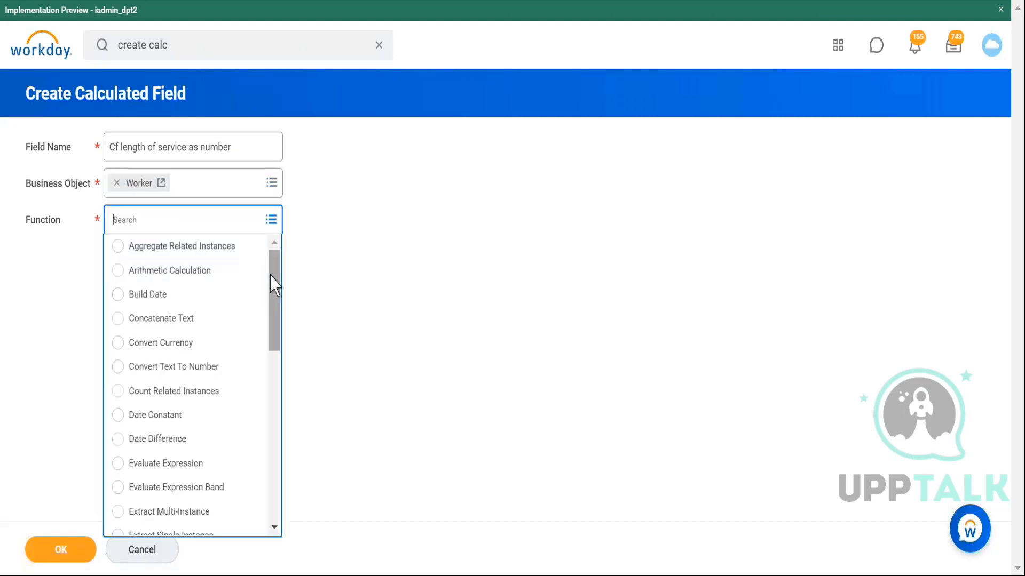
left_click_drag(275, 285, 274, 363)
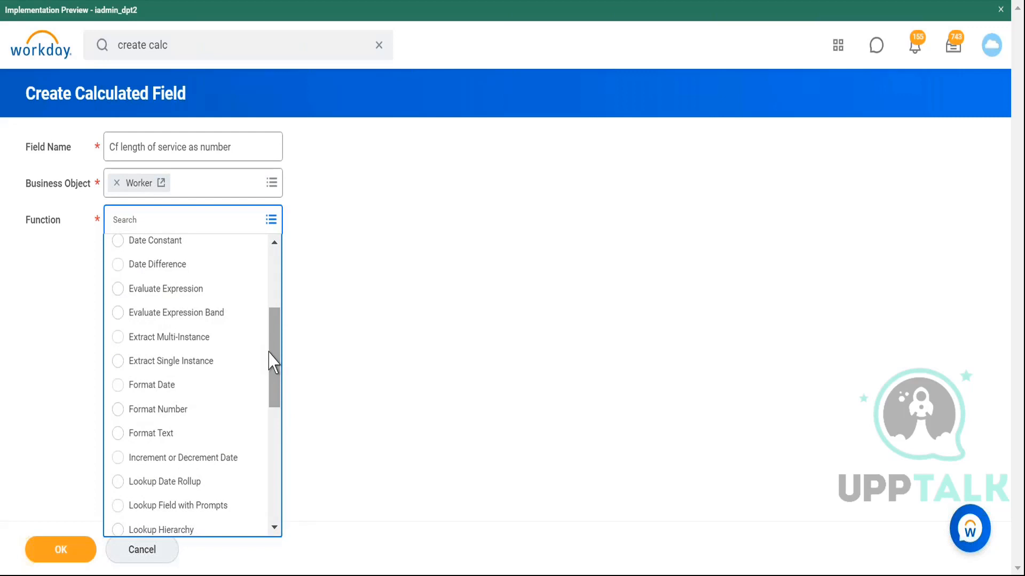
left_click_drag(274, 350, 261, 320)
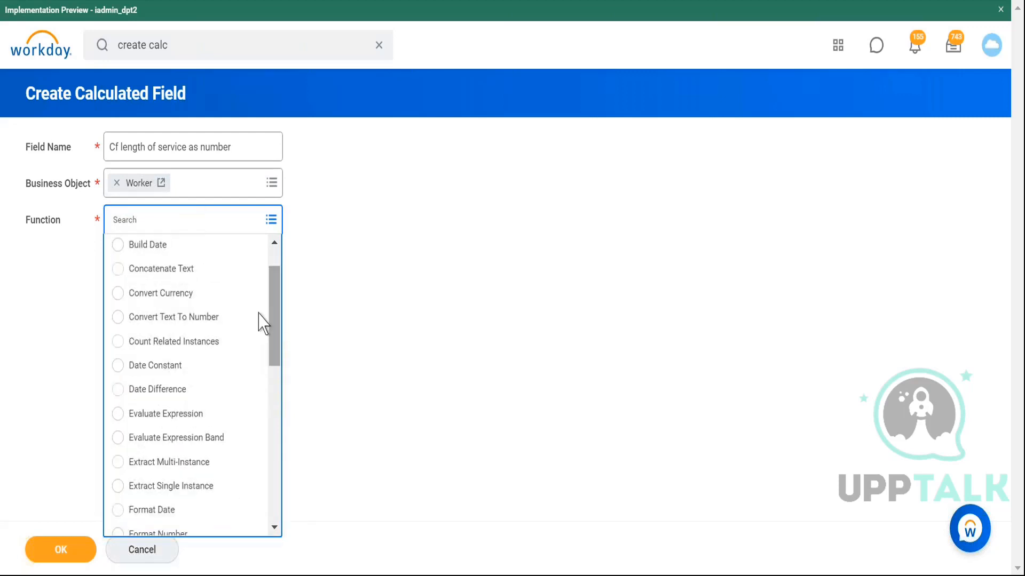
left_click(207, 320)
left_click(62, 552)
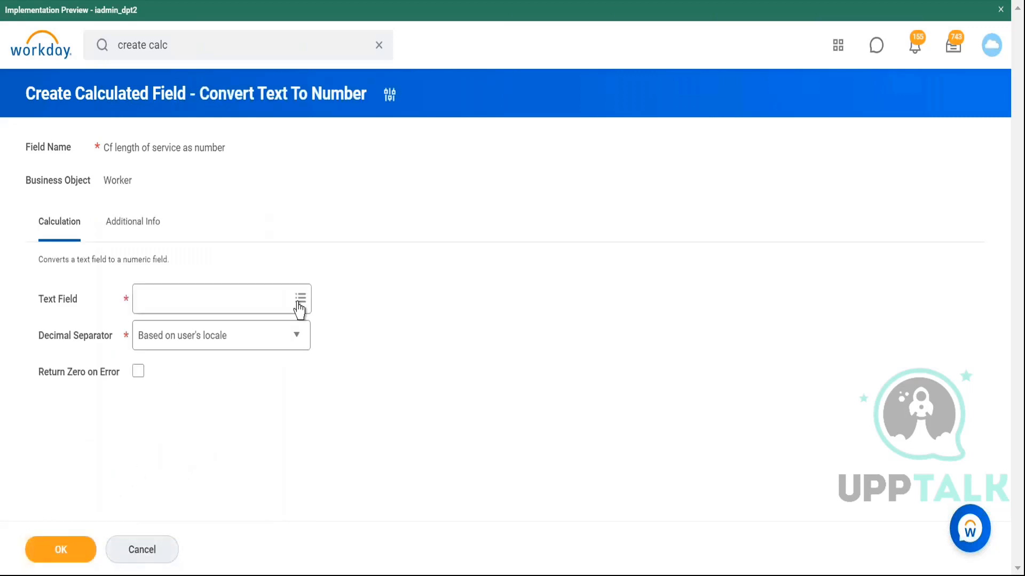
Step: Set the Text Field to CF Year of length of service as substring, using the copied name
left_click(298, 303)
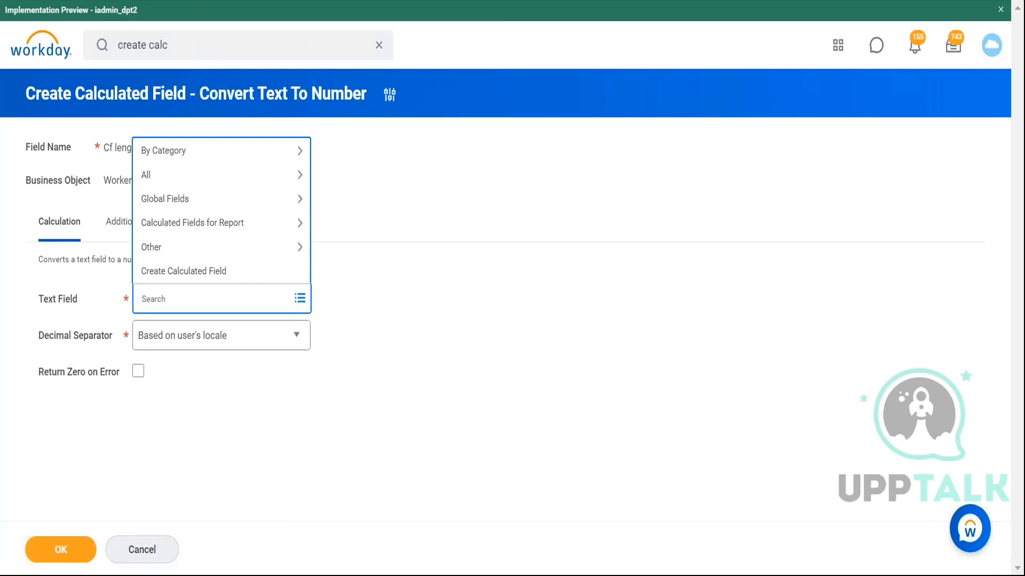
key("ctrl+v")
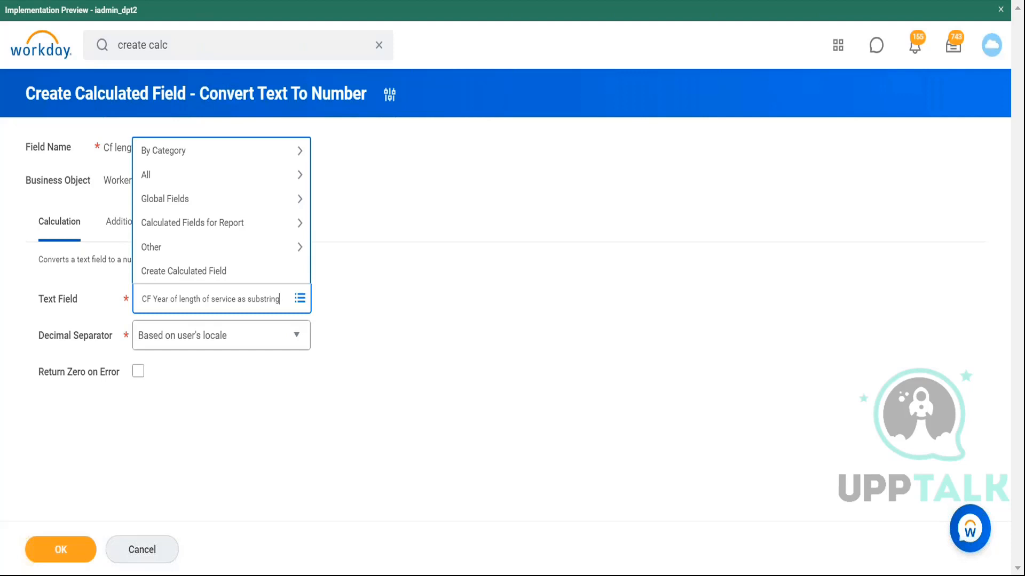
key("Return")
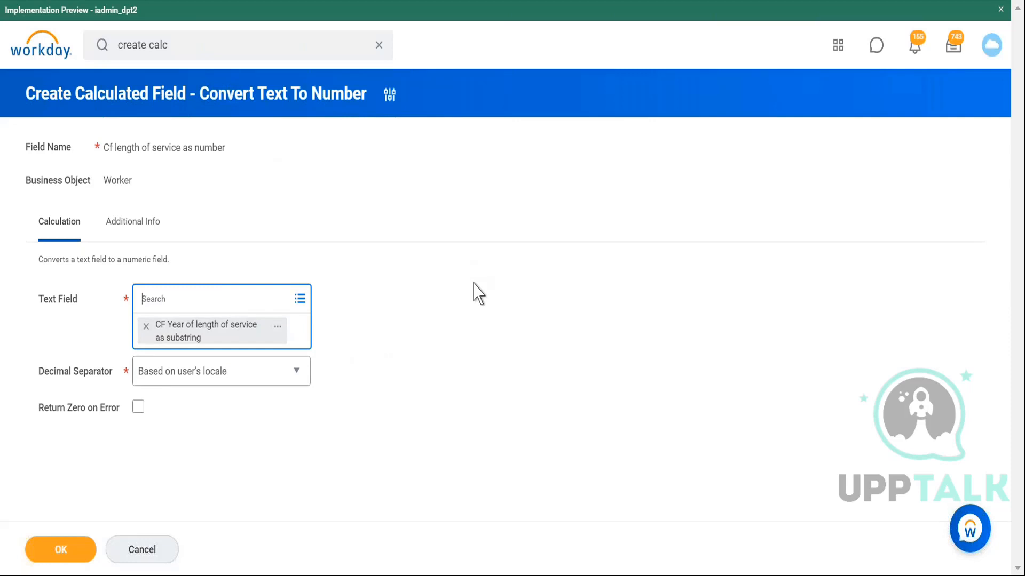
Step: Keep the Decimal Separator based on the user's locale, enable Return Zero on Error, and save the calculated field
mouse_move(277, 383)
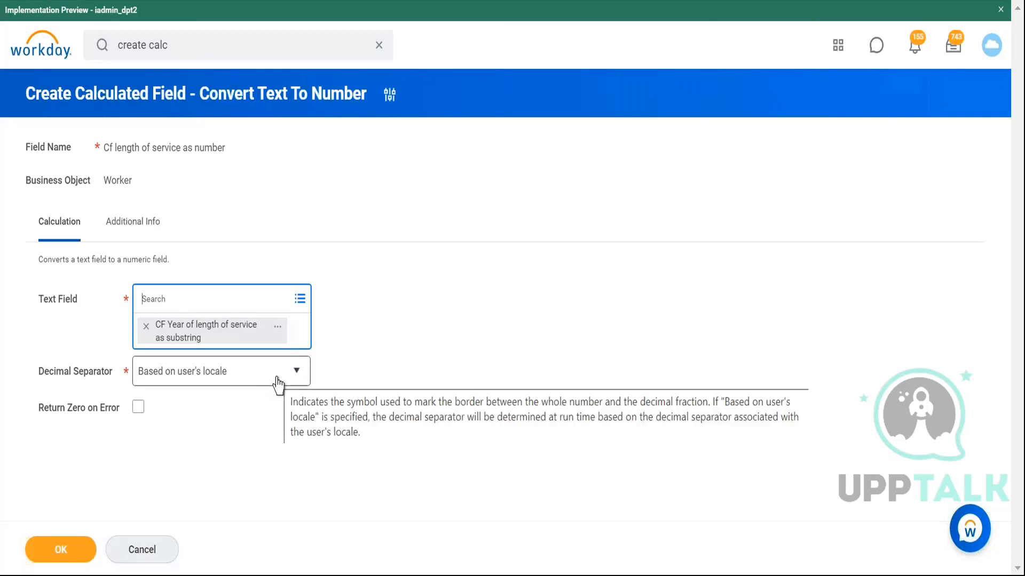
left_click(299, 378)
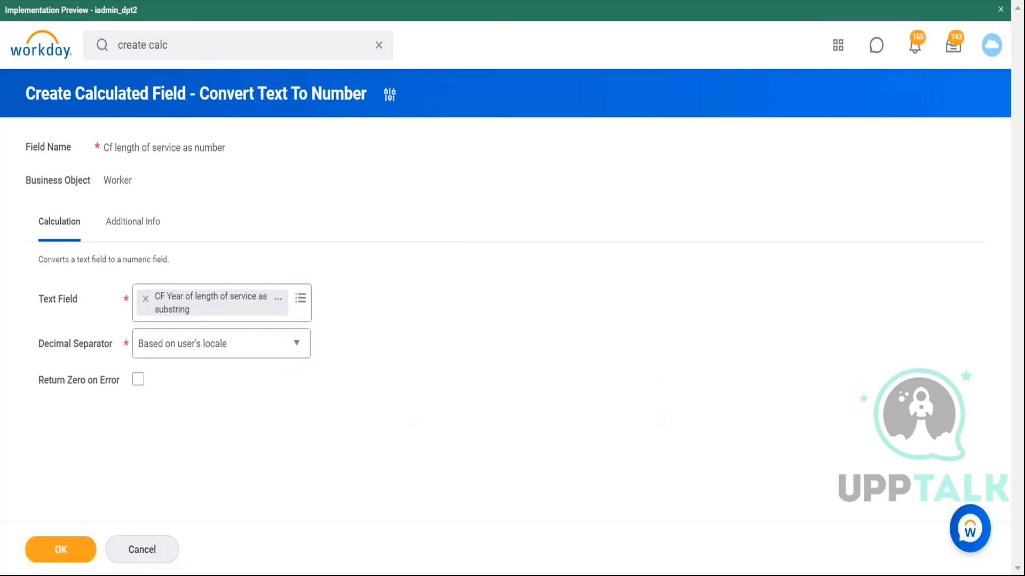
left_click(138, 380)
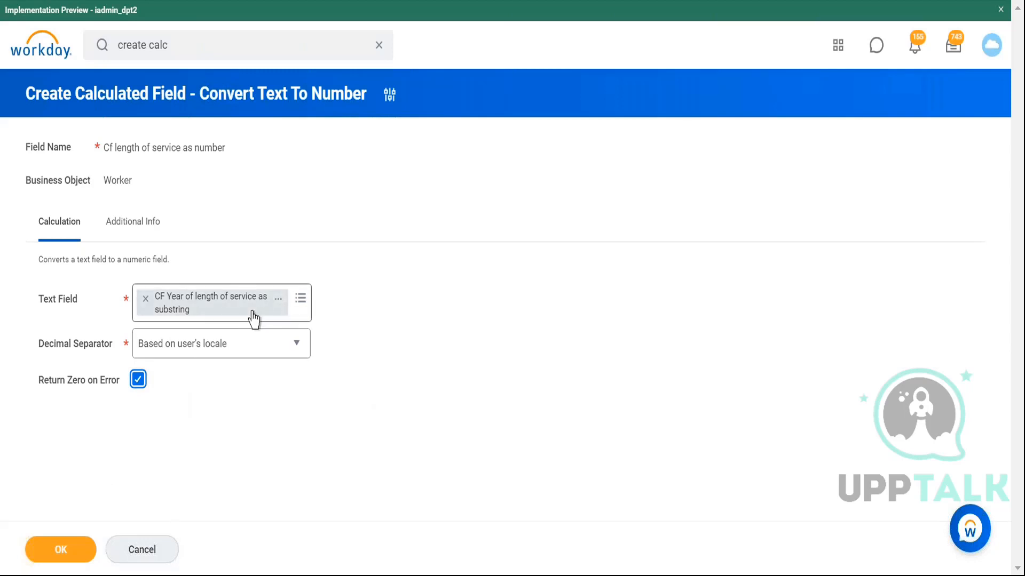
left_click(73, 554)
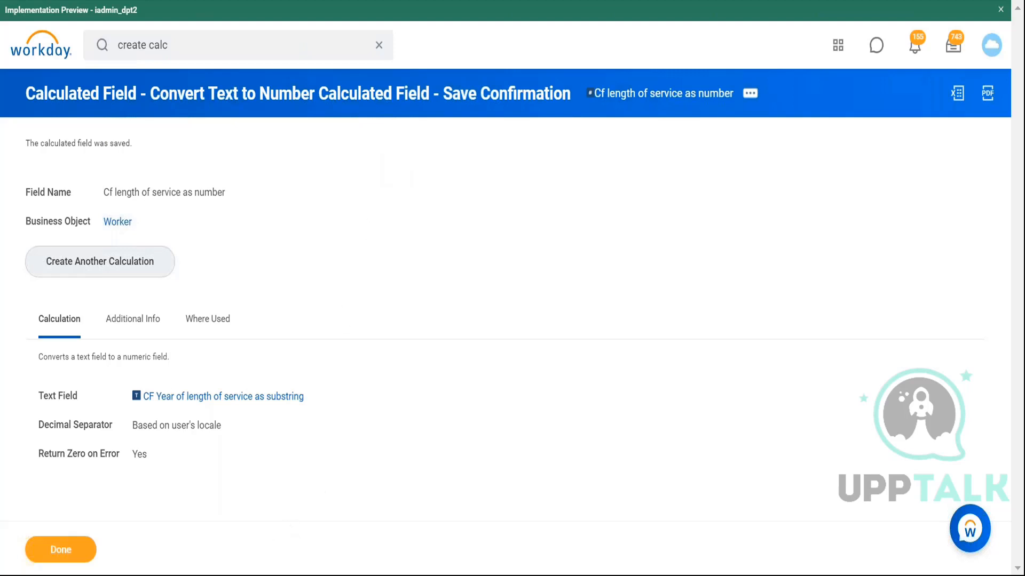
Step: Switch to the Notepad++ notes and add two sample street addresses on consecutive lines below a blank one
left_click(282, 575)
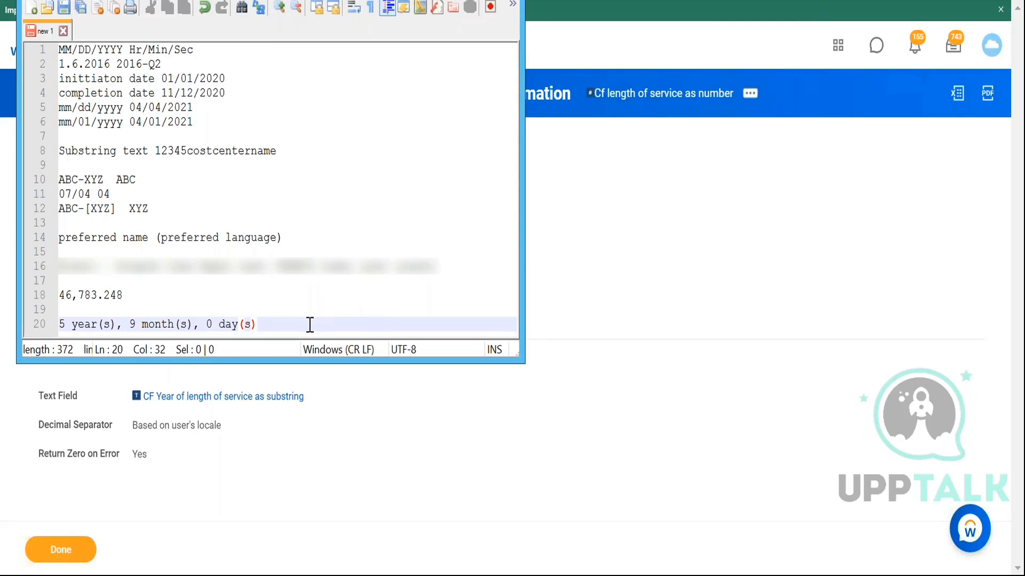
key("Return")
key("Return")
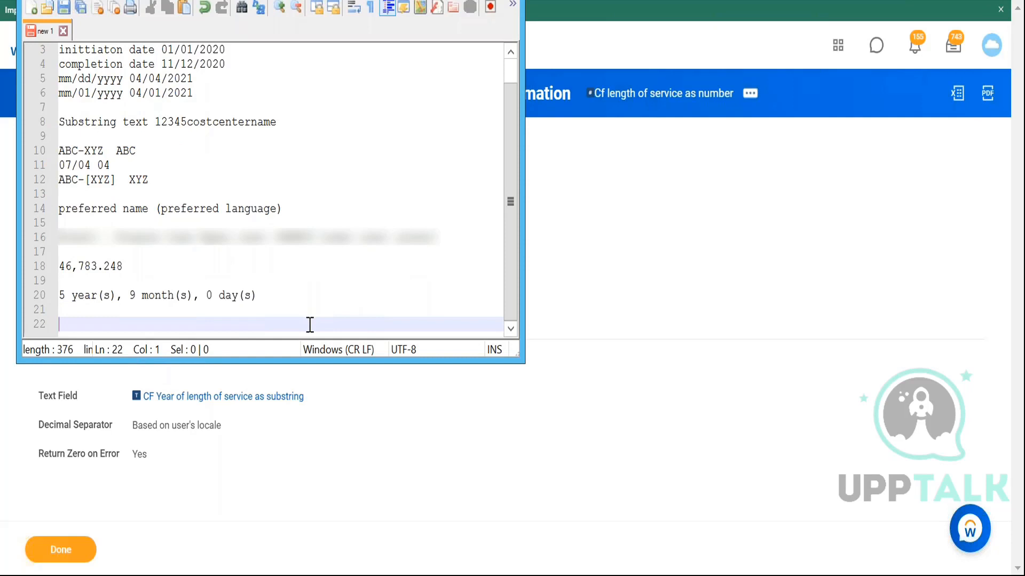
type("10 Pine st")
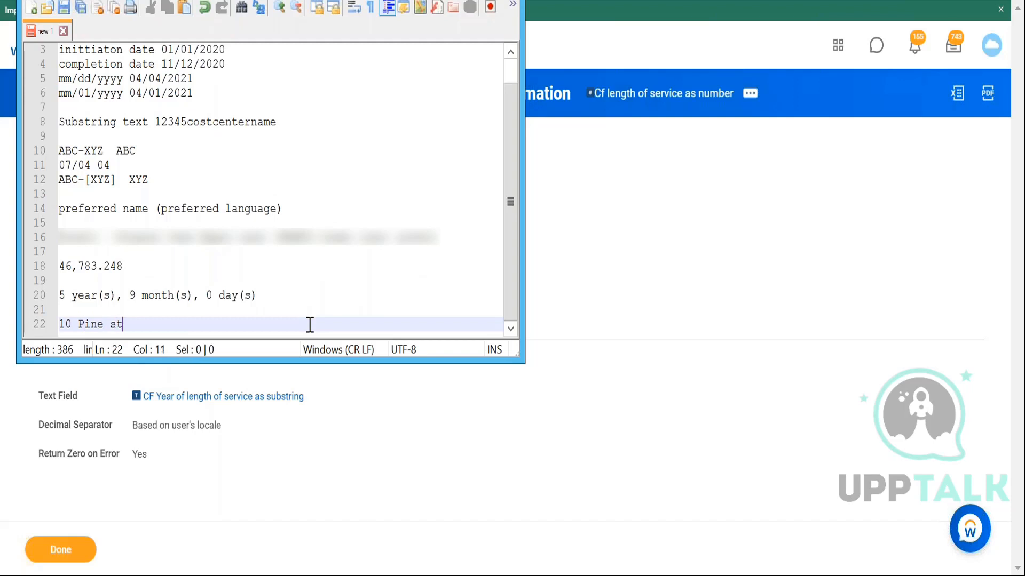
type("reet")
key("Return")
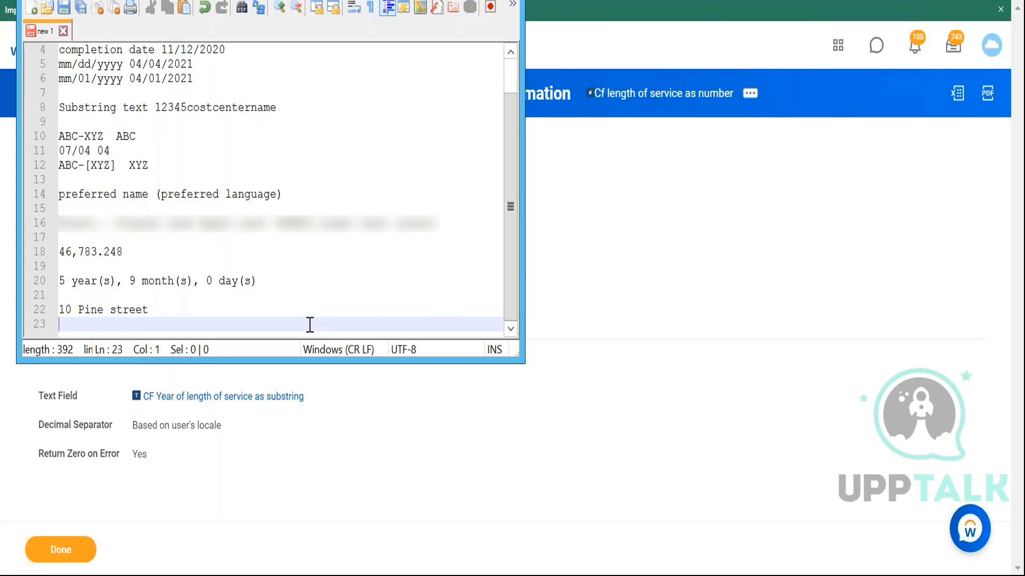
type("1234 fifth avenue")
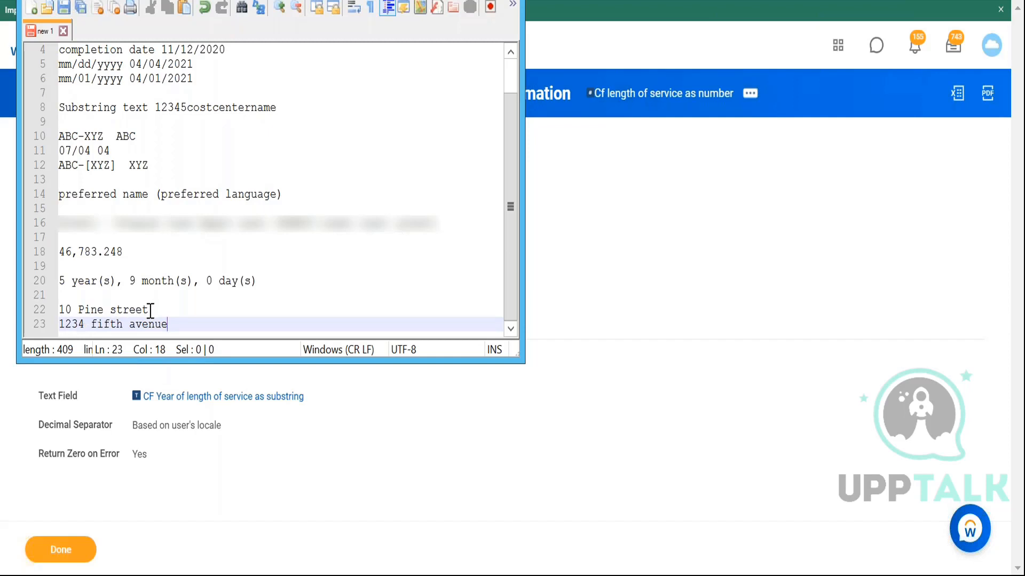
Step: Join the second sample address onto the end of the first address line and switch back to Workday
left_click(62, 327)
key("BackSpace")
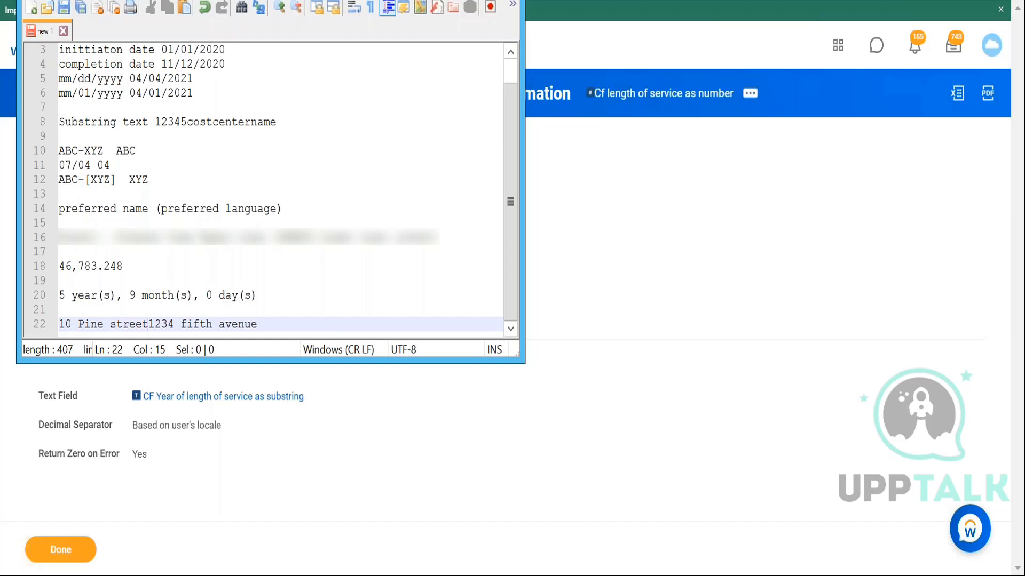
key("alt+Tab")
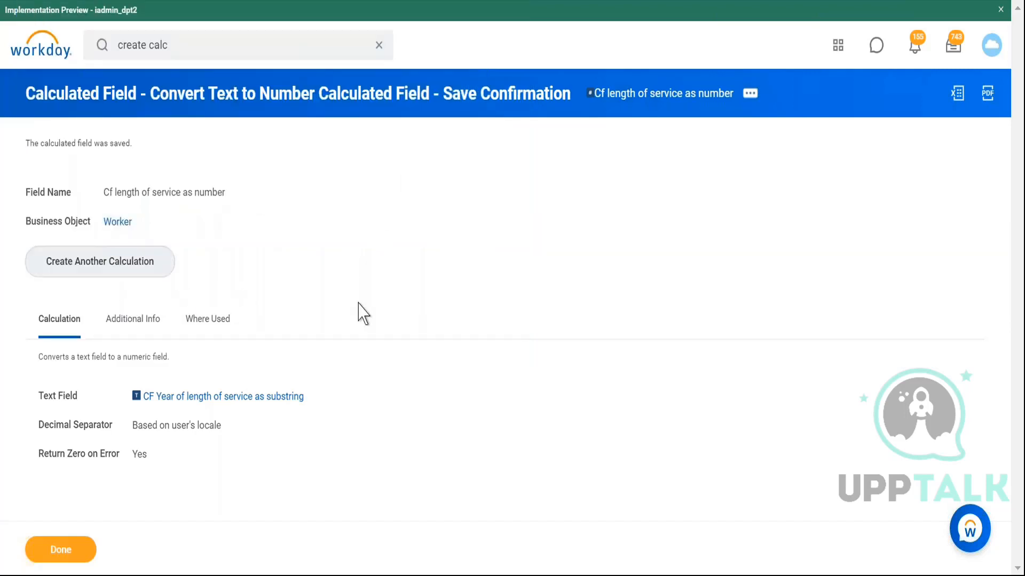